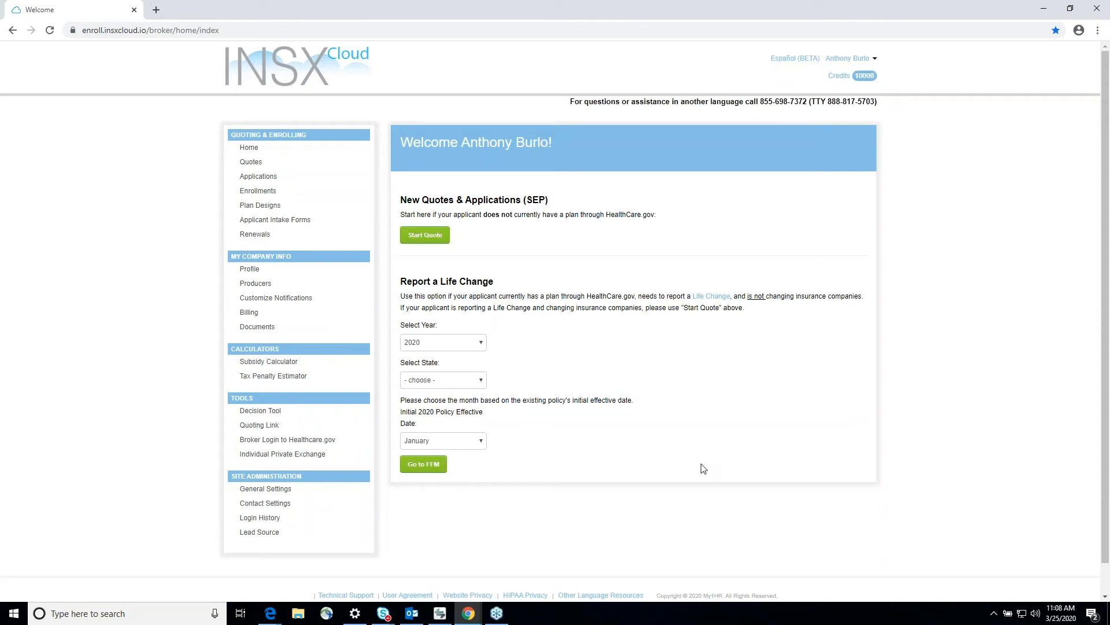
Start a new individual quote and set the applicant's zip code to 30003.
left_click(431, 242)
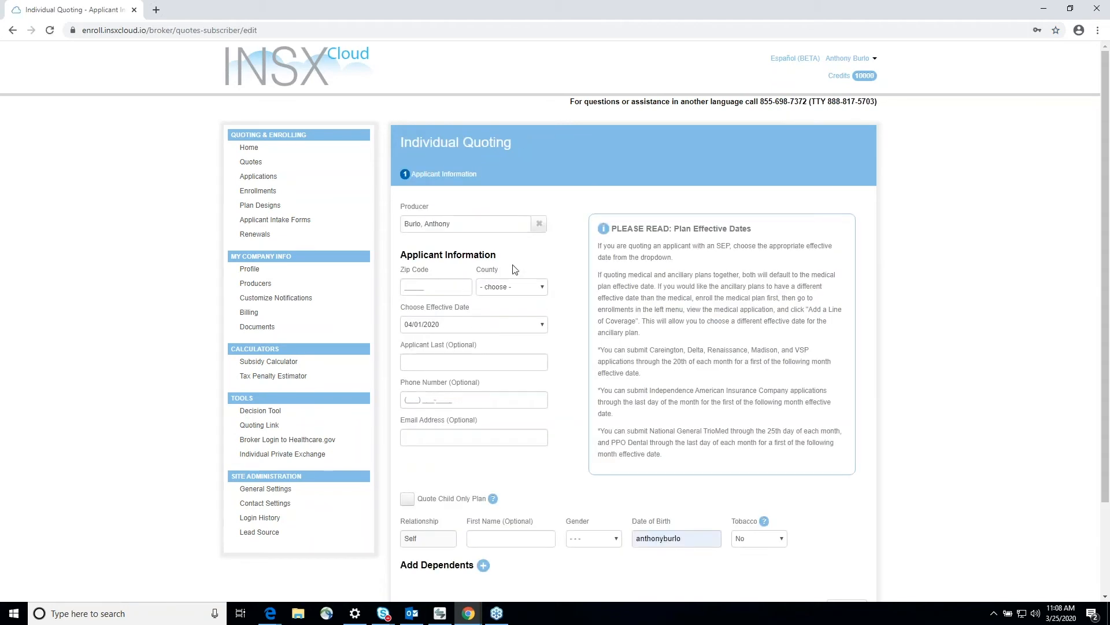
left_click(434, 287)
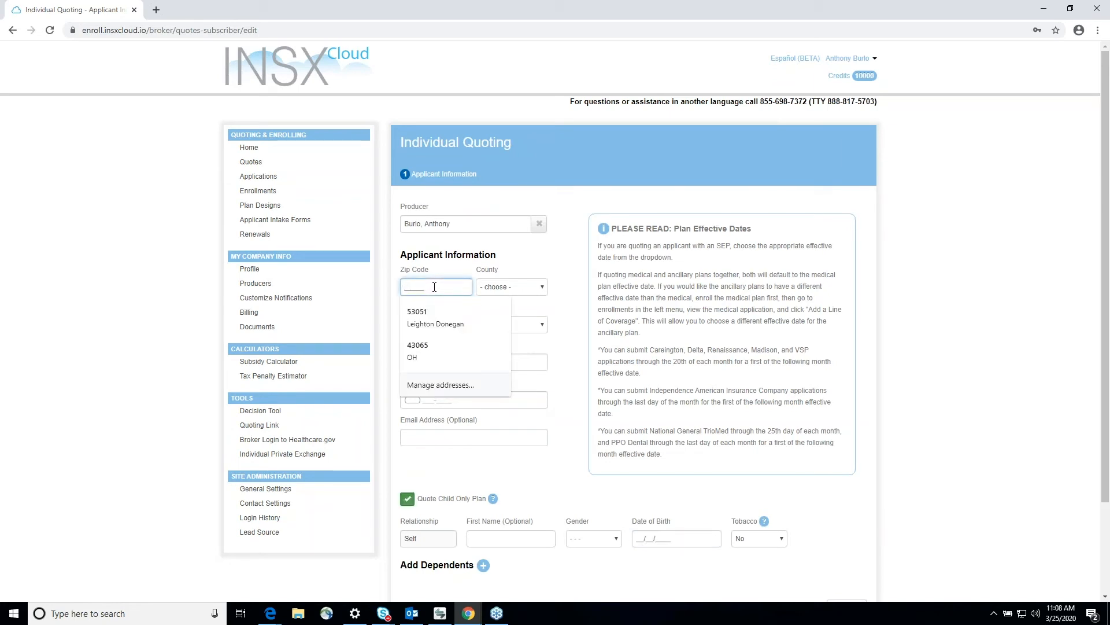
type("30003")
key("Tab")
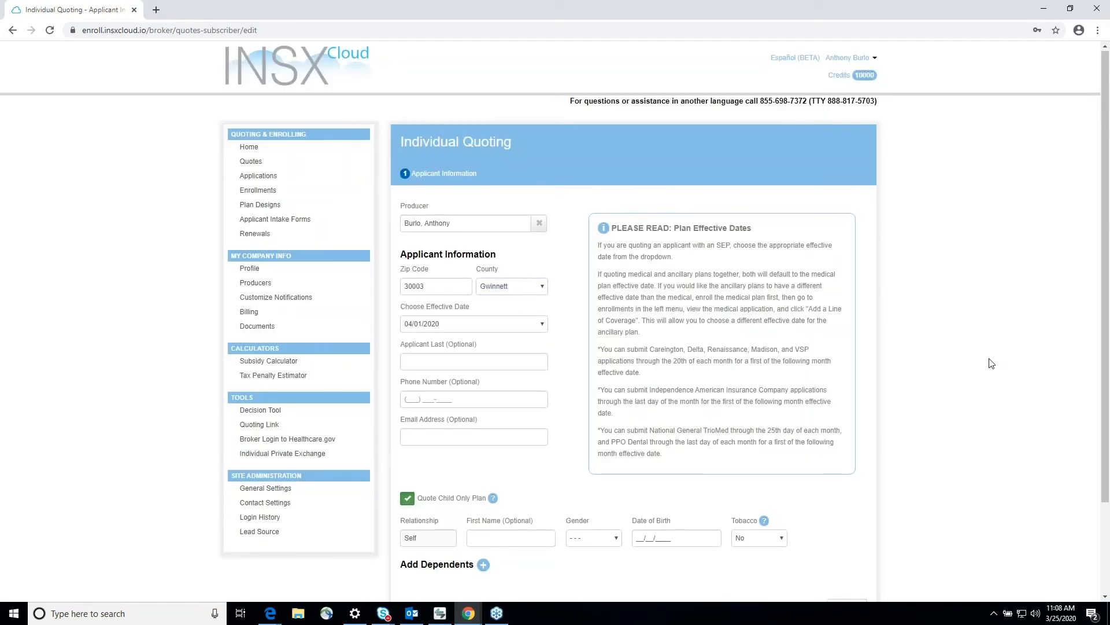
Set the applicant's gender to Male and enter the applicant's date of birth.
scroll(635, 460, "down", 2)
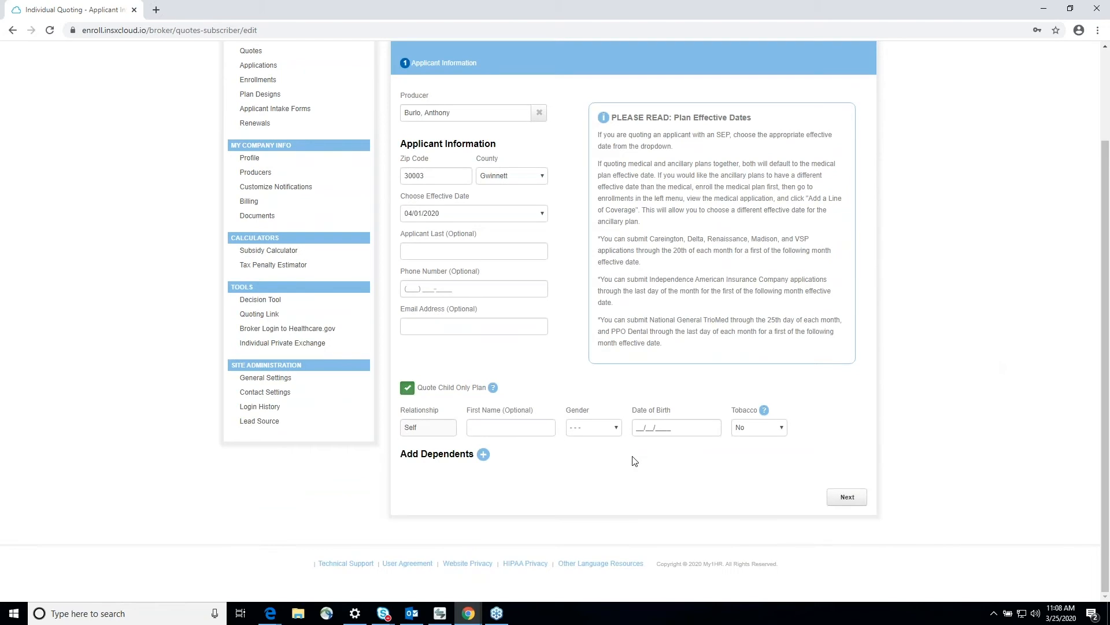
left_click(596, 429)
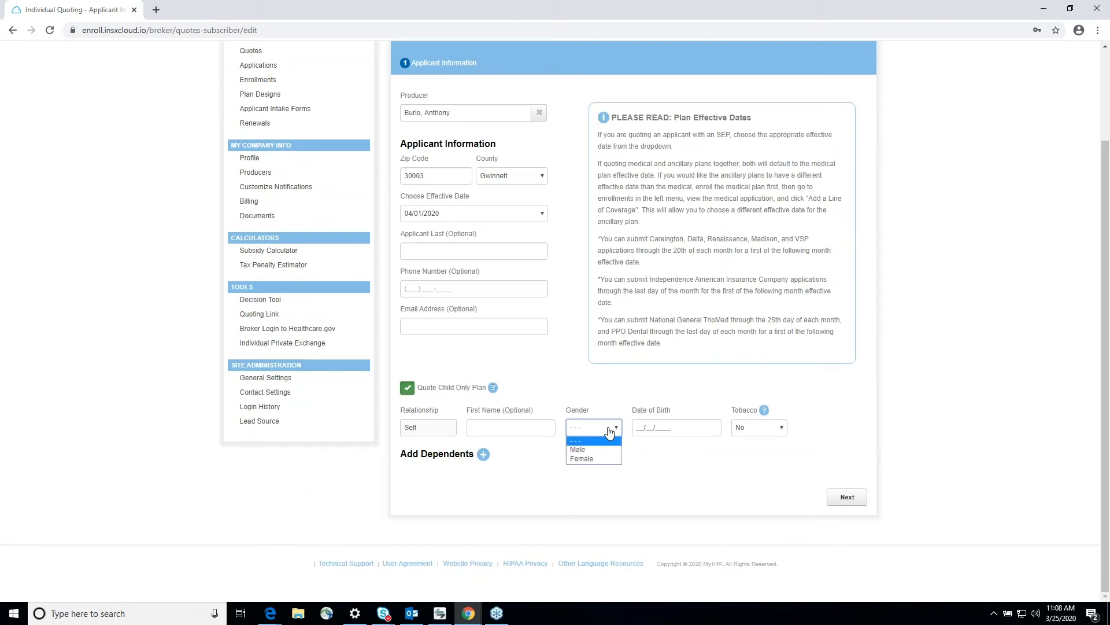
left_click(590, 449)
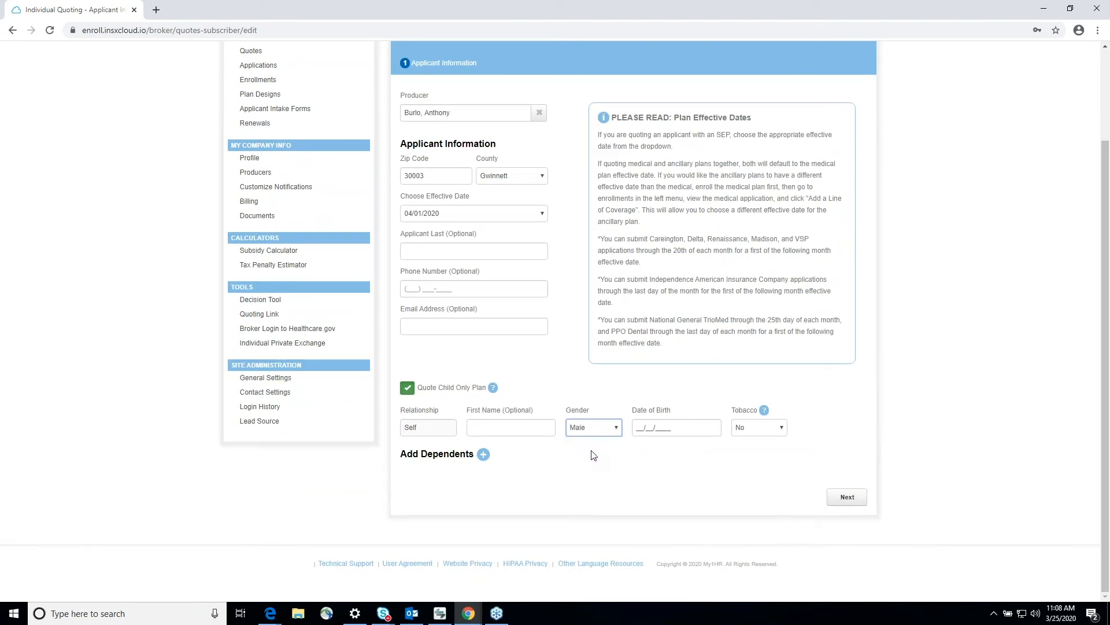
left_click(635, 426)
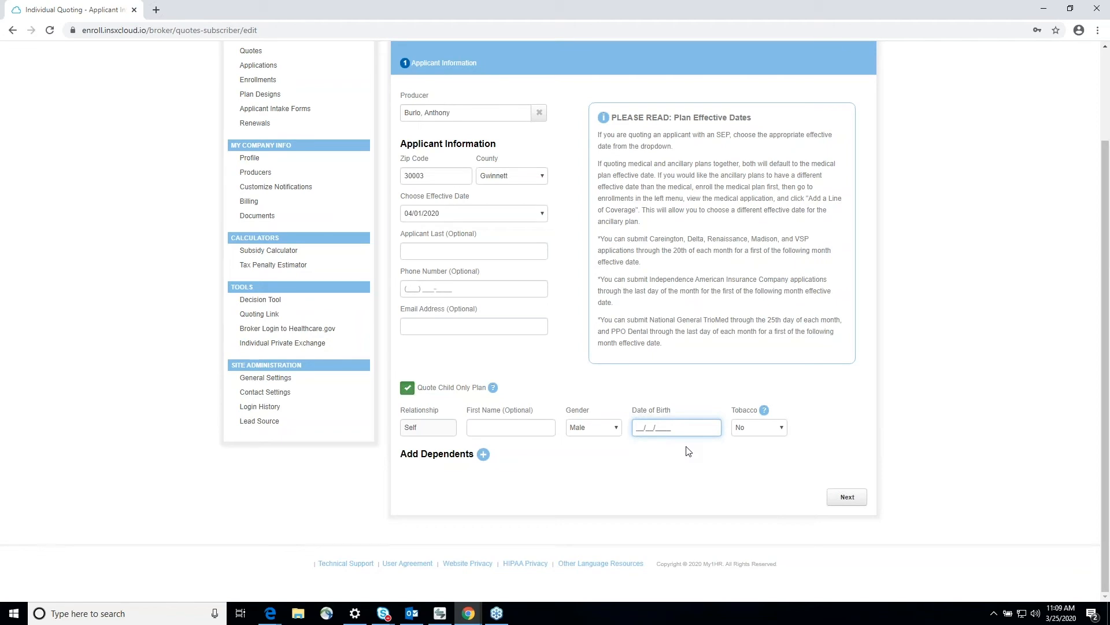
type("10/18/1974")
key("Tab")
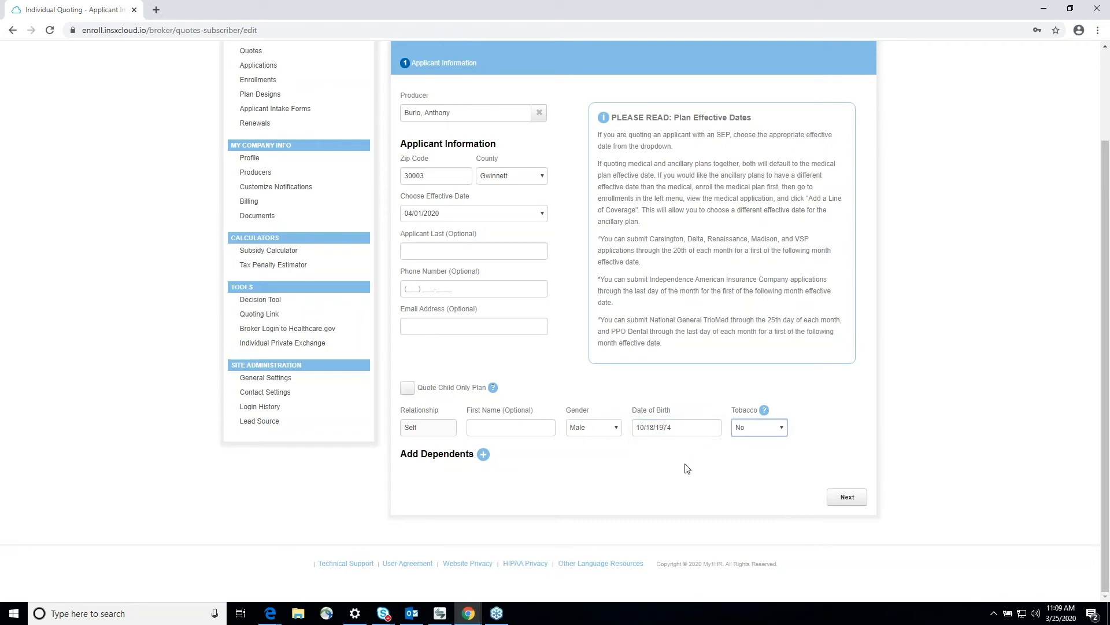
Add a Spouse row with gender Female and enter the spouse's date of birth.
left_click(486, 458)
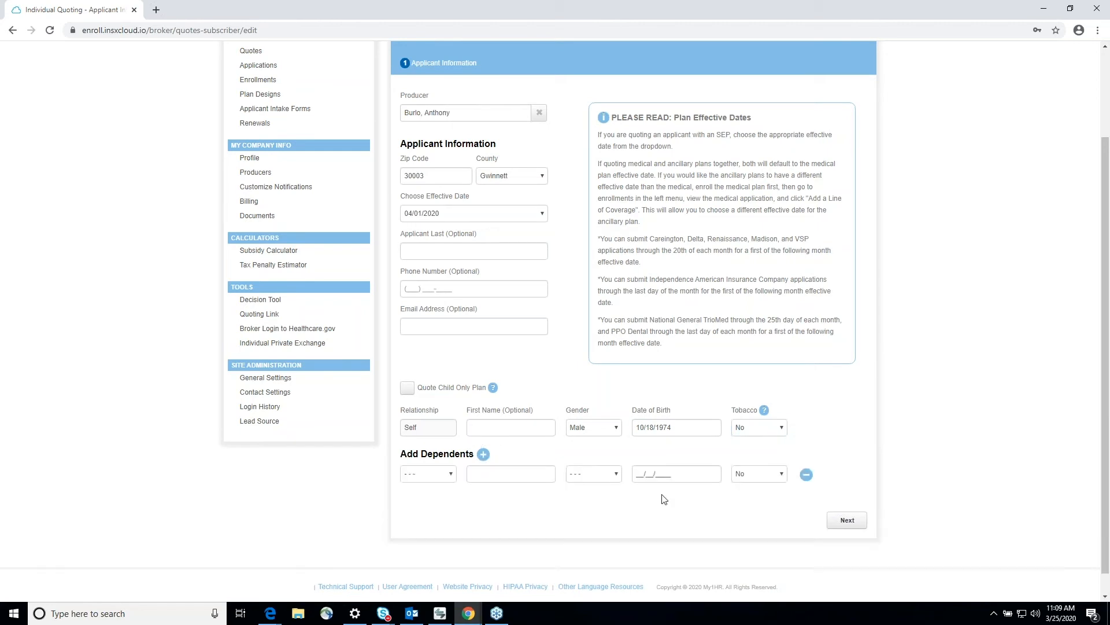
left_click(449, 479)
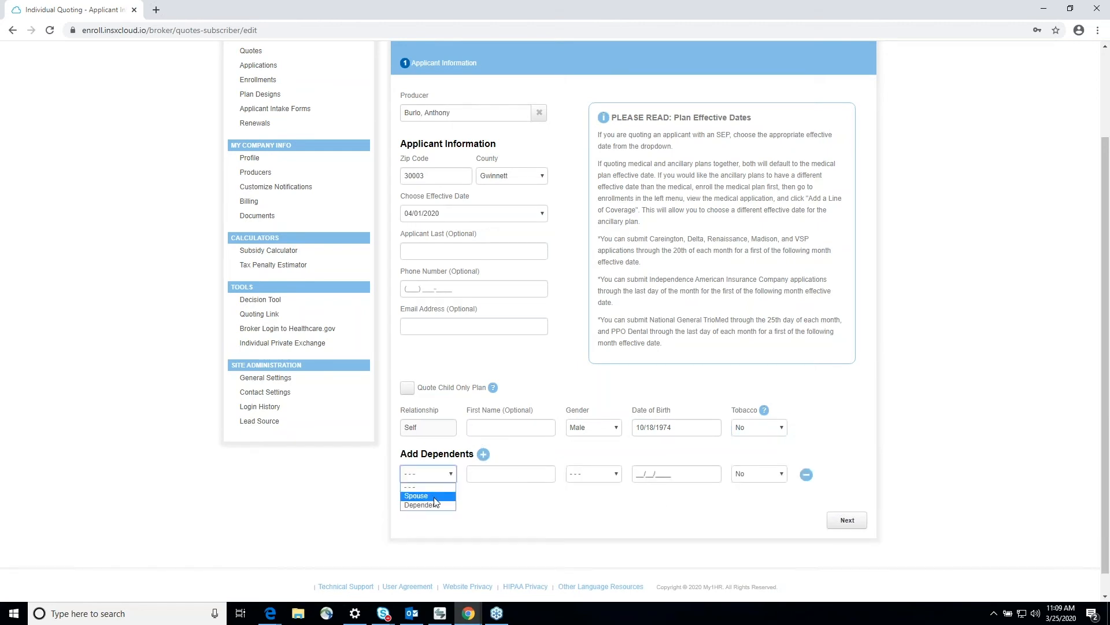
left_click(434, 498)
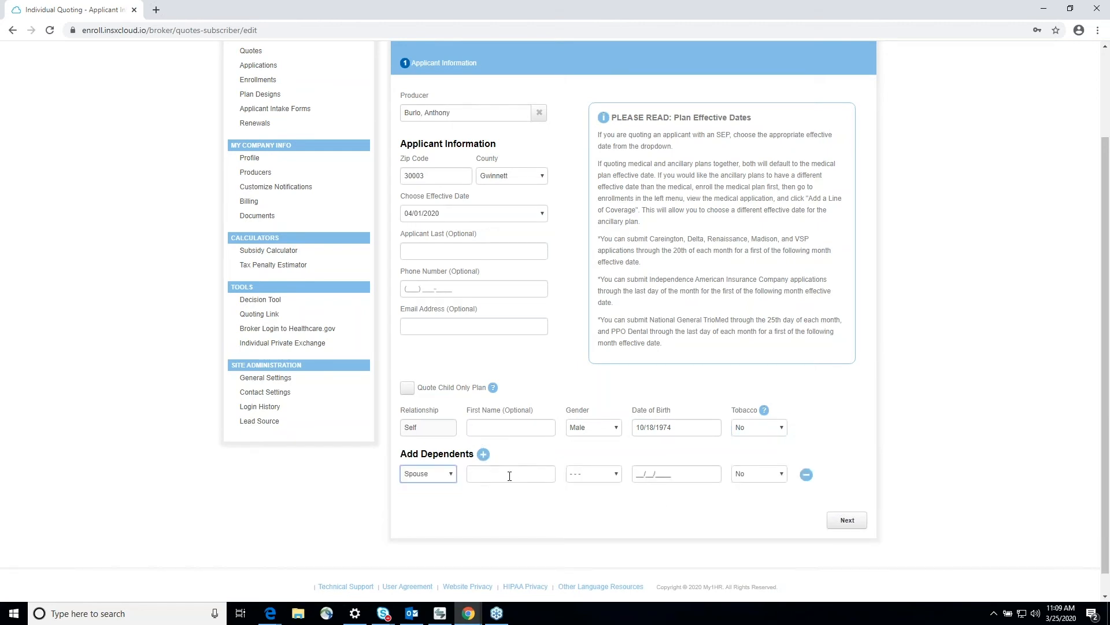
left_click(604, 478)
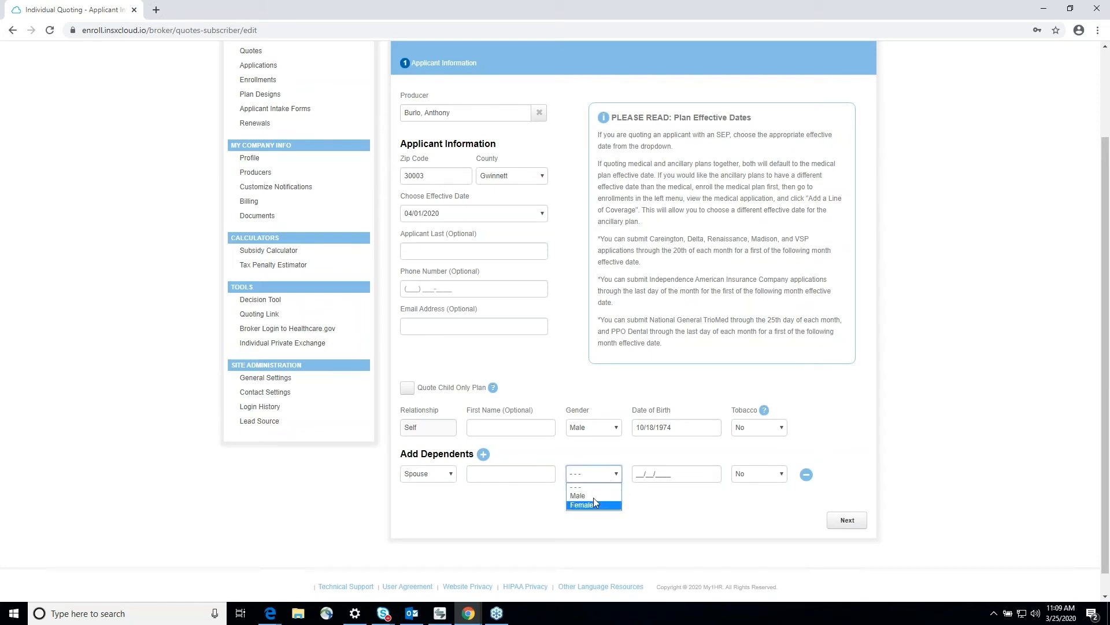
left_click(593, 503)
left_click(639, 473)
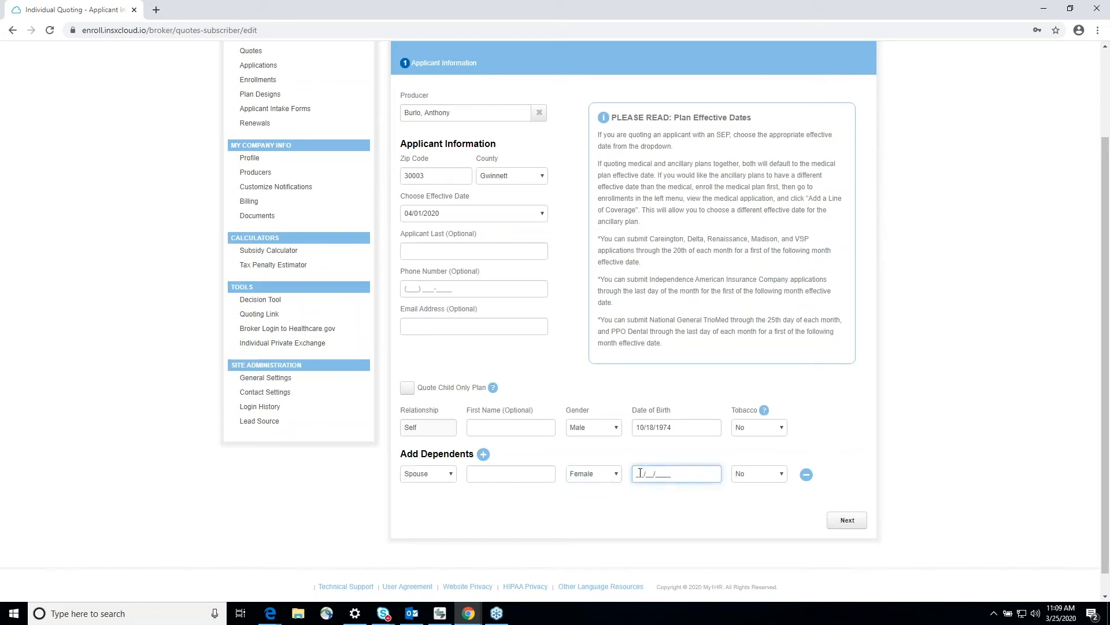
type("10181974")
key("Tab")
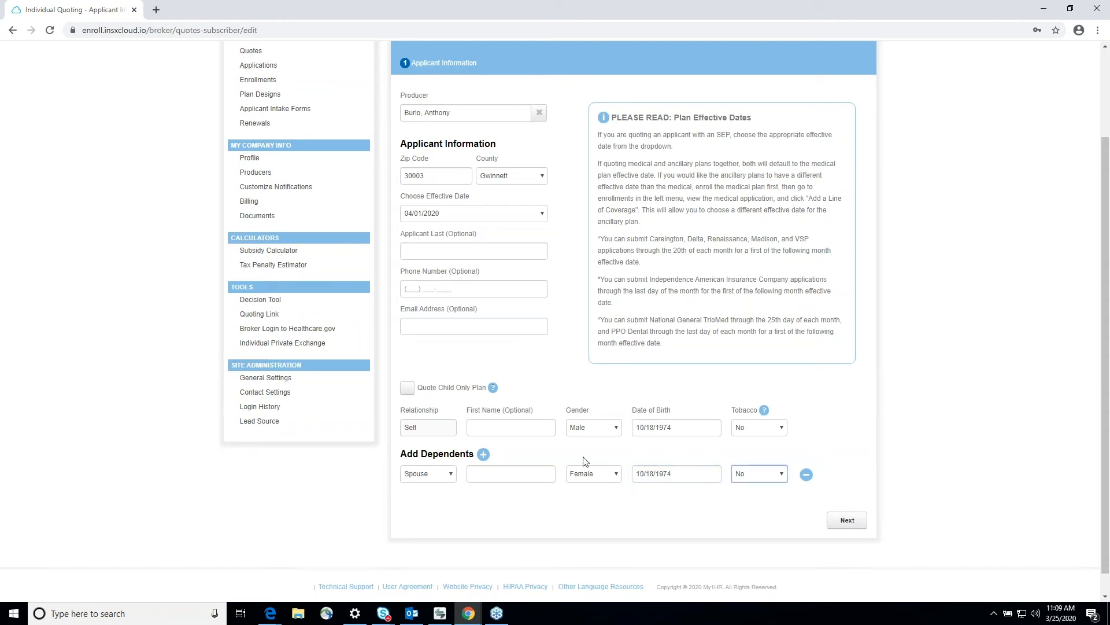
Add a Dependent row with gender Male and enter that dependent's date of birth.
left_click(482, 460)
left_click(448, 499)
left_click(428, 528)
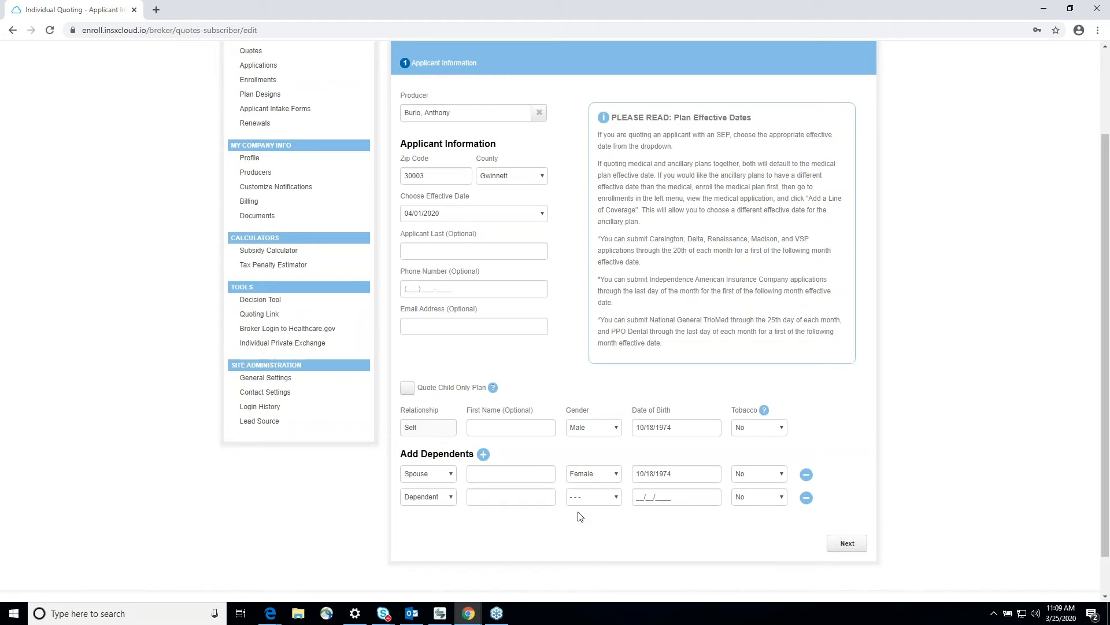
left_click(612, 497)
left_click(596, 520)
left_click(637, 496)
type("01/02/")
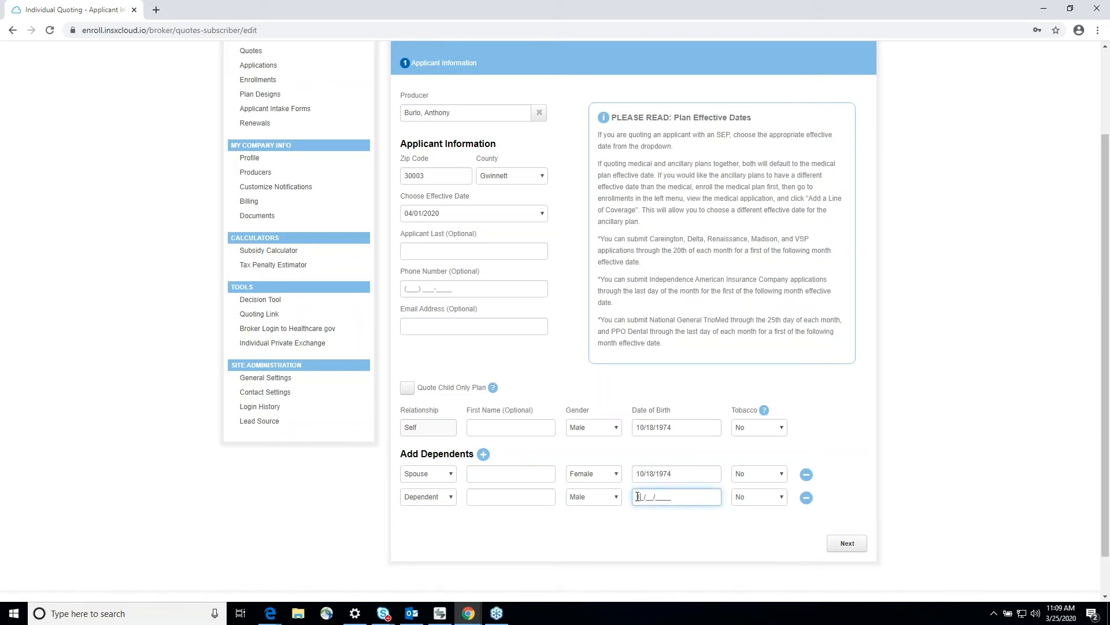
type("2006")
key("Tab")
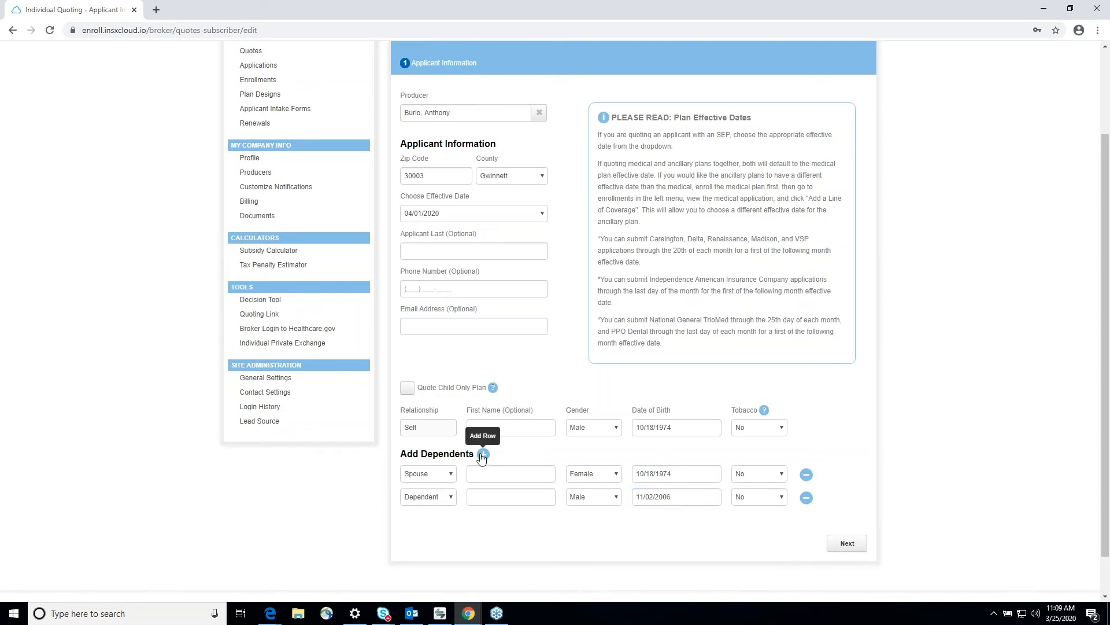
Add a Female Dependent with her date of birth, and proceed to the line selection, declining to save the password.
left_click(482, 454)
left_click(454, 520)
left_click(435, 551)
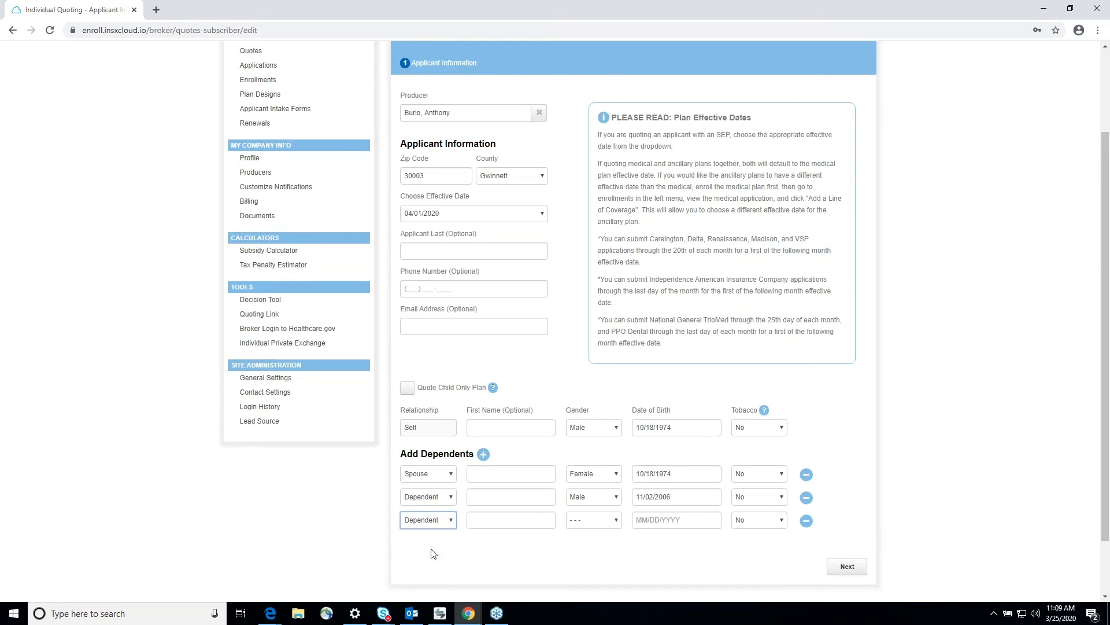
left_click(607, 520)
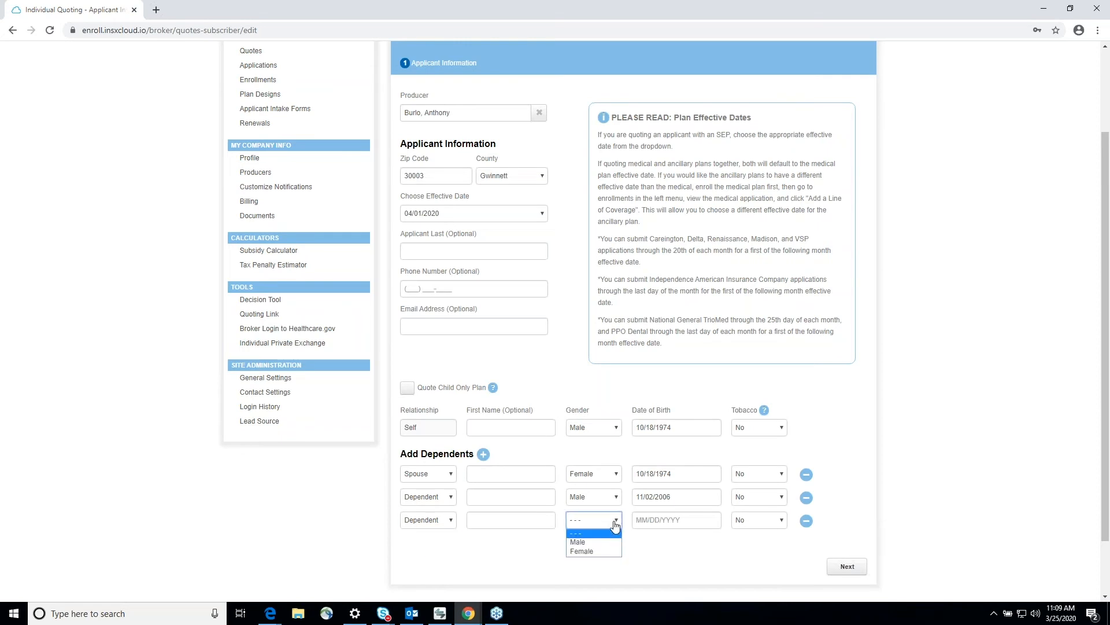
left_click(595, 552)
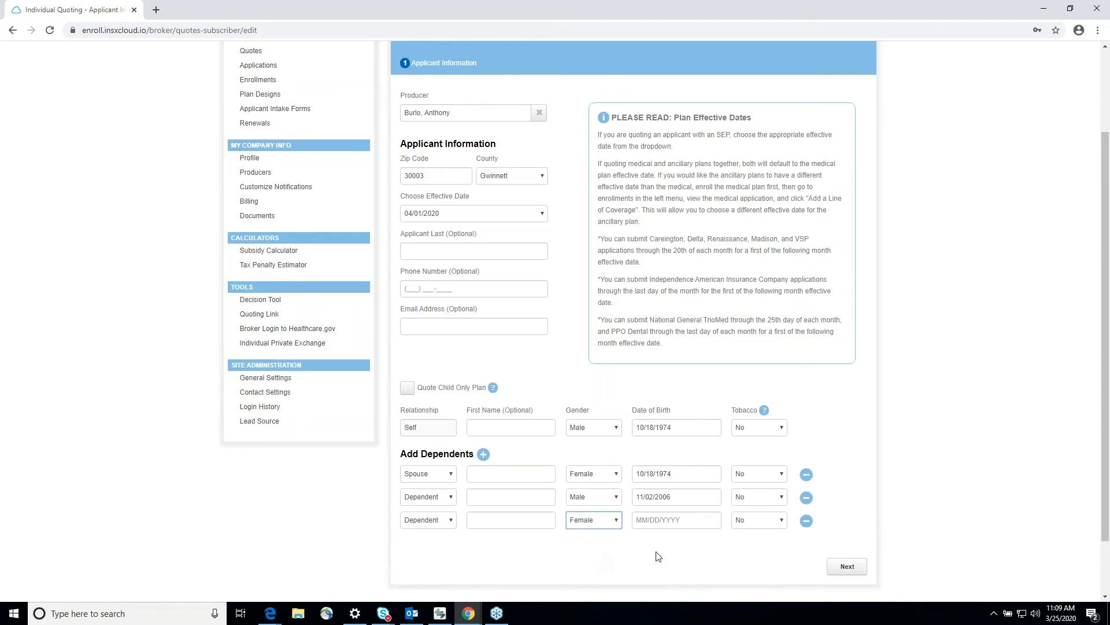
left_click(650, 520)
type("11/06/2006")
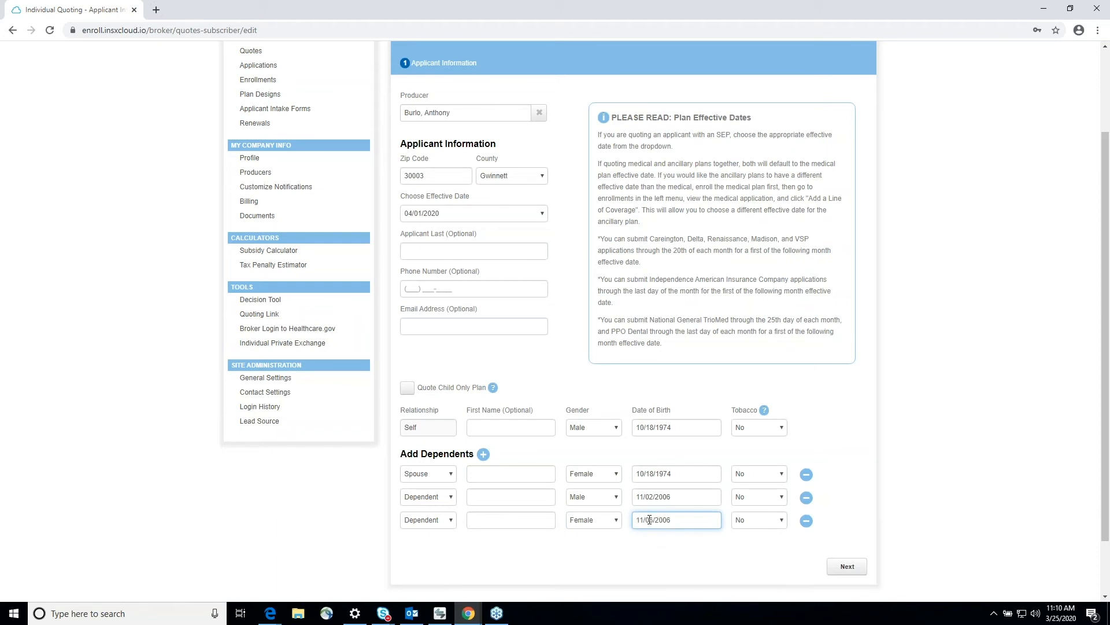
left_click(836, 567)
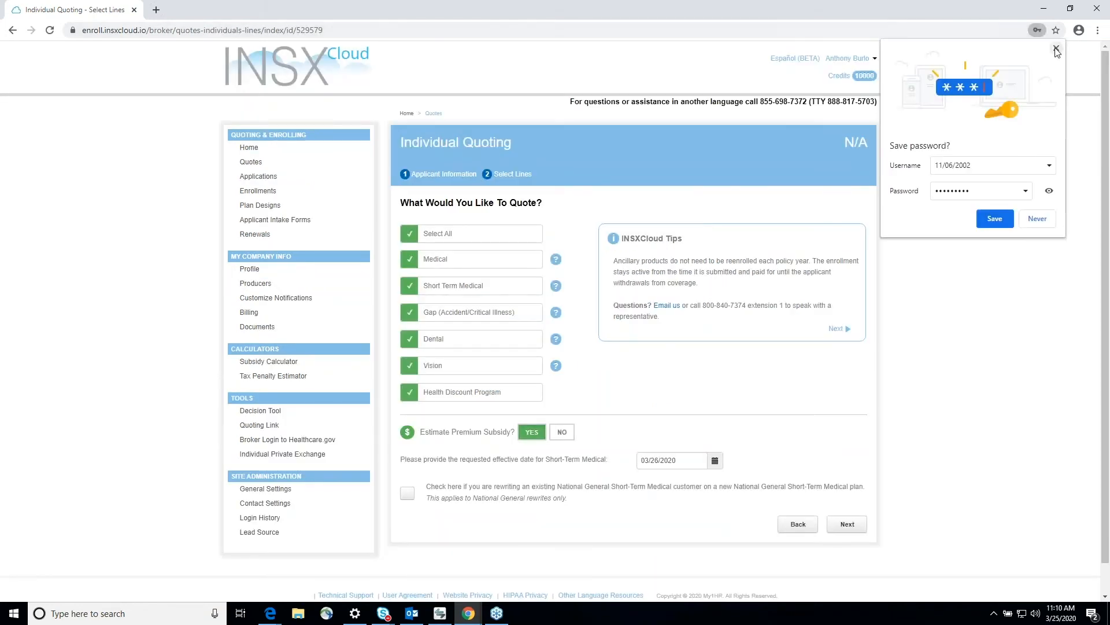
left_click(1035, 223)
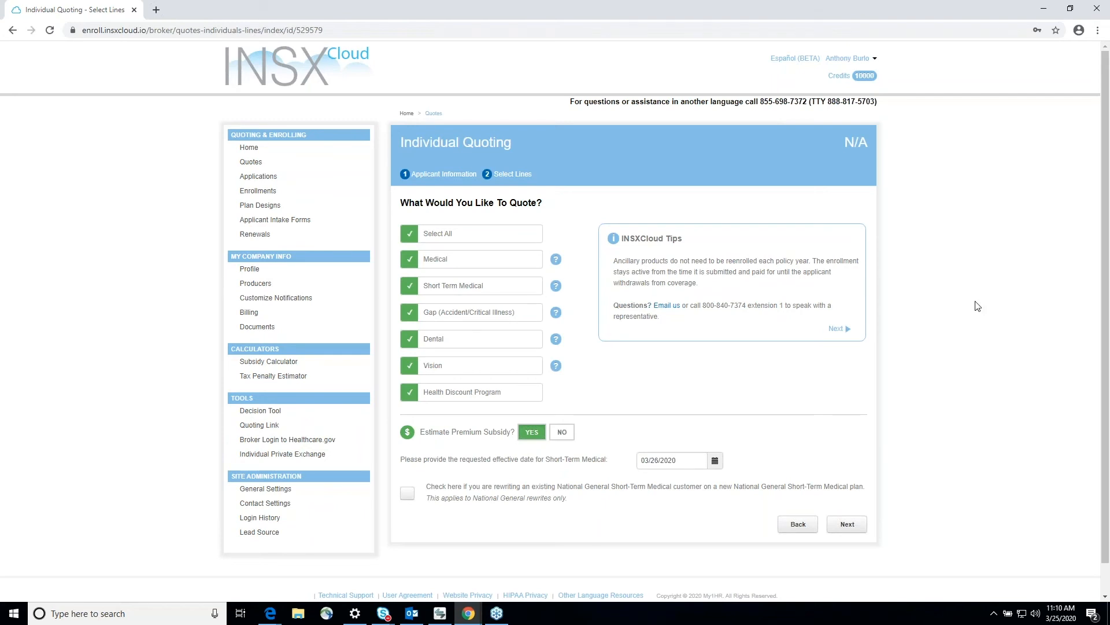
Limit the quoted lines to Medical, Short Term Medical, Gap (Accident/Critical Illness) and Health Discount Program, and continue to the subsidy estimate.
left_click(406, 239)
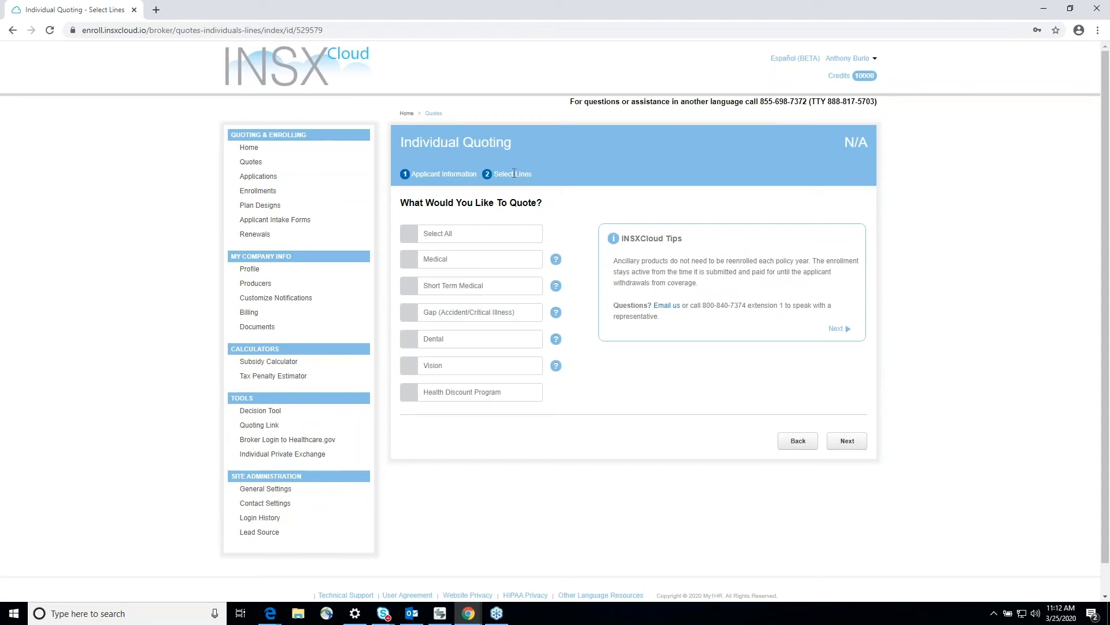
left_click(409, 267)
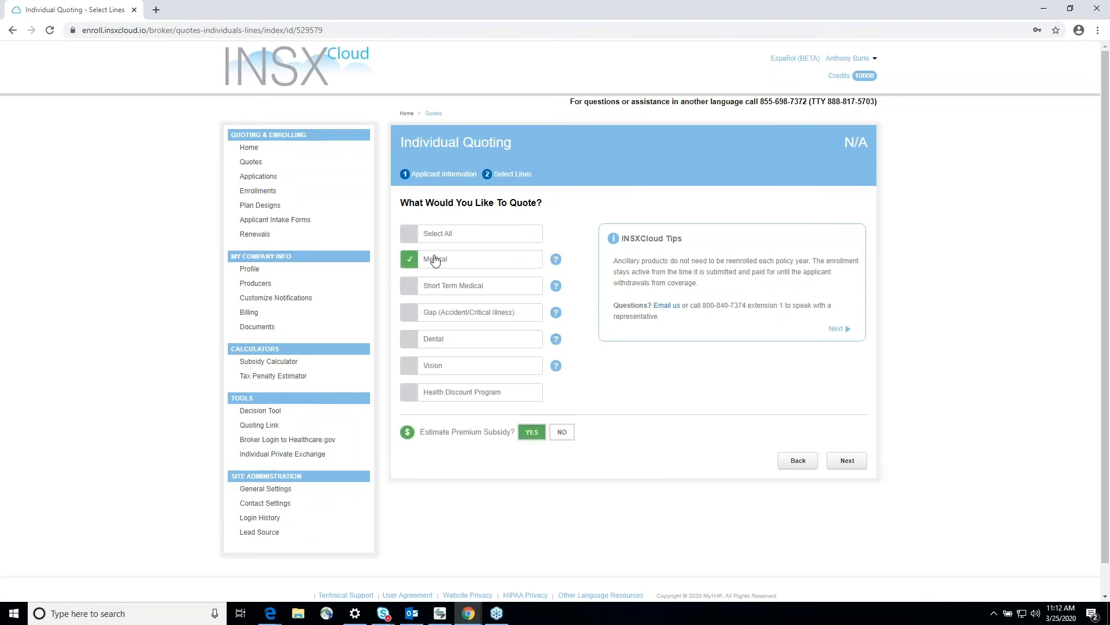
left_click(409, 286)
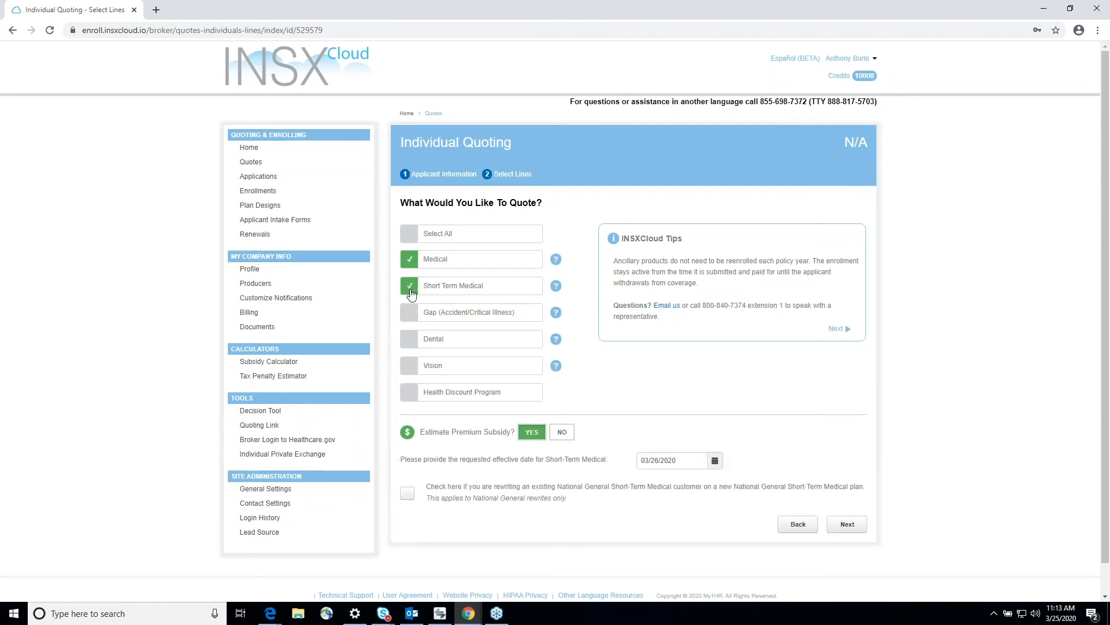
left_click(412, 317)
left_click(409, 396)
mouse_move(561, 341)
left_click(847, 524)
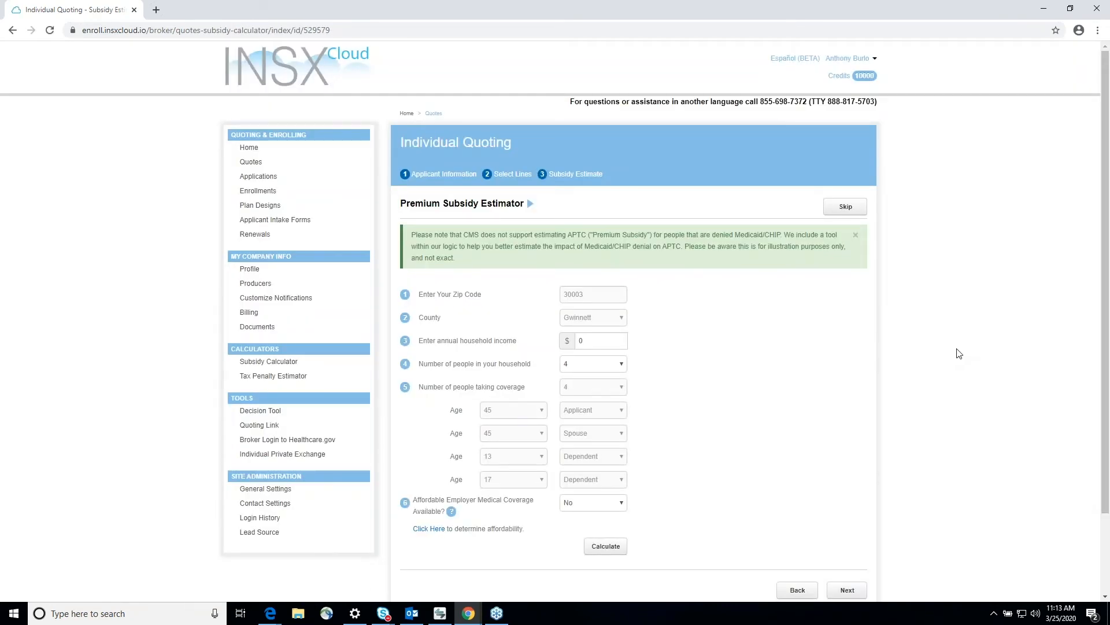
Set the annual household income to 105000 and calculate the household's estimated premium subsidy.
scroll(958, 353, "down", 2)
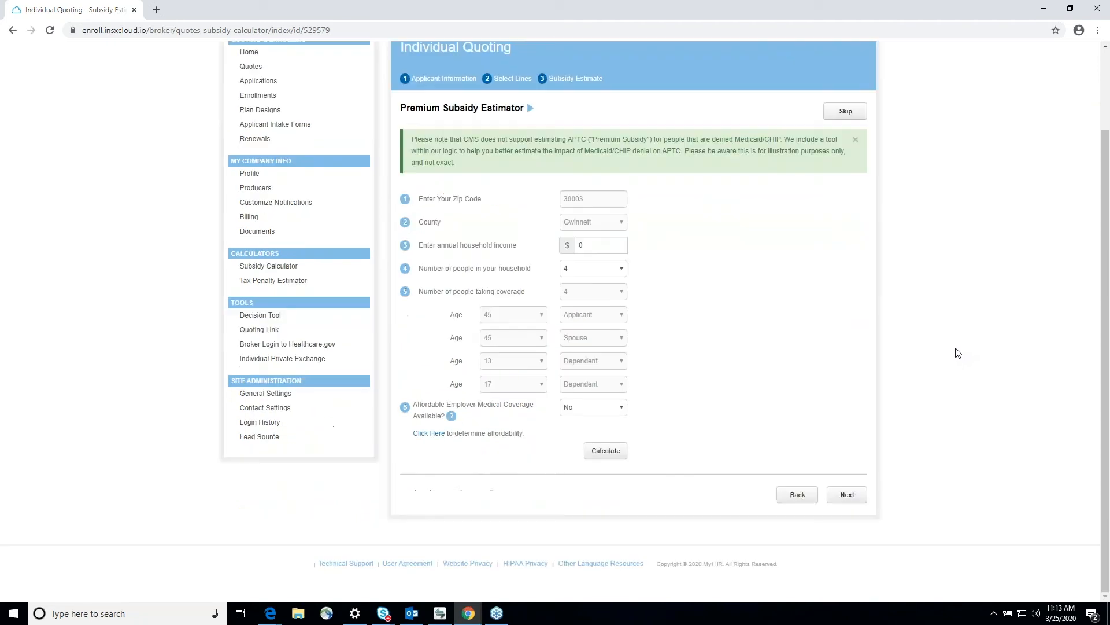
left_click(616, 248)
key("BackSpace")
type("1")
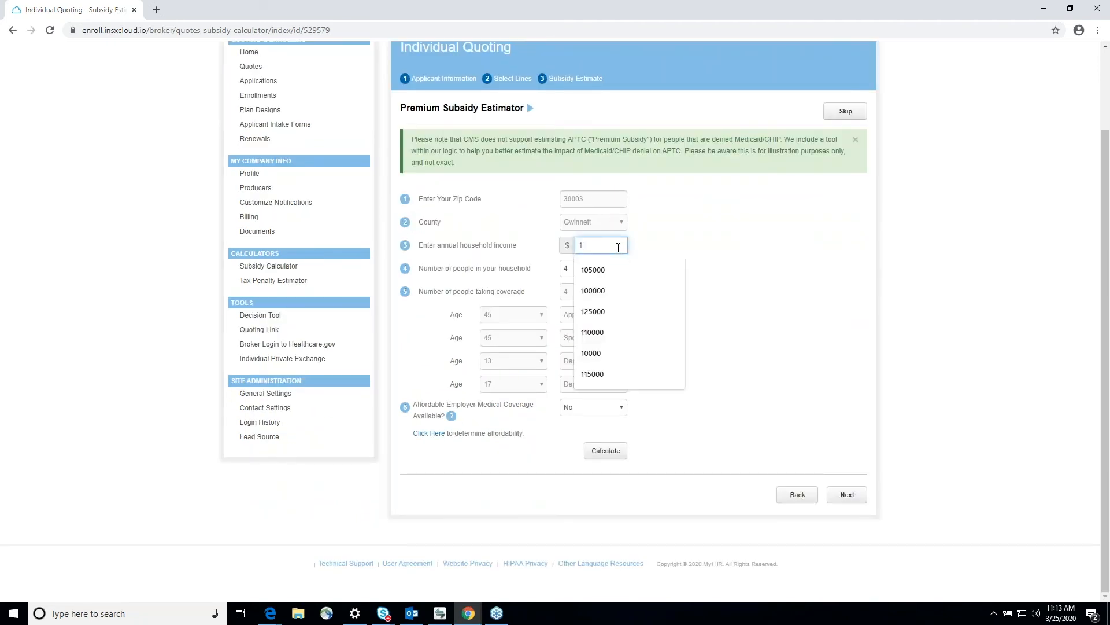
type("05000")
key("Tab")
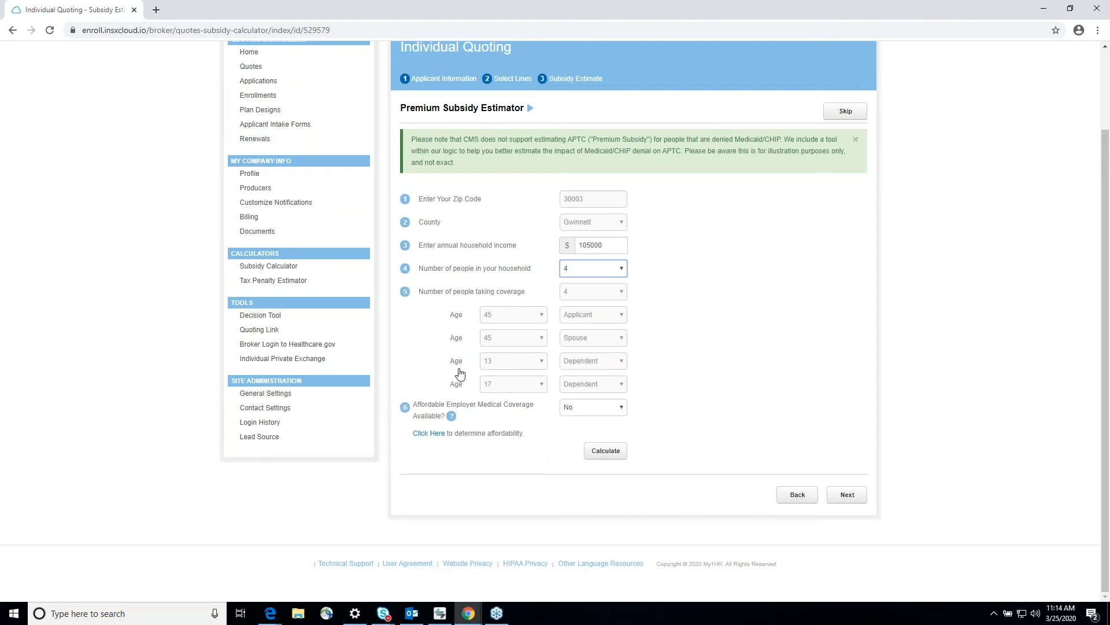
mouse_move(452, 416)
left_click(604, 452)
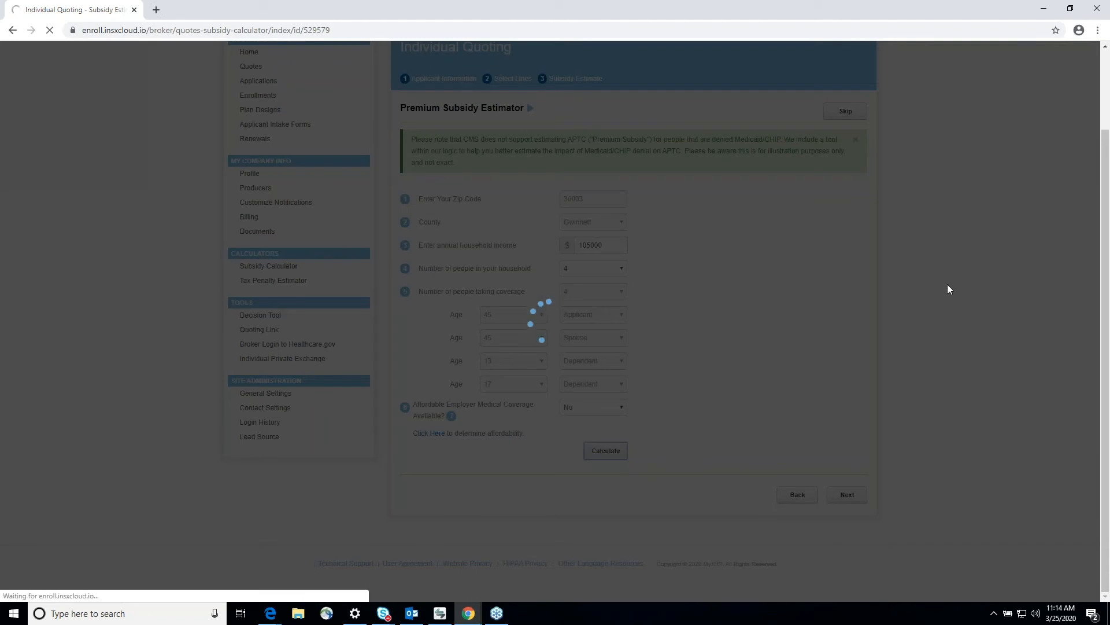
scroll(937, 294, "down", 5)
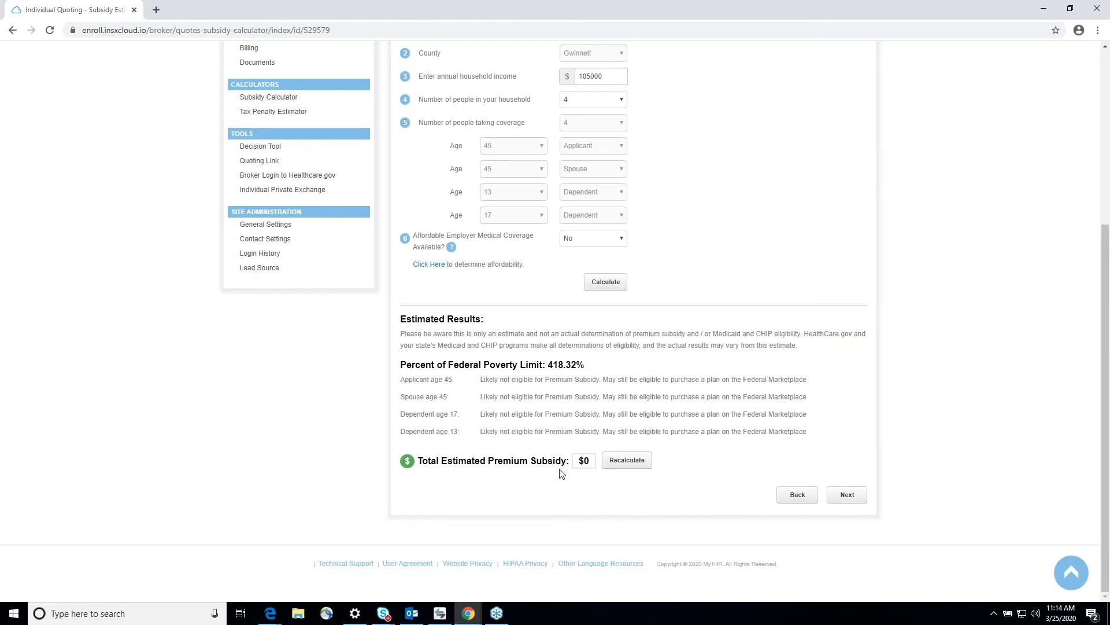
Continue to the medical plans and sort them by cost from Highest to Lowest.
left_click(846, 498)
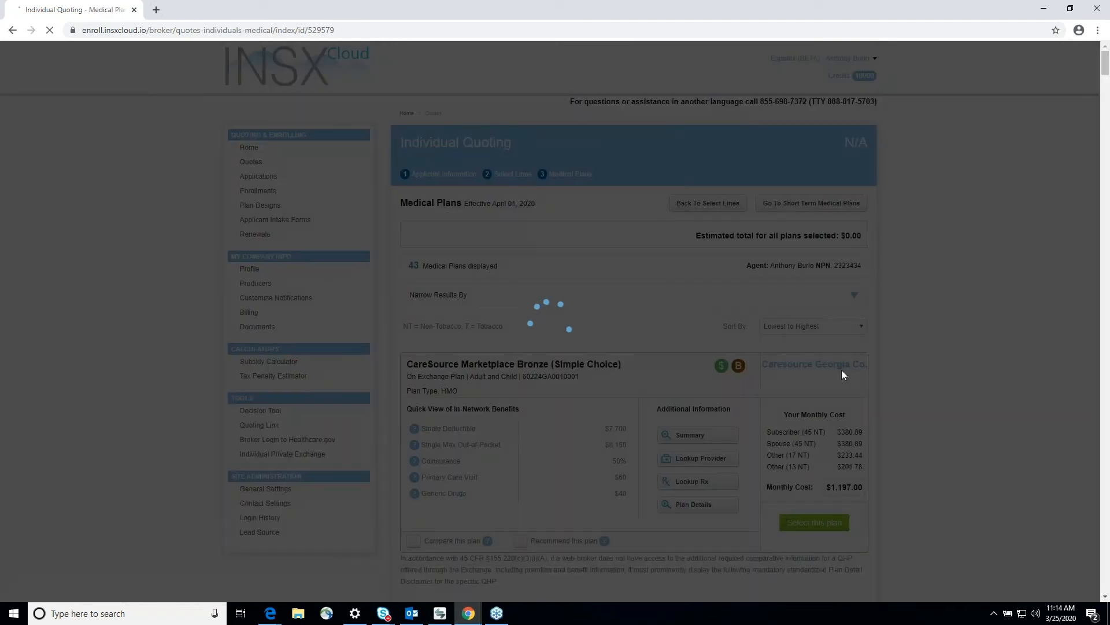
left_click(860, 328)
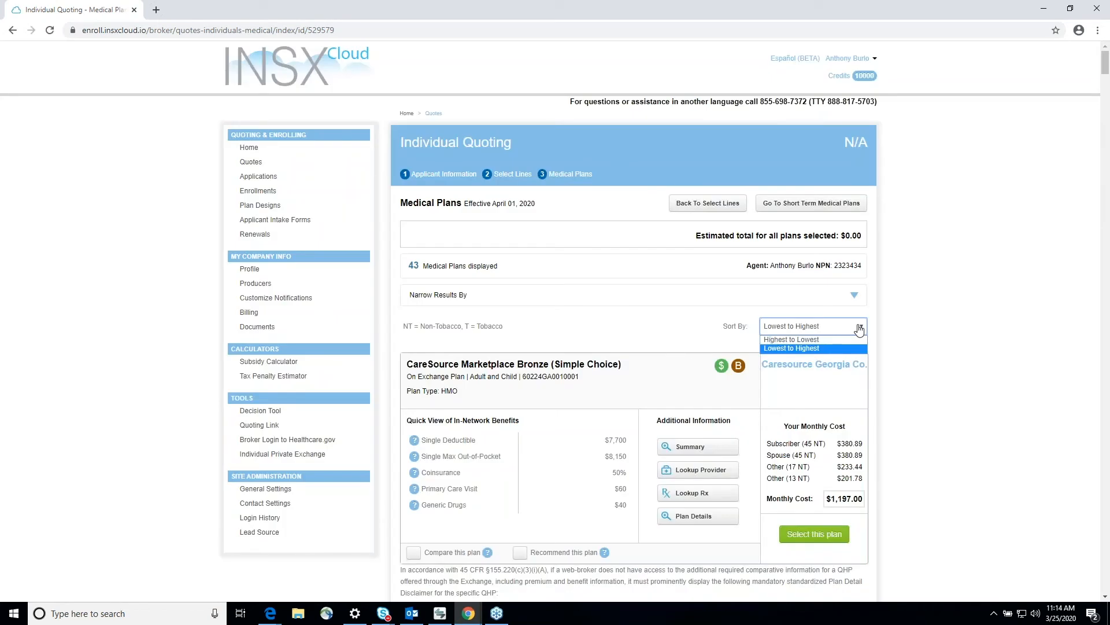
left_click(857, 340)
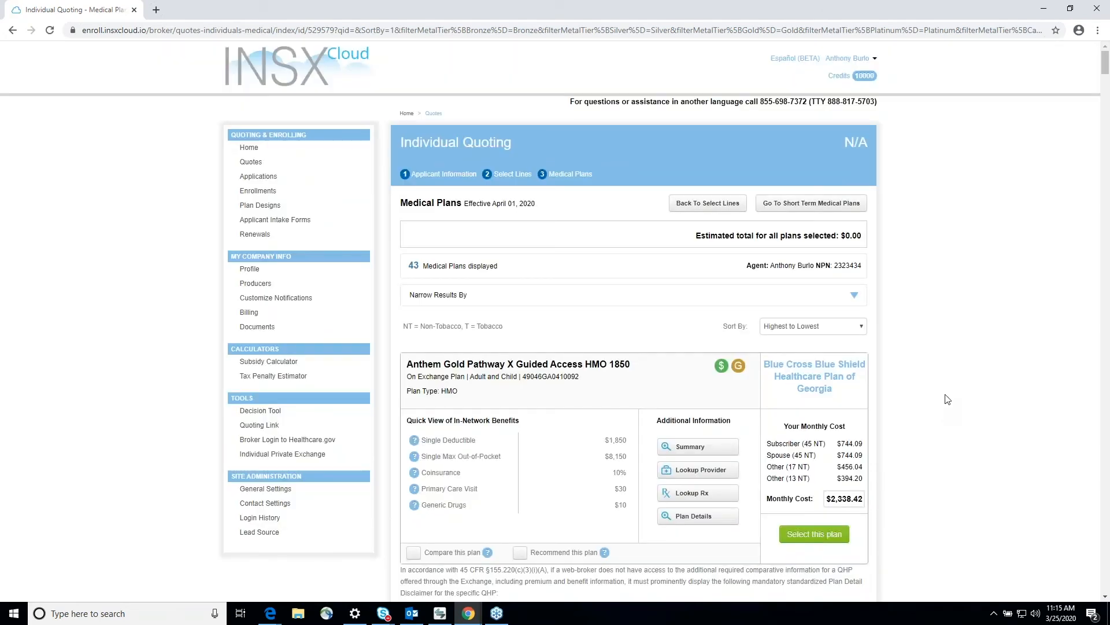
Open the Summary of Benefits from the Anthem Gold Pathway X Guided Access HMO 1850 plan details, and return to the plan list.
scroll(947, 399, "down", 1)
scroll(947, 399, "down", 2)
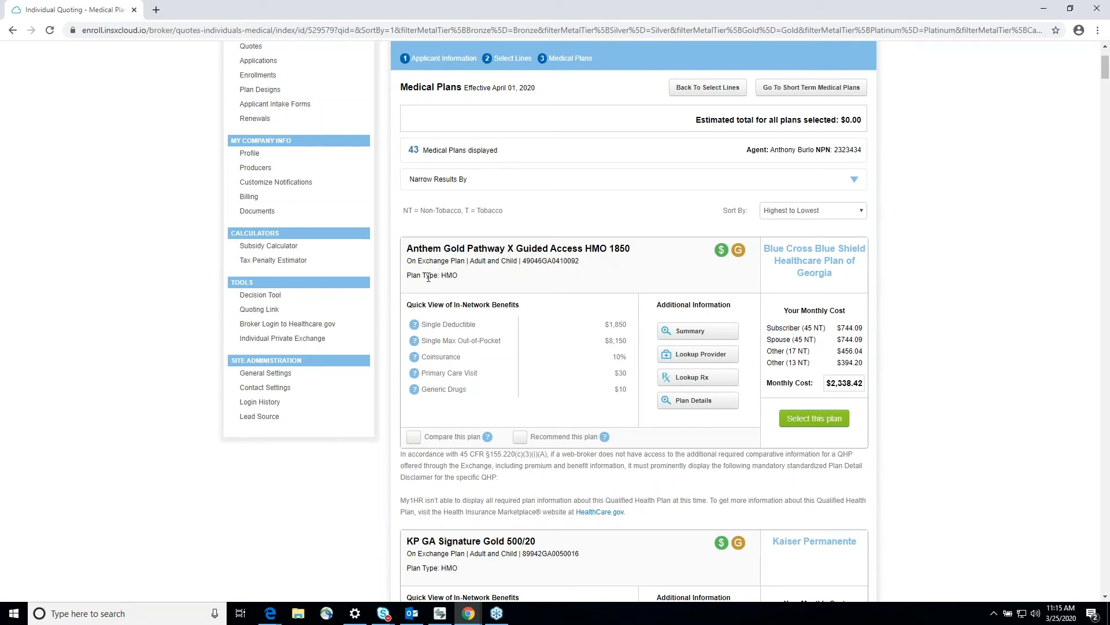
left_click_drag(407, 275, 458, 276)
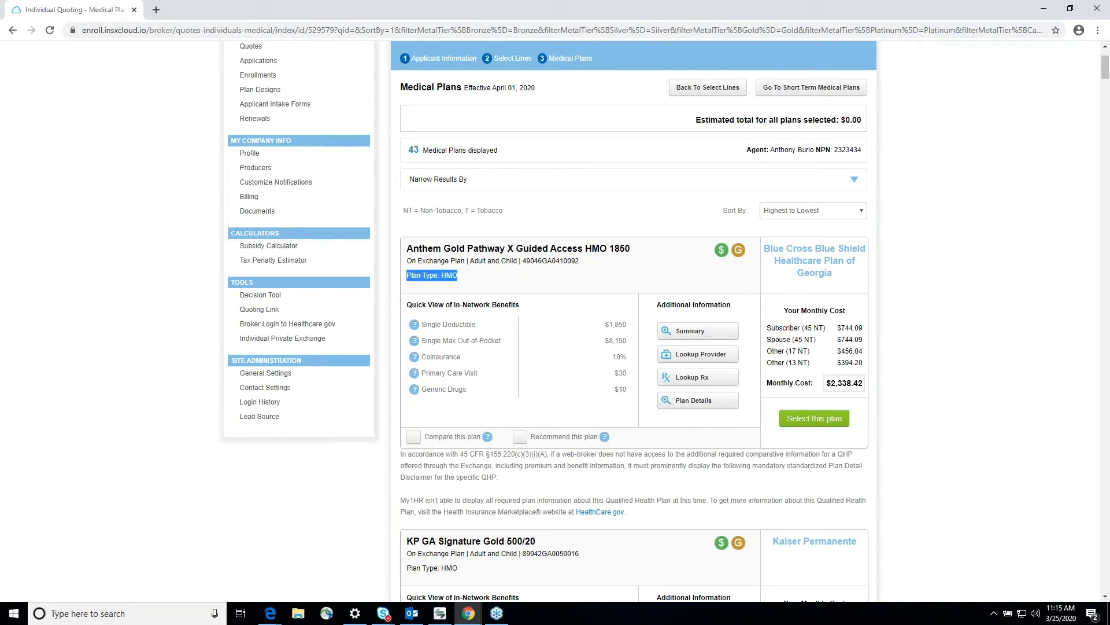
left_click(474, 279)
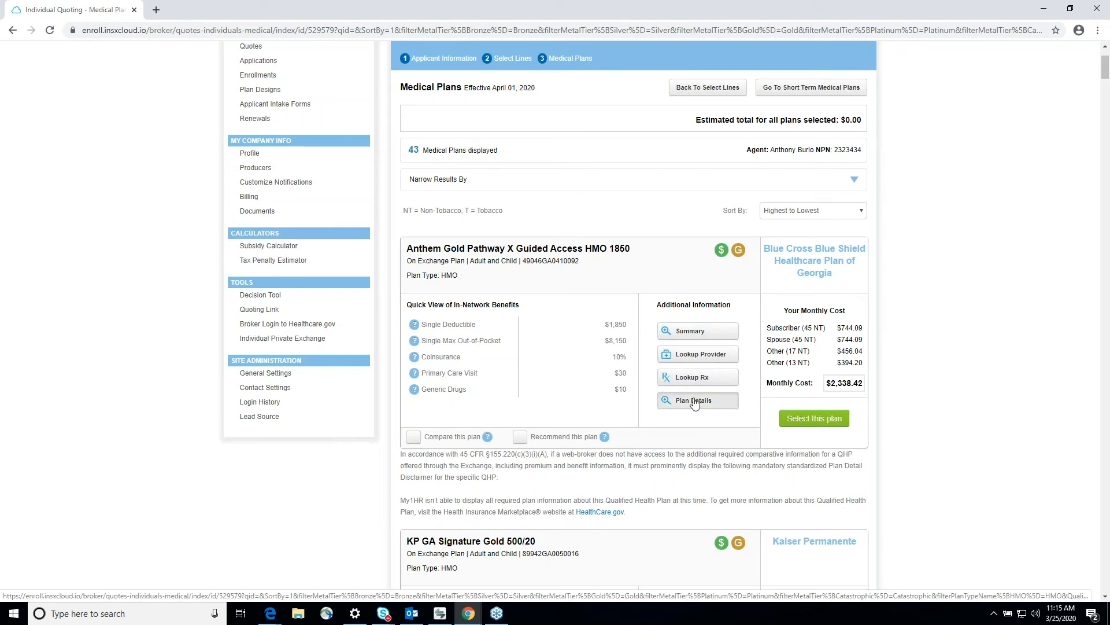
left_click(715, 376)
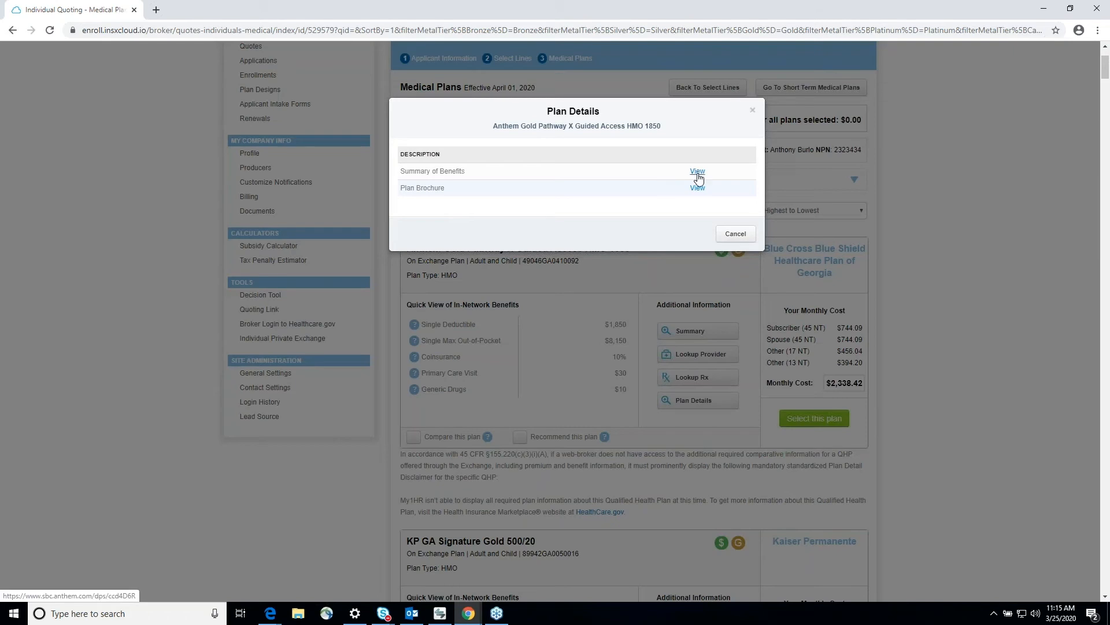
left_click(695, 168)
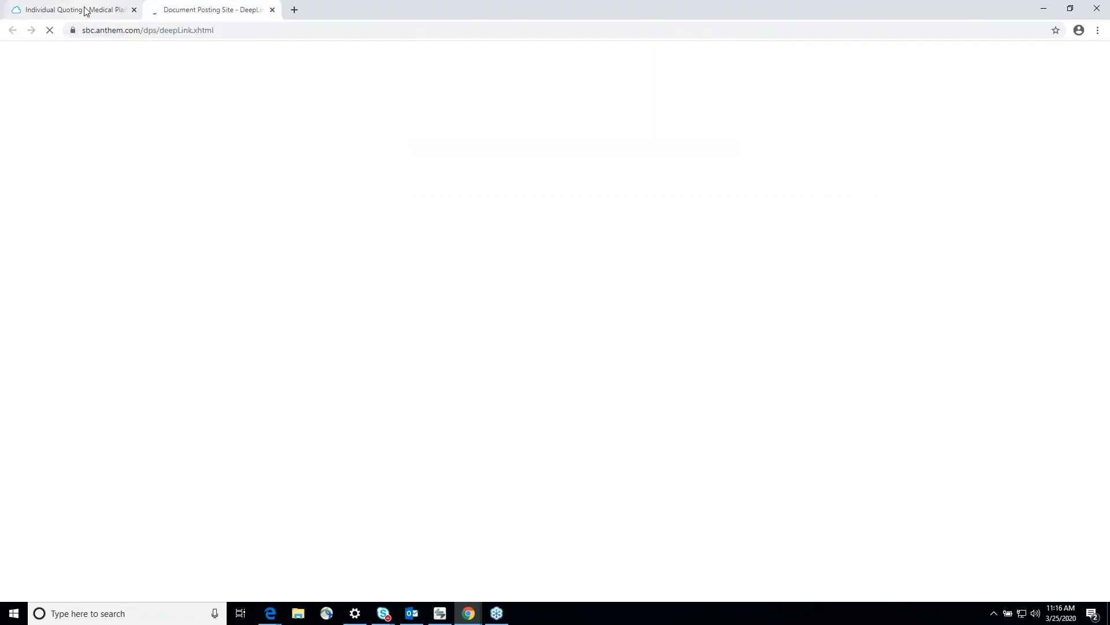
left_click(85, 11)
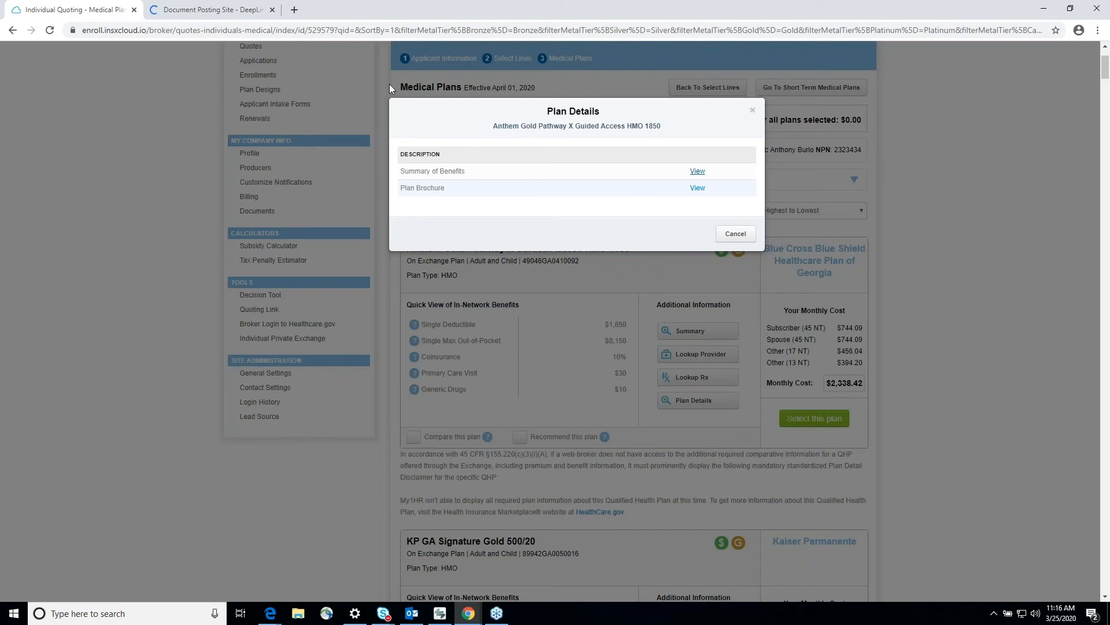
left_click(736, 235)
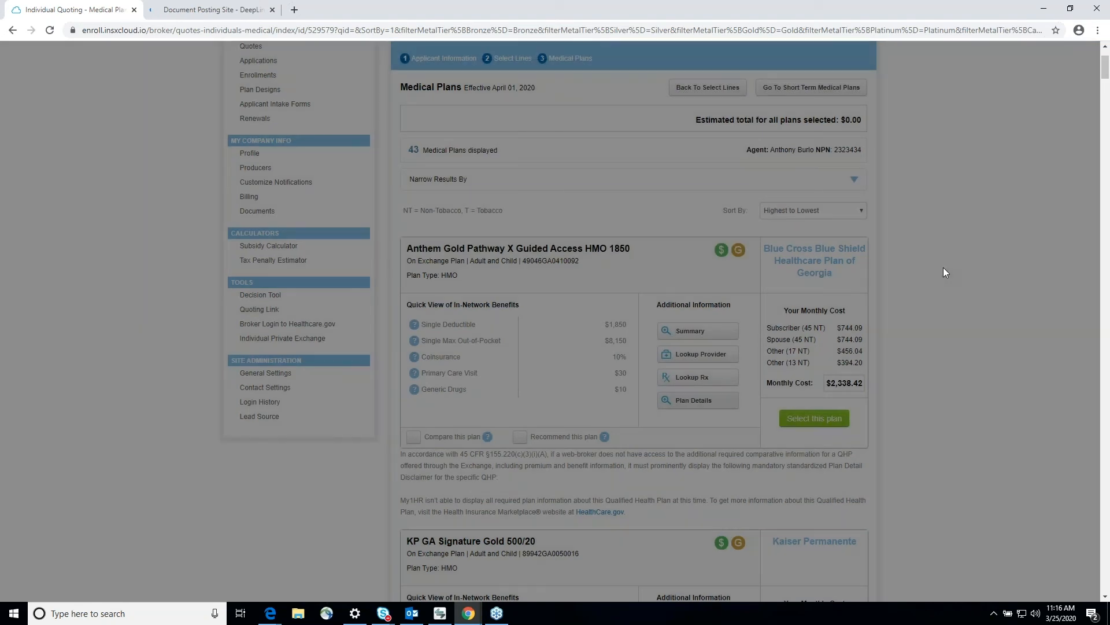
Mark Anthem Gold Pathway X Guided Access HMO 1850, KP GA Signature Gold 500/20 and KP GA Signature Gold 1500/20 for comparison.
scroll(945, 272, "down", 1)
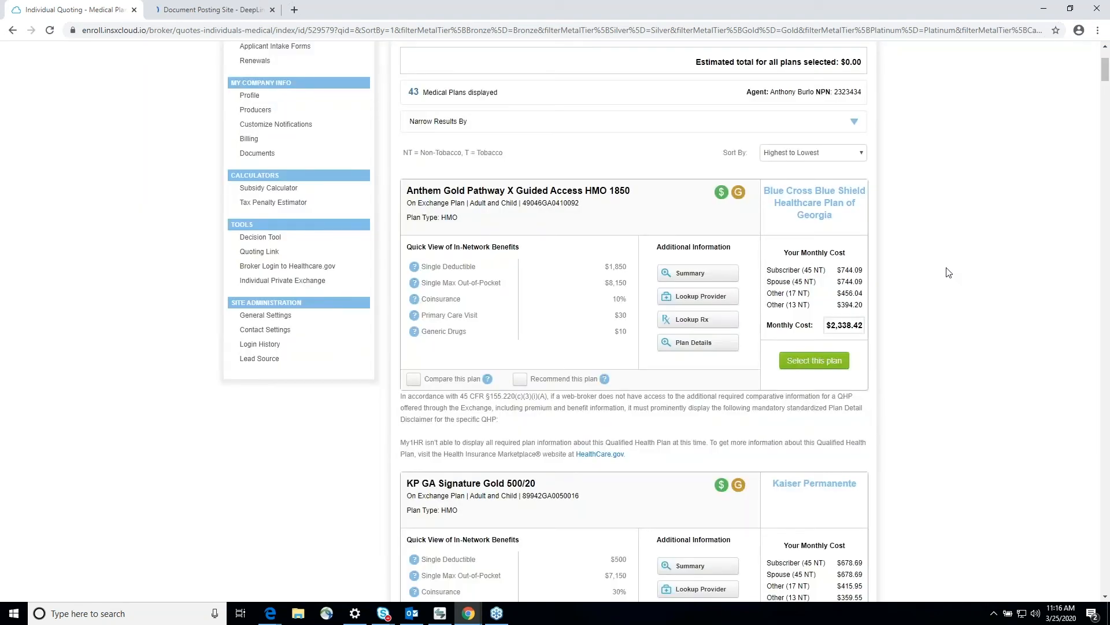
scroll(298, 357, "down", 2)
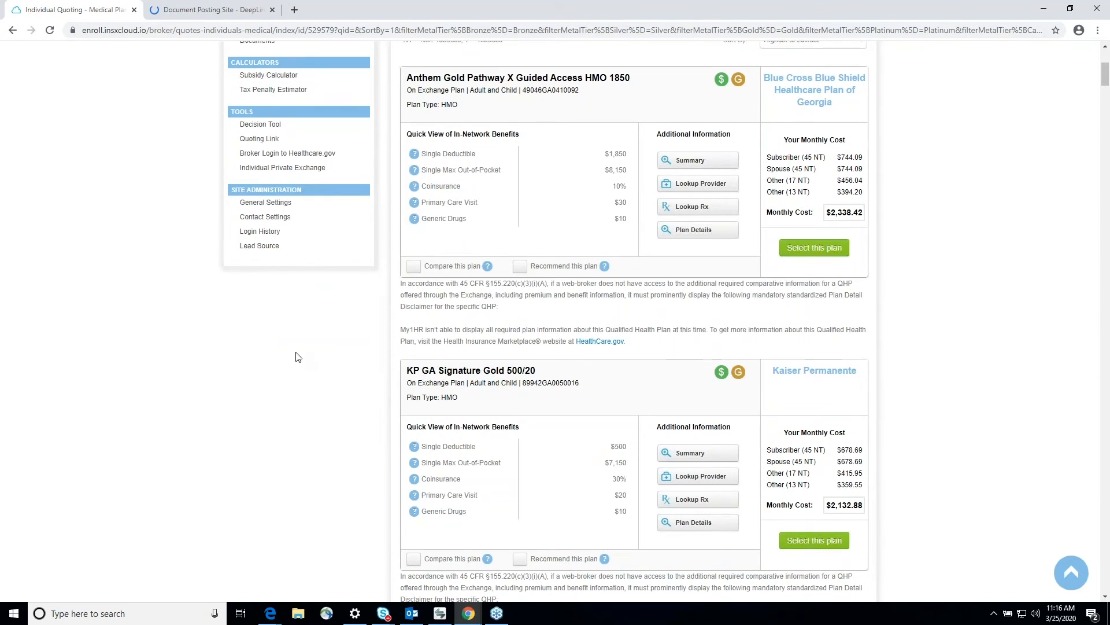
scroll(414, 325, "up", 1)
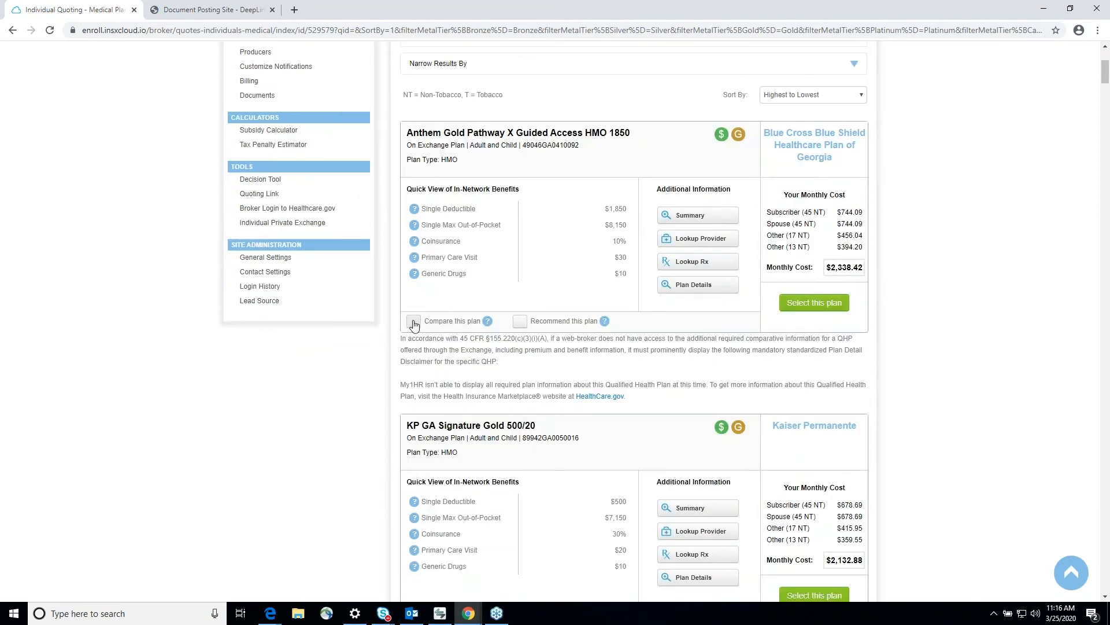
left_click(414, 324)
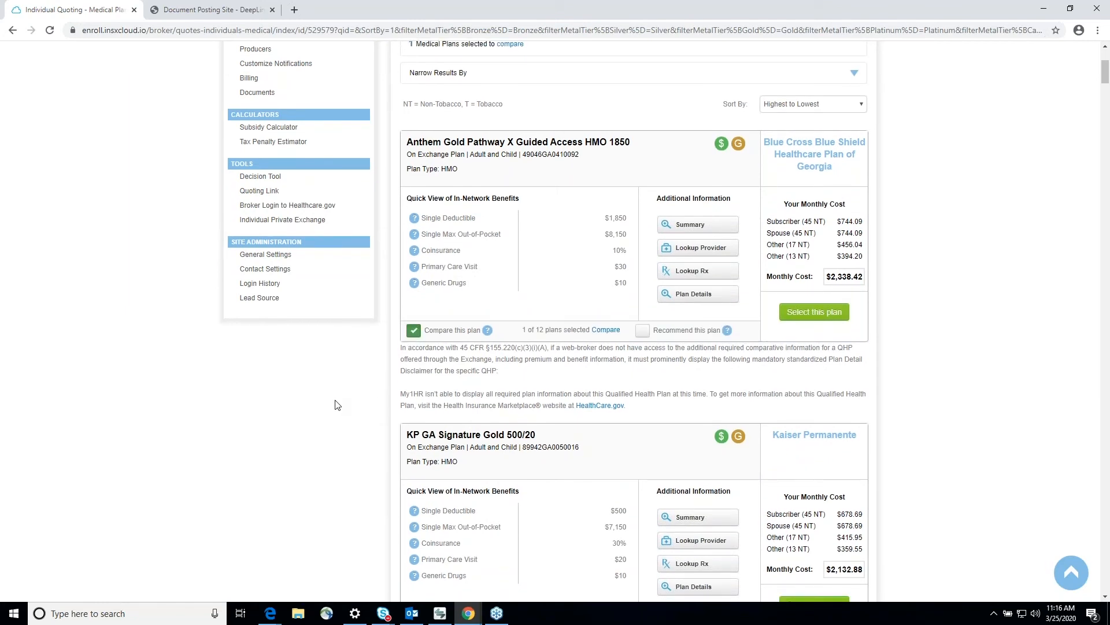
scroll(359, 414, "down", 3)
left_click(413, 452)
scroll(256, 395, "down", 1)
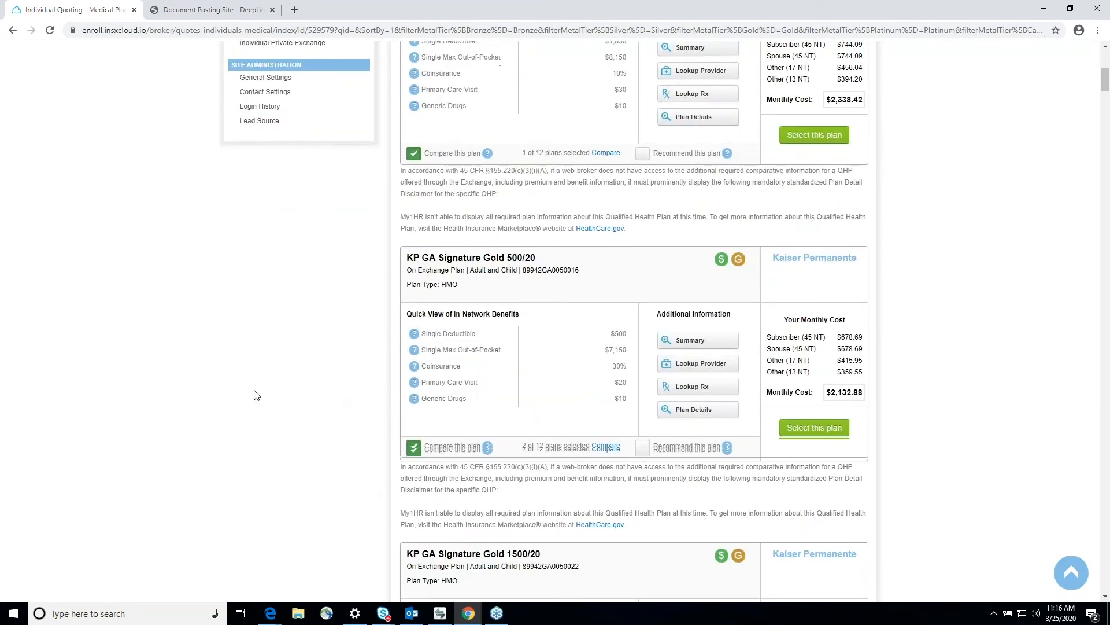
scroll(257, 395, "down", 4)
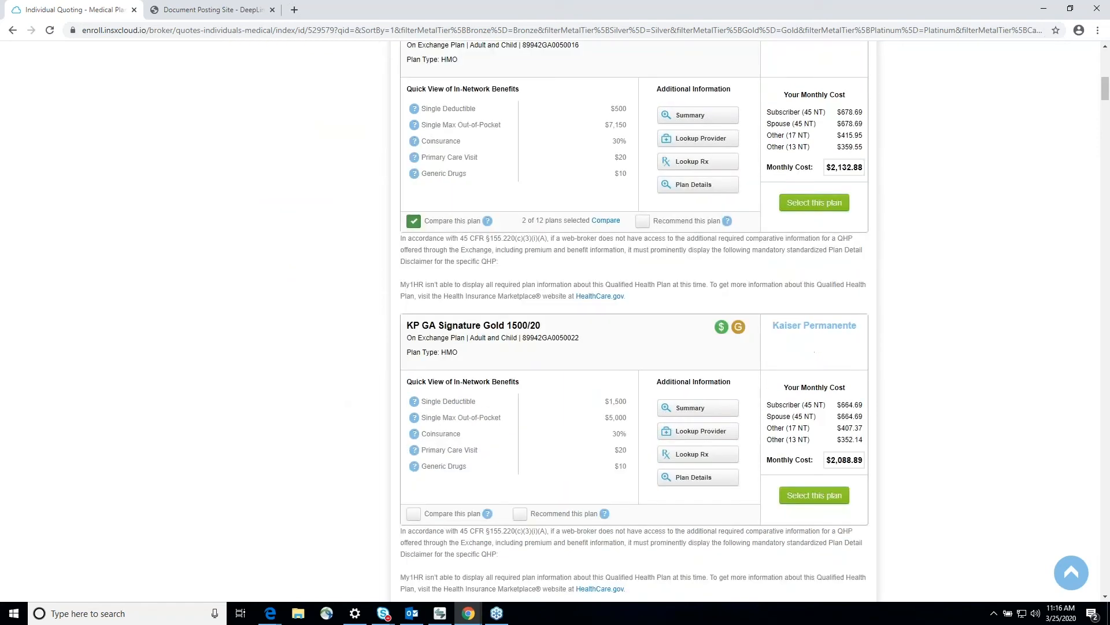
scroll(602, 223, "up", 5)
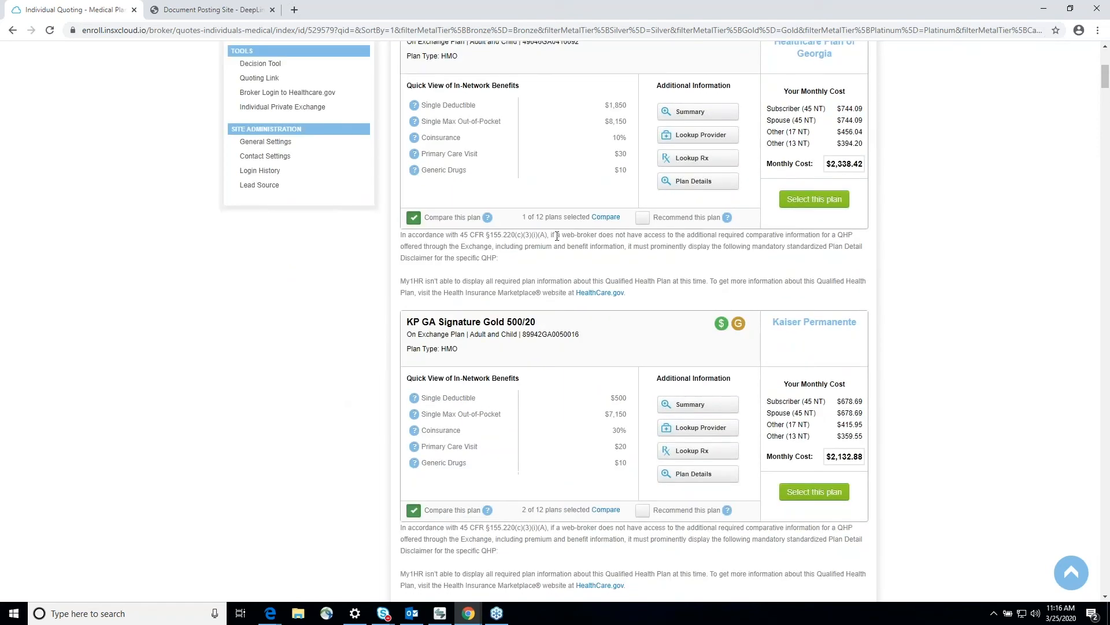
Generate the comparison PDF of the selected medical plans, view it, and return to the quote.
left_click(601, 219)
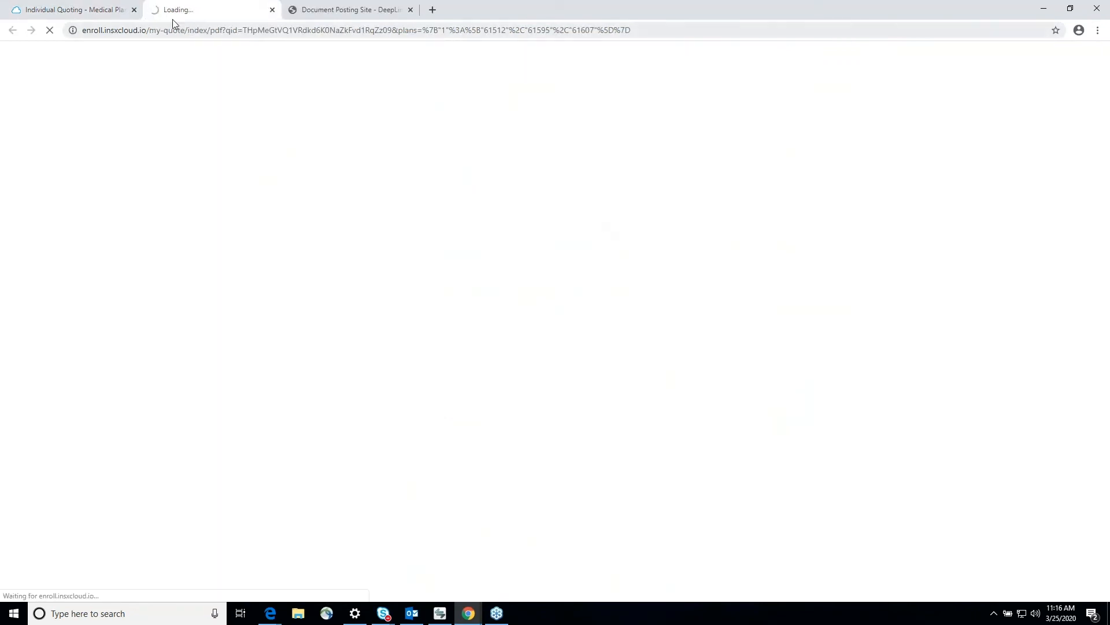
left_click(87, 13)
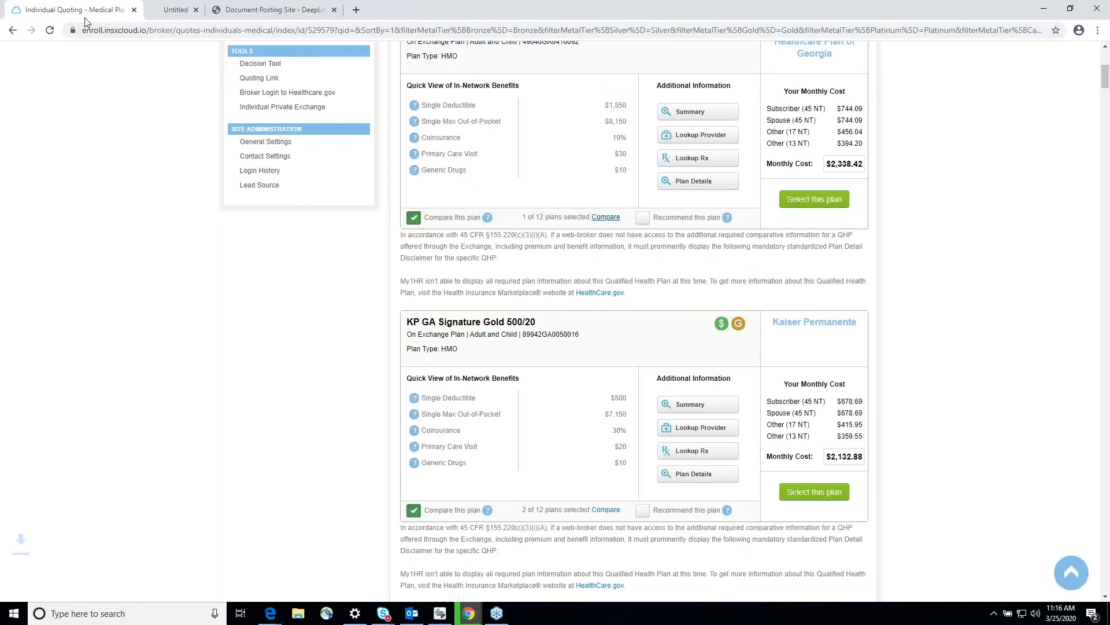
left_click(112, 590)
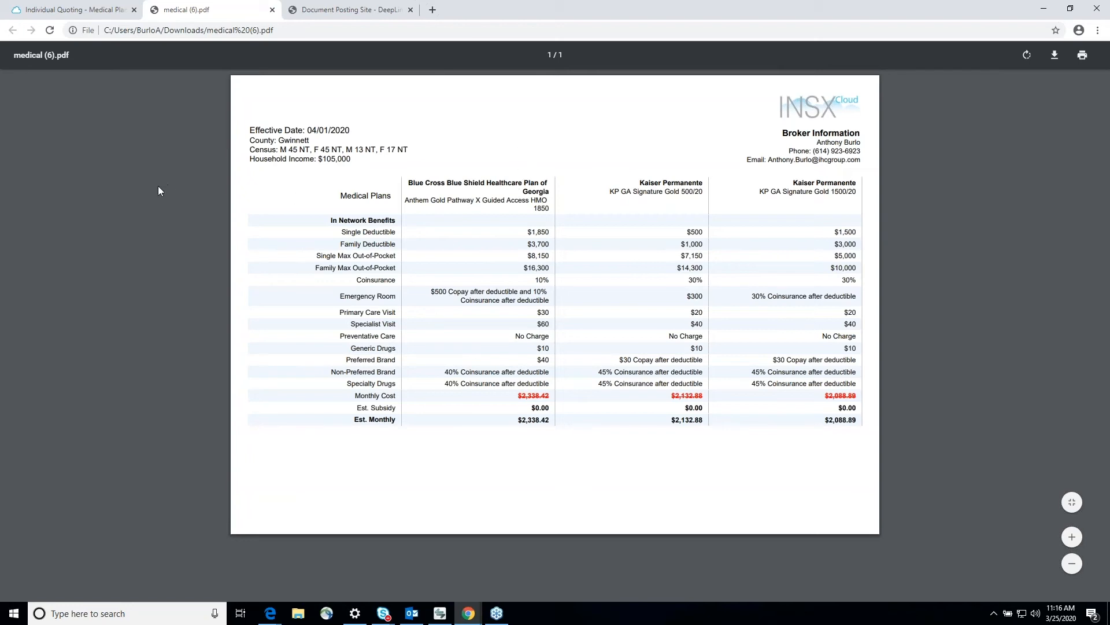
left_click(86, 12)
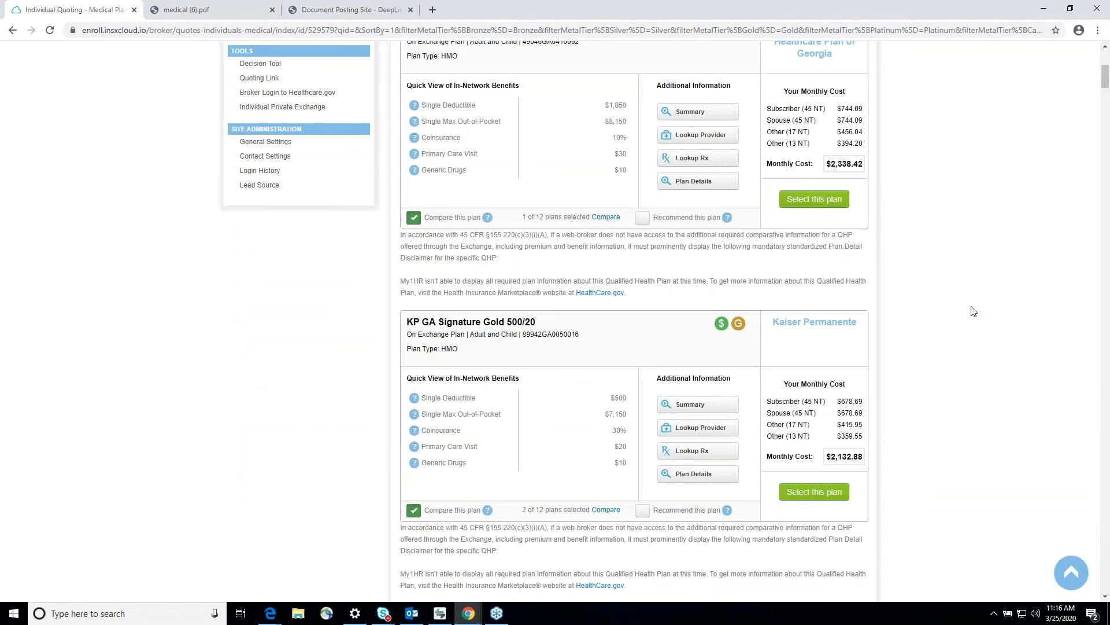
Proceed from the medical plans to the Short Term Medical plans of the quote.
scroll(973, 311, "up", 1)
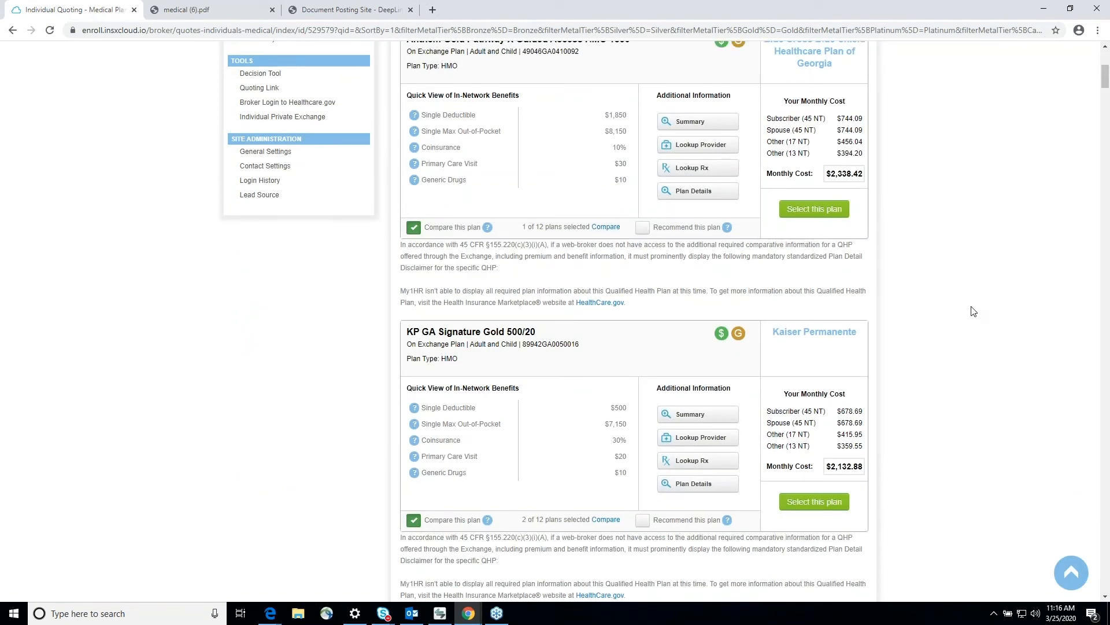
scroll(973, 311, "up", 6)
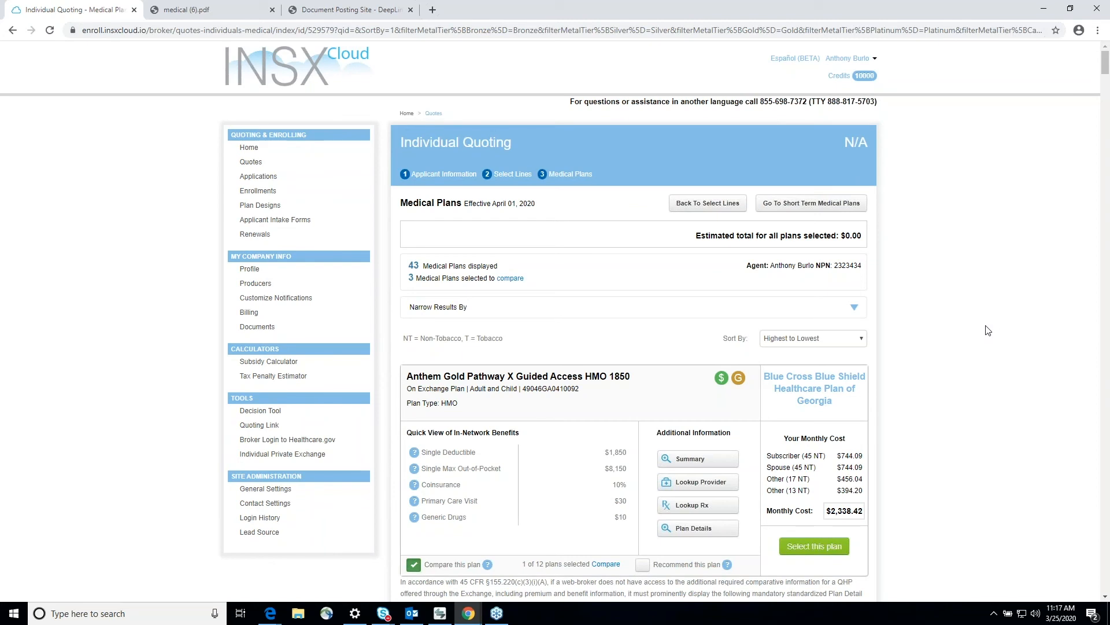
scroll(986, 332, "down", 1)
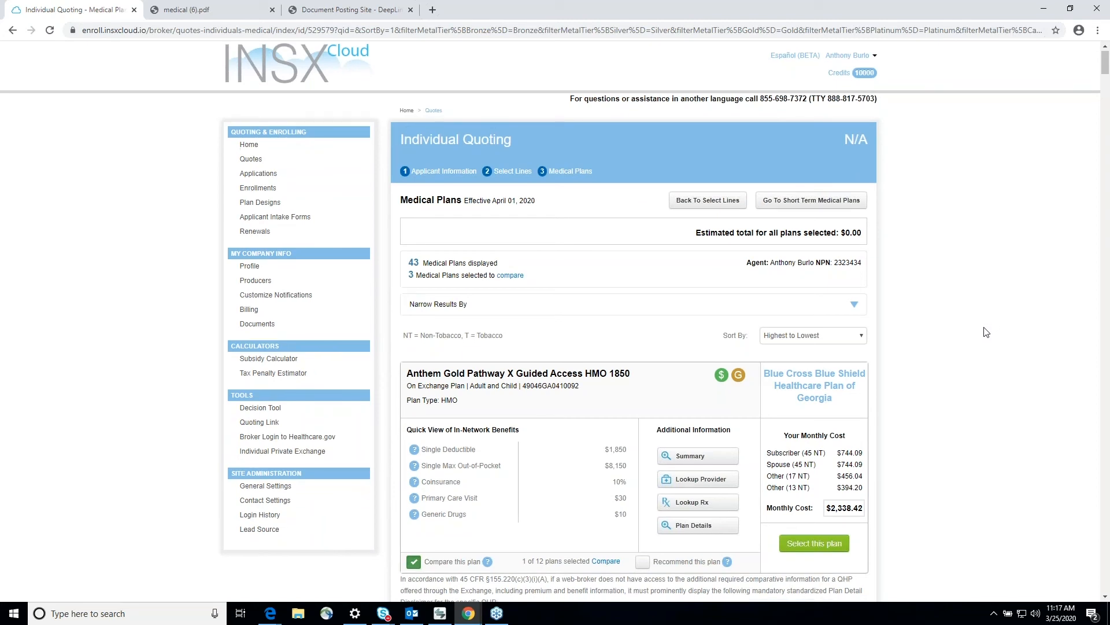
scroll(987, 332, "down", 3)
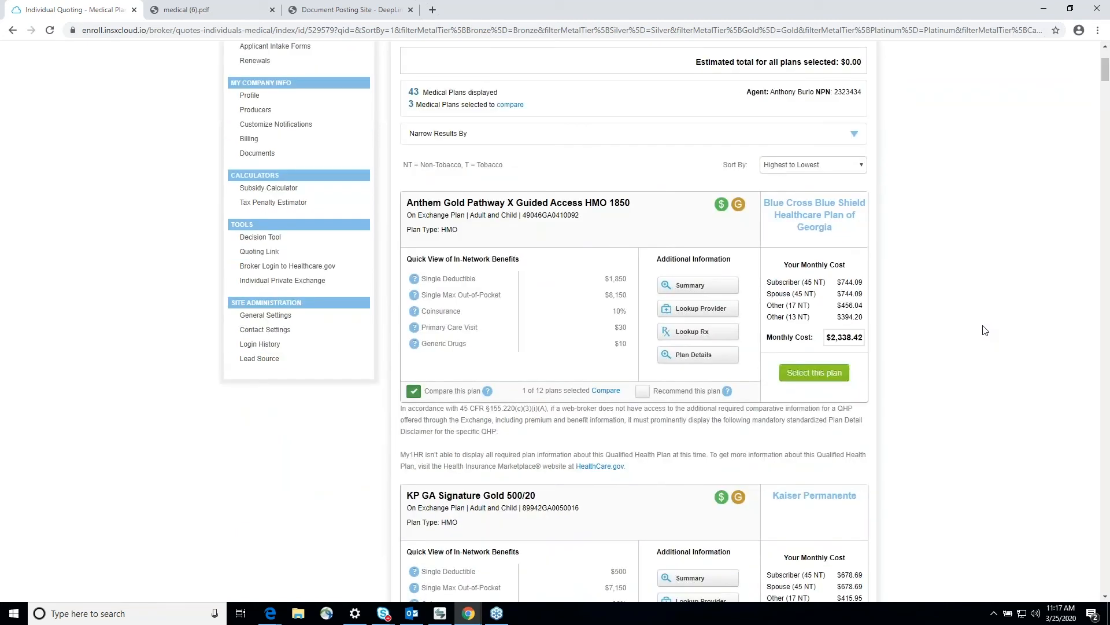
scroll(985, 330, "up", 1)
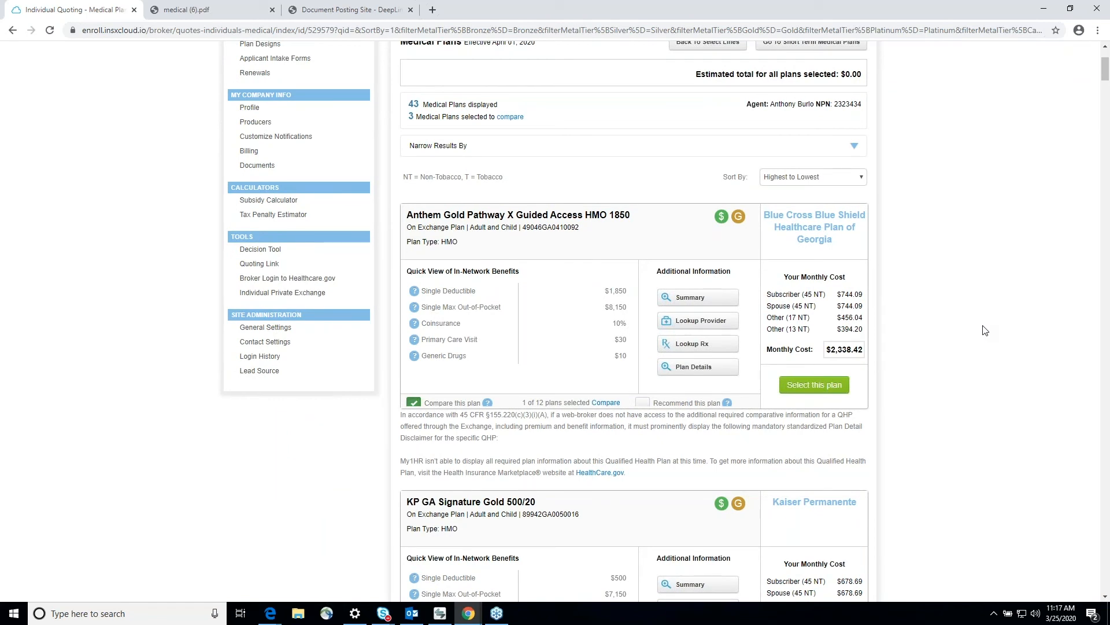
scroll(985, 330, "up", 2)
scroll(986, 331, "up", 1)
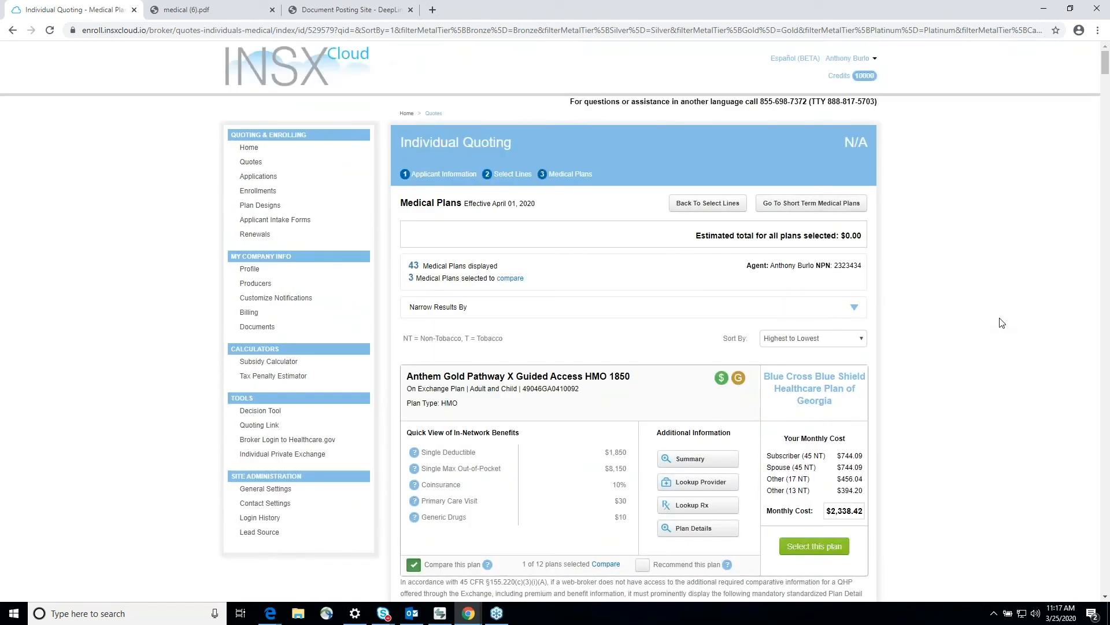
scroll(994, 323, "down", 3)
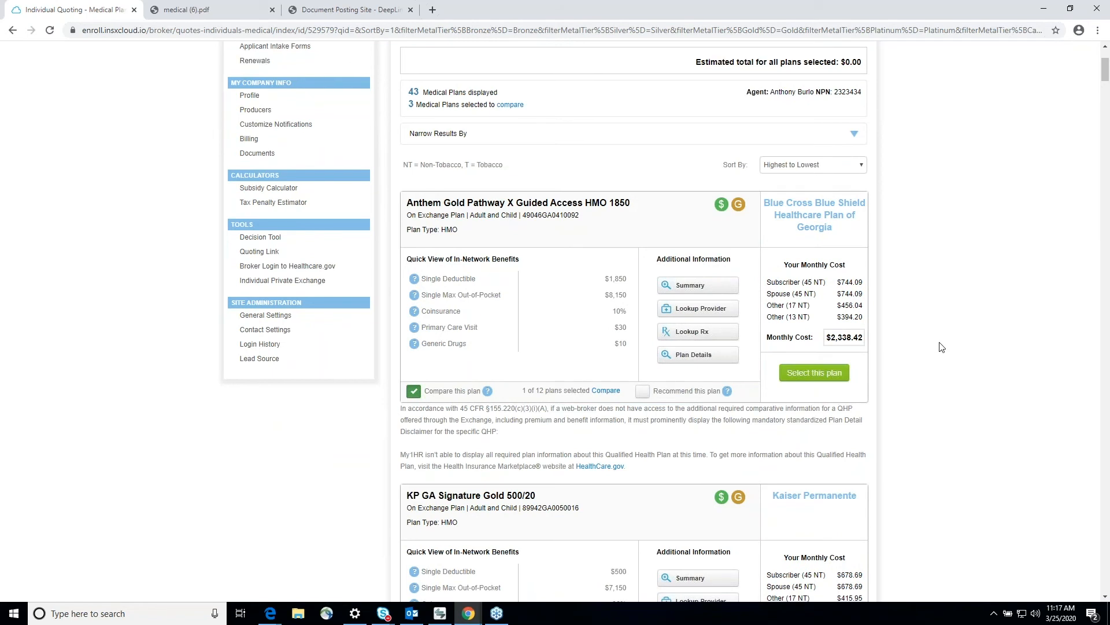
scroll(941, 347, "up", 3)
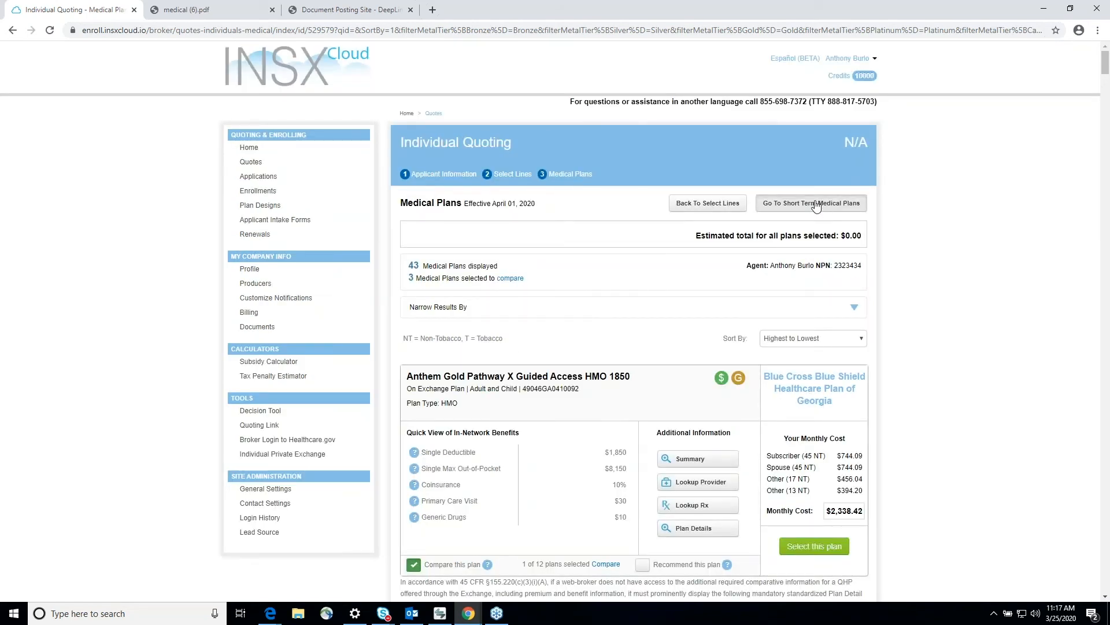
left_click(815, 206)
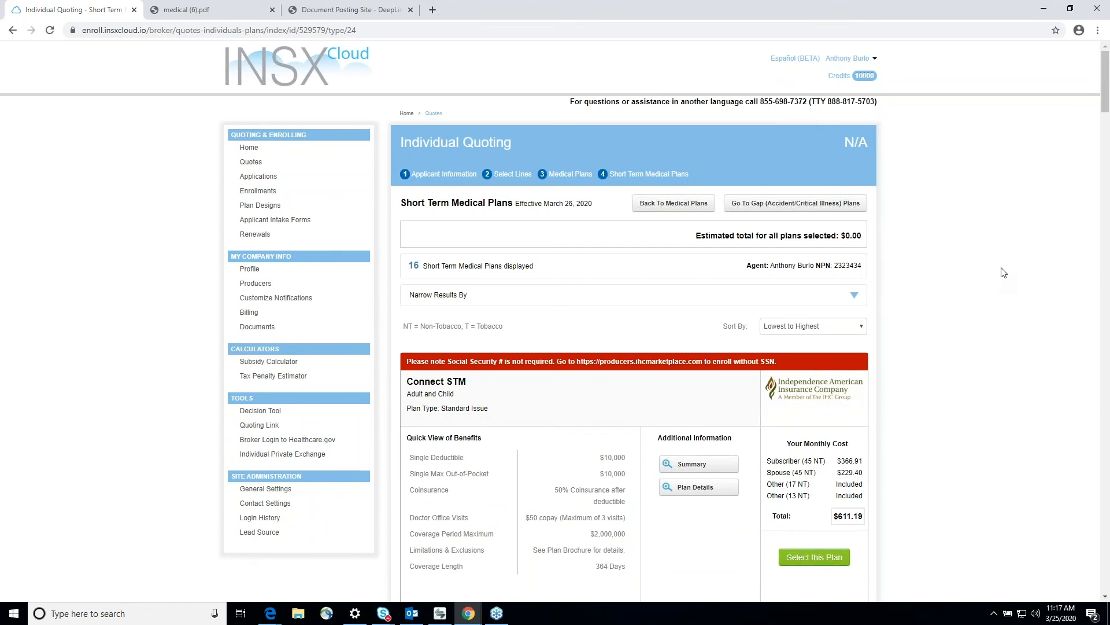
Examine the deductibles, coinsurance, coverage lengths and monthly costs of the Connect STM plans in the short term medical list.
scroll(1003, 272, "down", 3)
scroll(1004, 274, "down", 4)
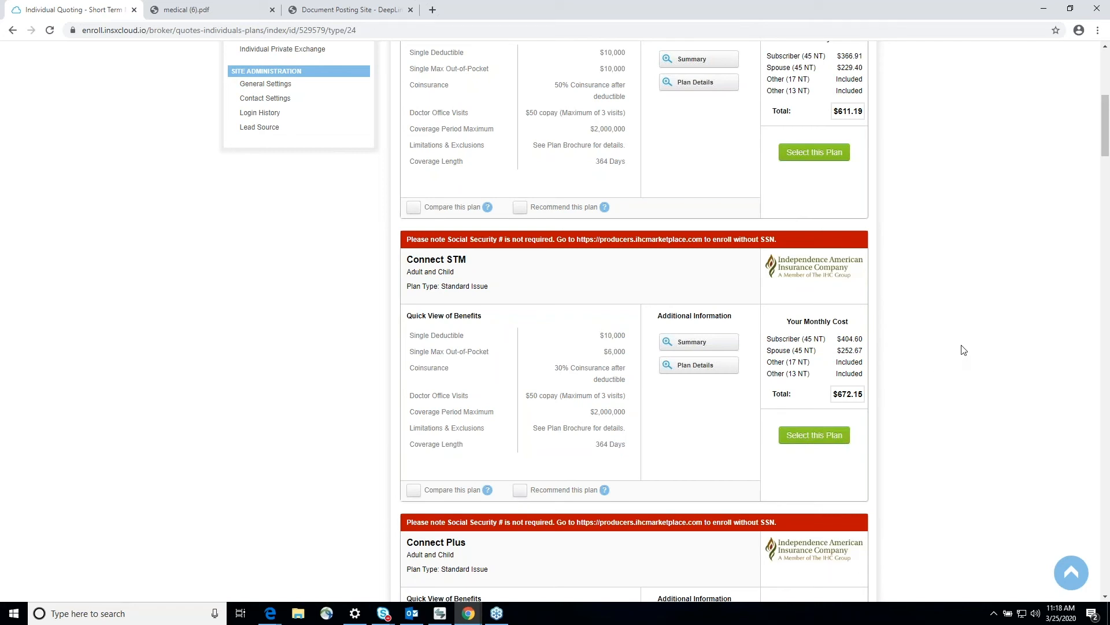
scroll(963, 350, "up", 1)
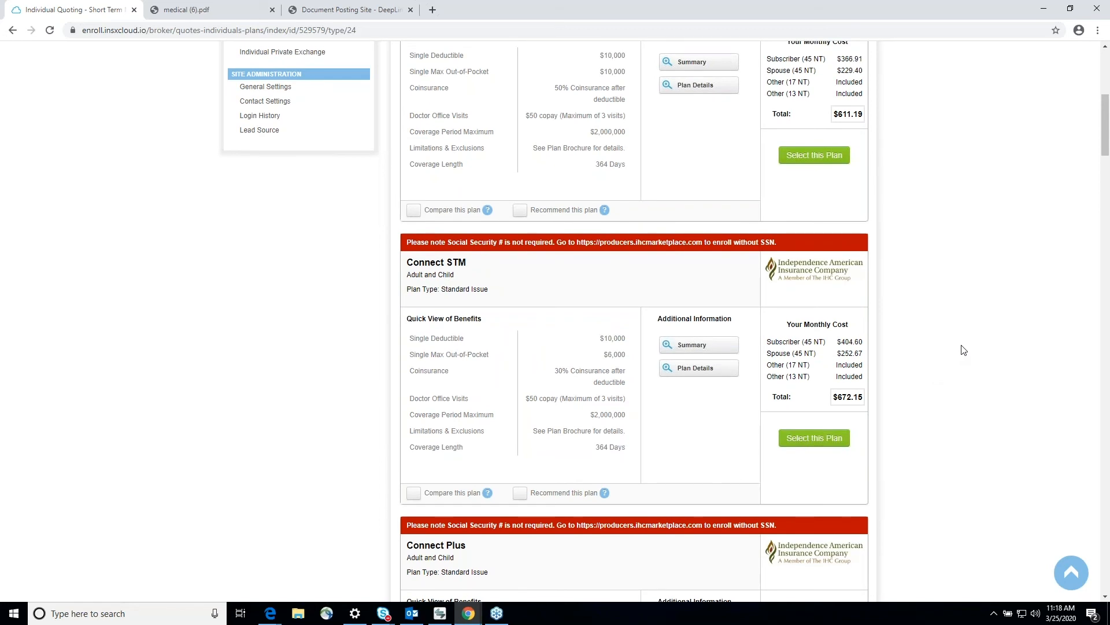
scroll(964, 350, "up", 5)
scroll(963, 344, "up", 2)
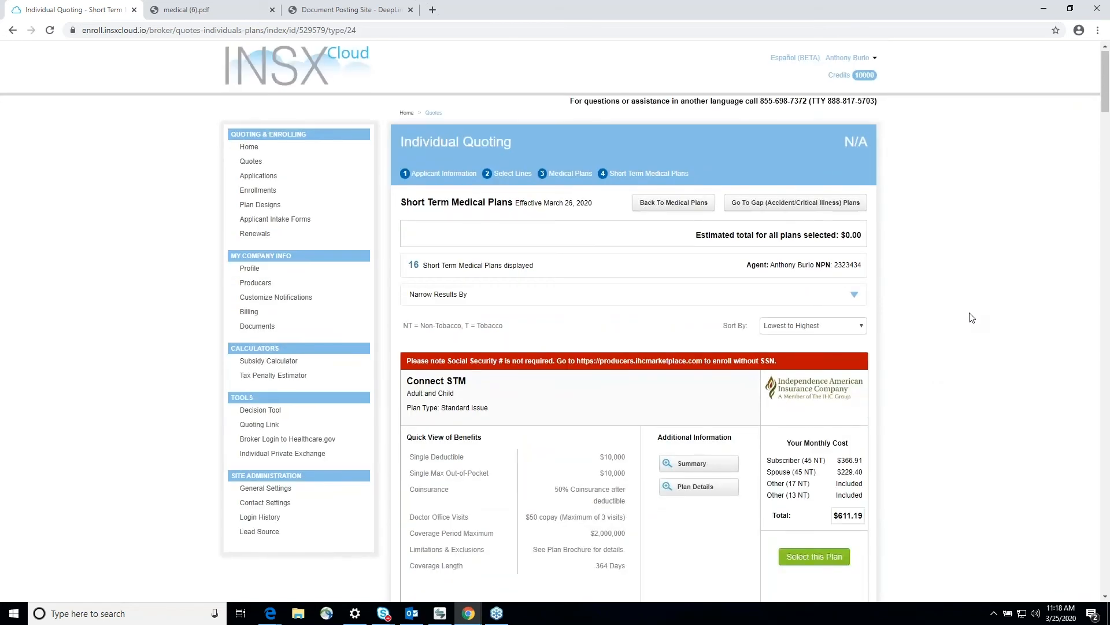
scroll(972, 317, "down", 4)
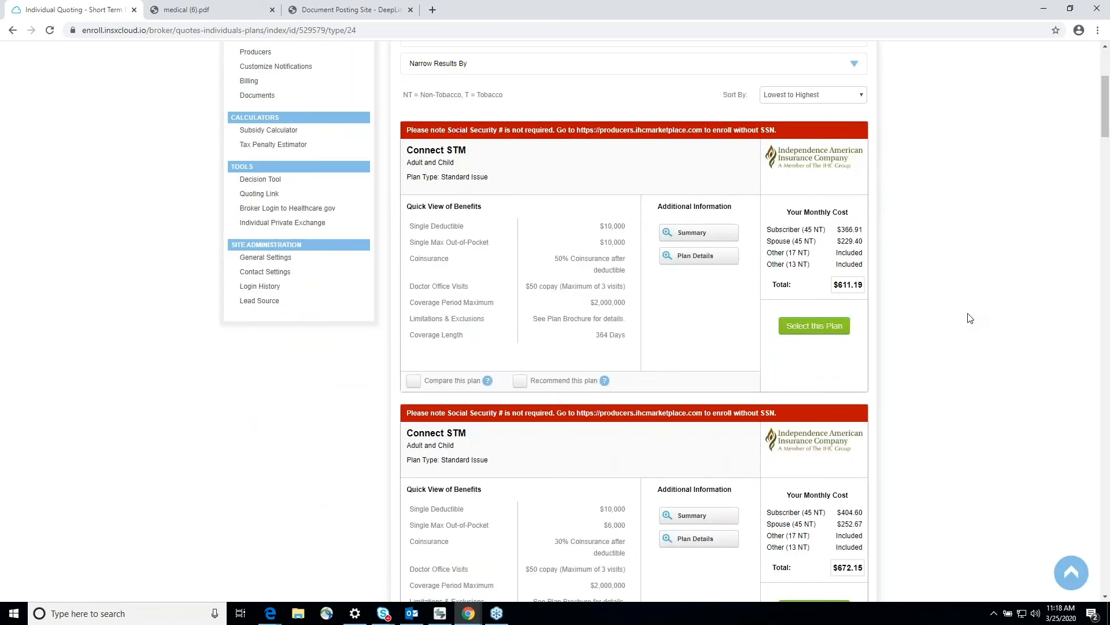
scroll(970, 317, "up", 1)
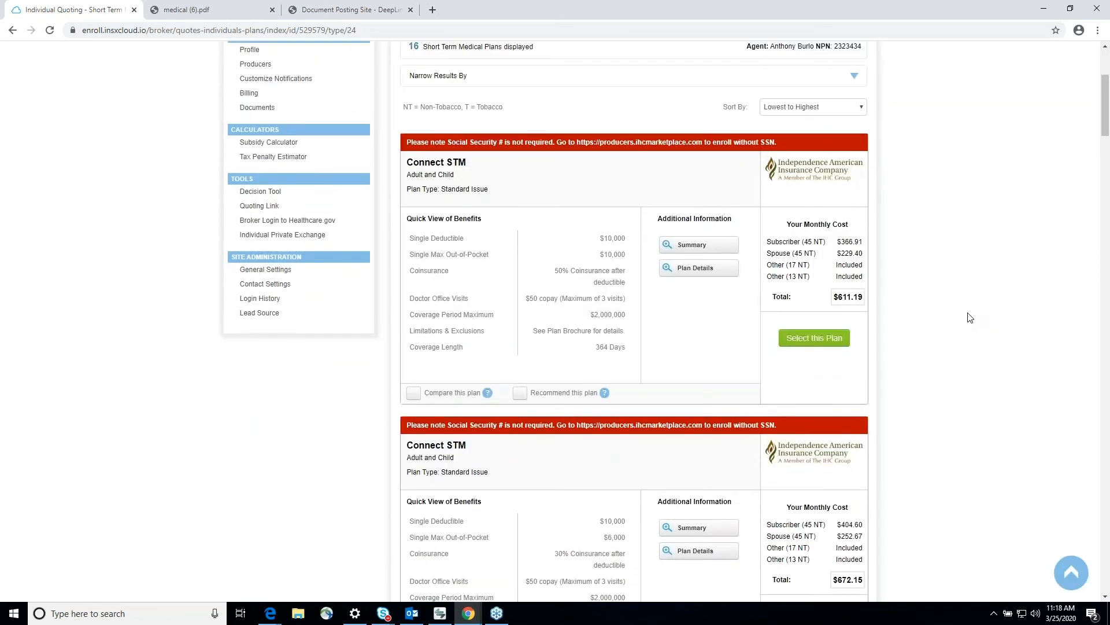
scroll(970, 324, "up", 2)
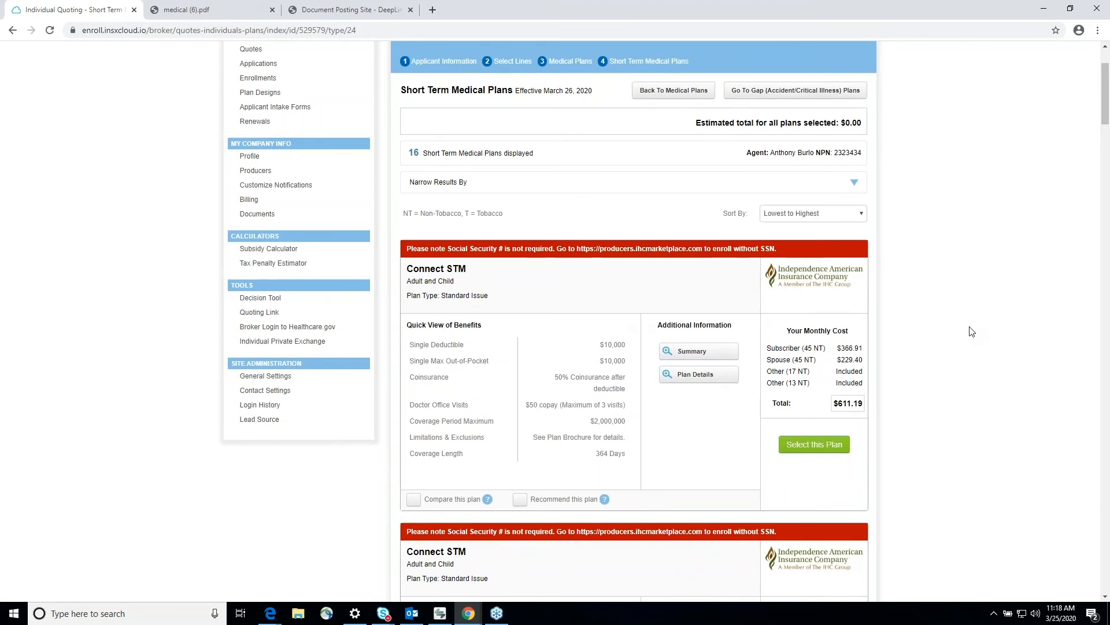
scroll(971, 331, "up", 1)
scroll(972, 331, "down", 3)
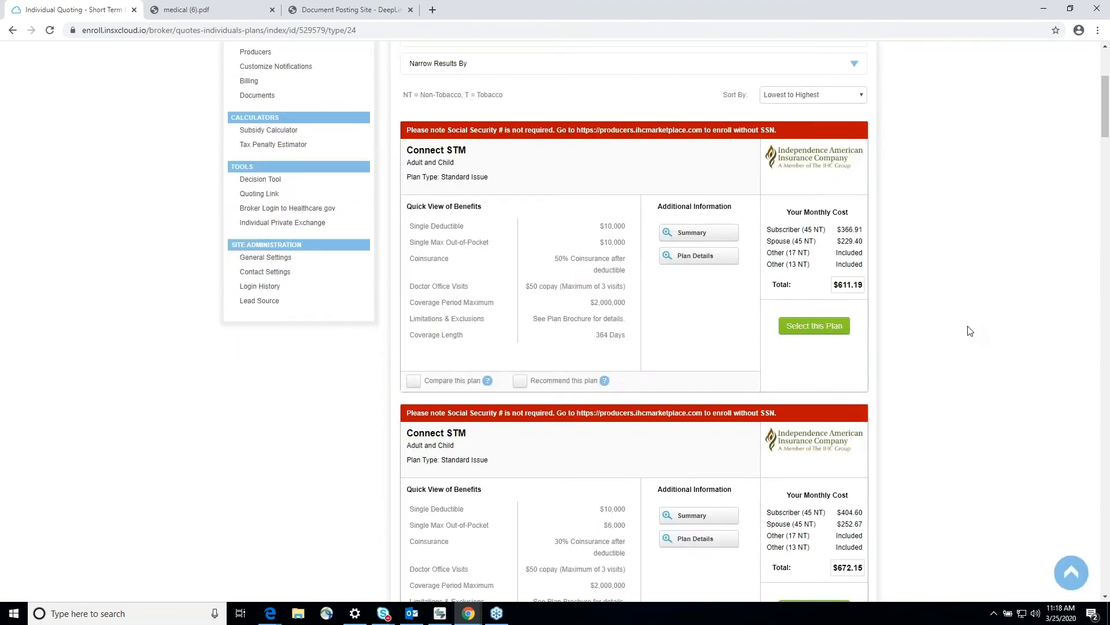
scroll(970, 330, "up", 4)
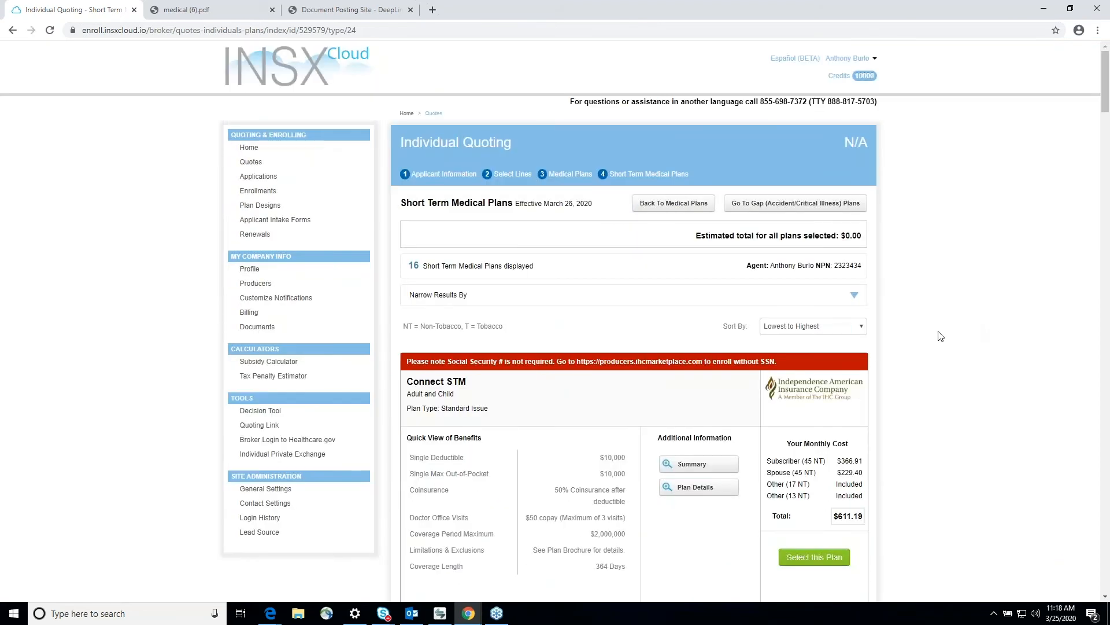
Return from the Short Term Medical plans to the medical plans list of the quote.
scroll(940, 336, "down", 4)
scroll(954, 247, "up", 4)
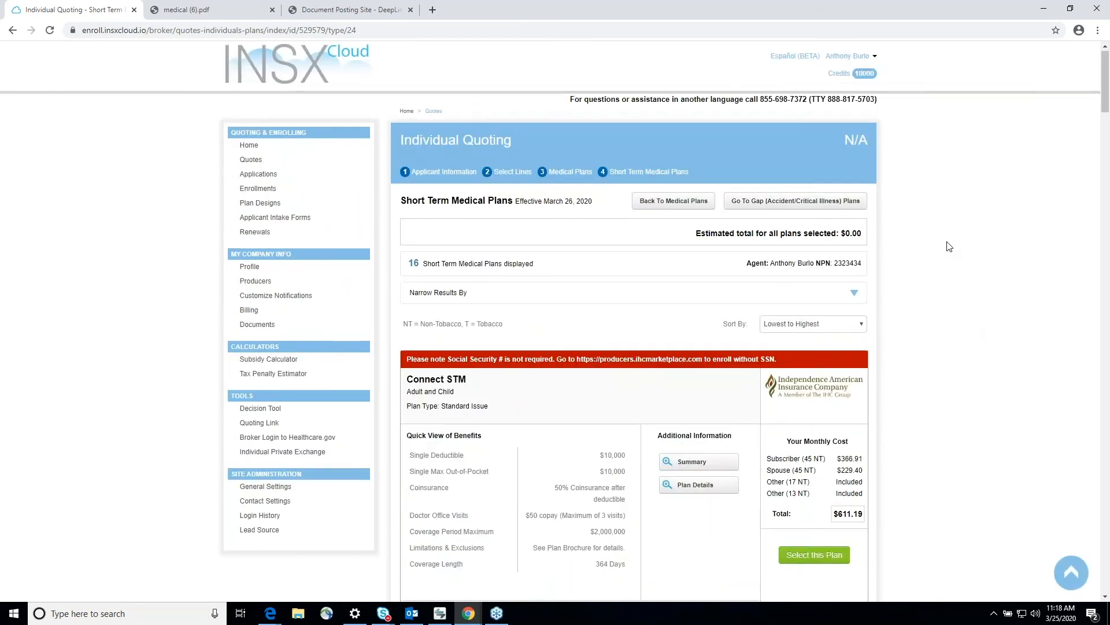
key("alt+Left")
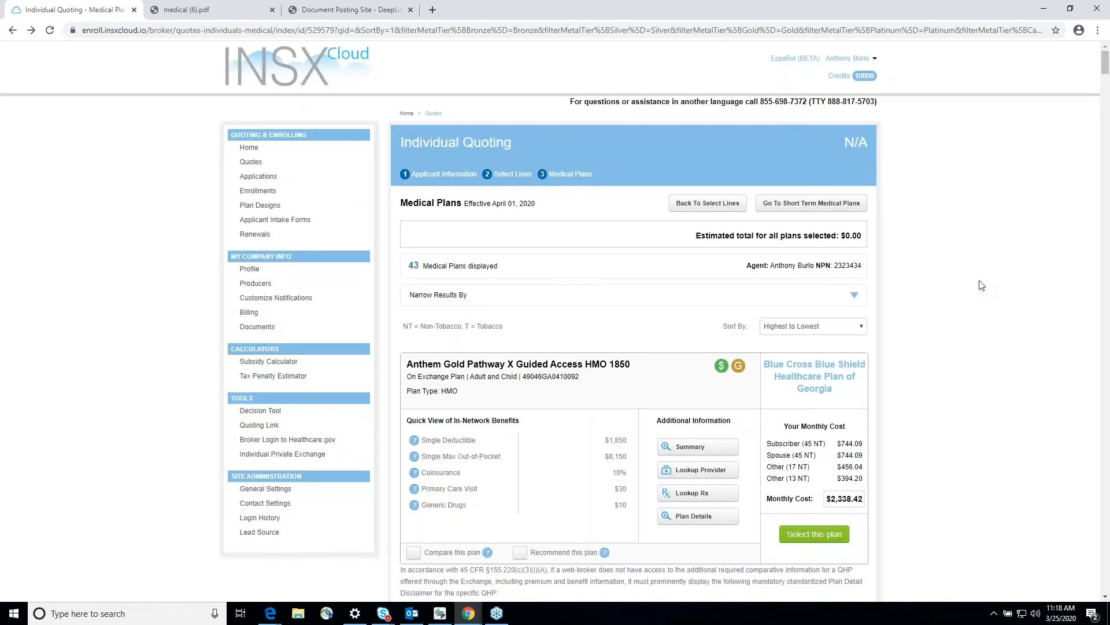
Select the KP GA Signature Silver 3200/20% HSA medical plan for all four family members and save the choice.
scroll(981, 285, "down", 3)
scroll(964, 289, "down", 9)
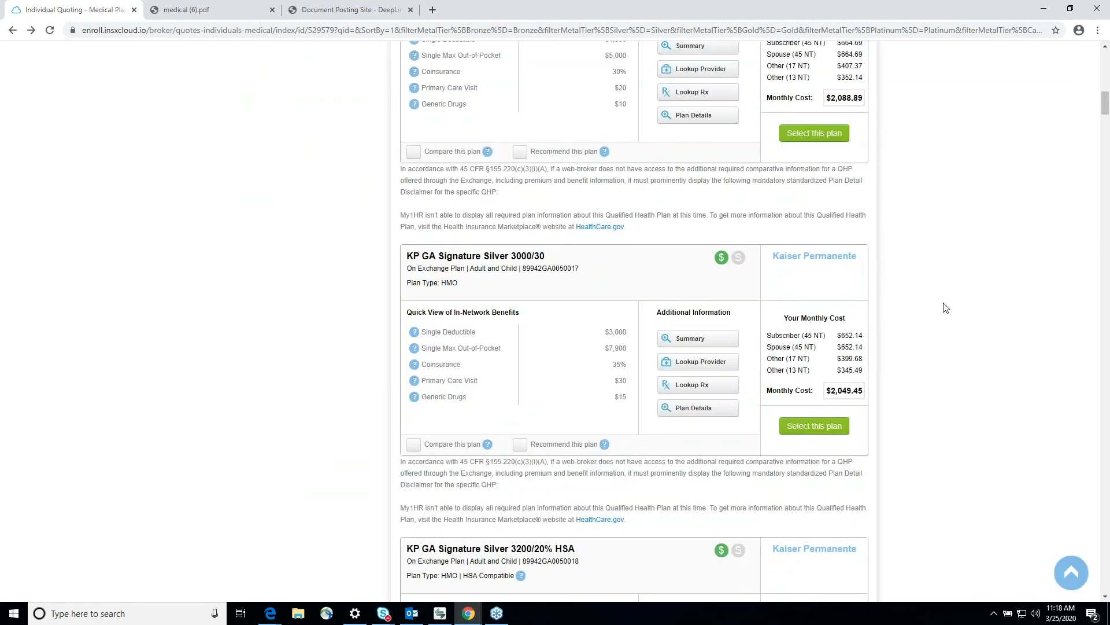
scroll(677, 502, "down", 4)
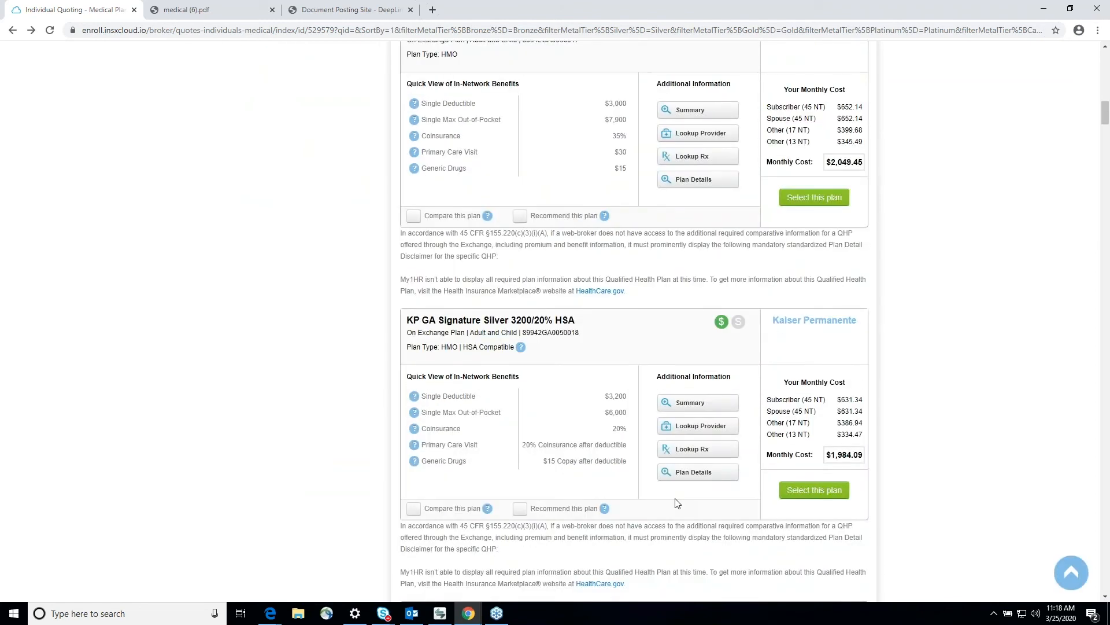
scroll(1003, 311, "down", 1)
scroll(1002, 310, "down", 2)
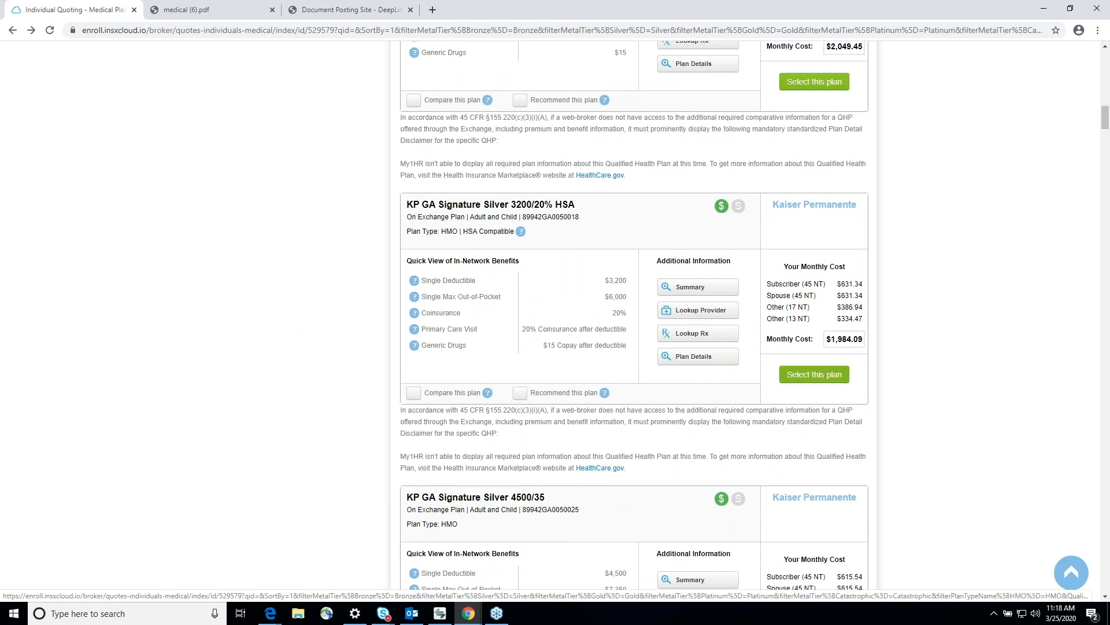
left_click(814, 374)
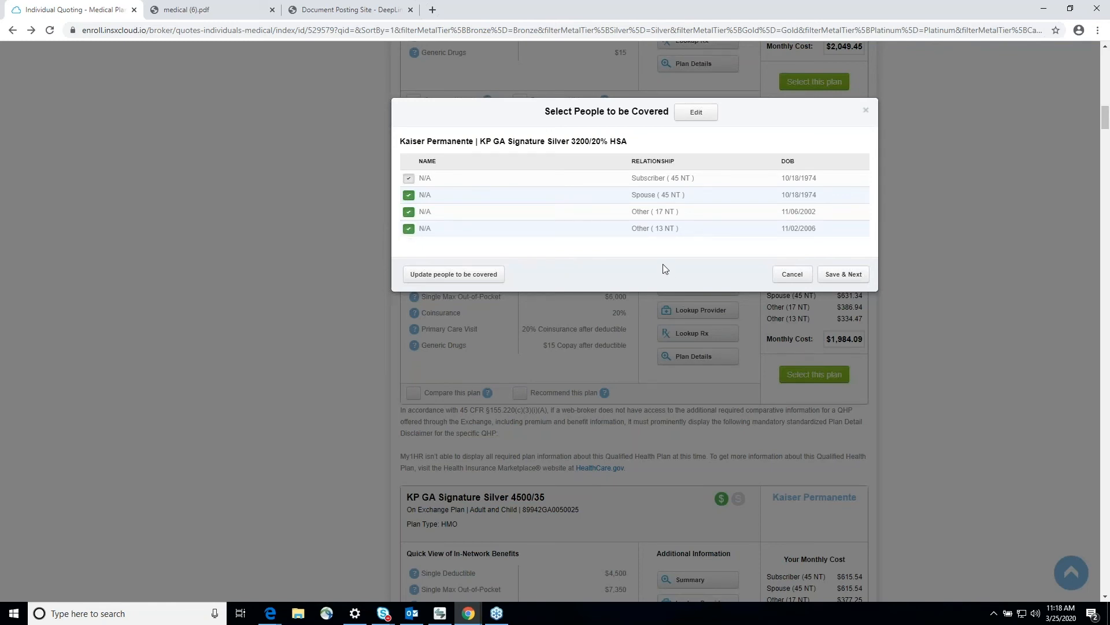
left_click(845, 277)
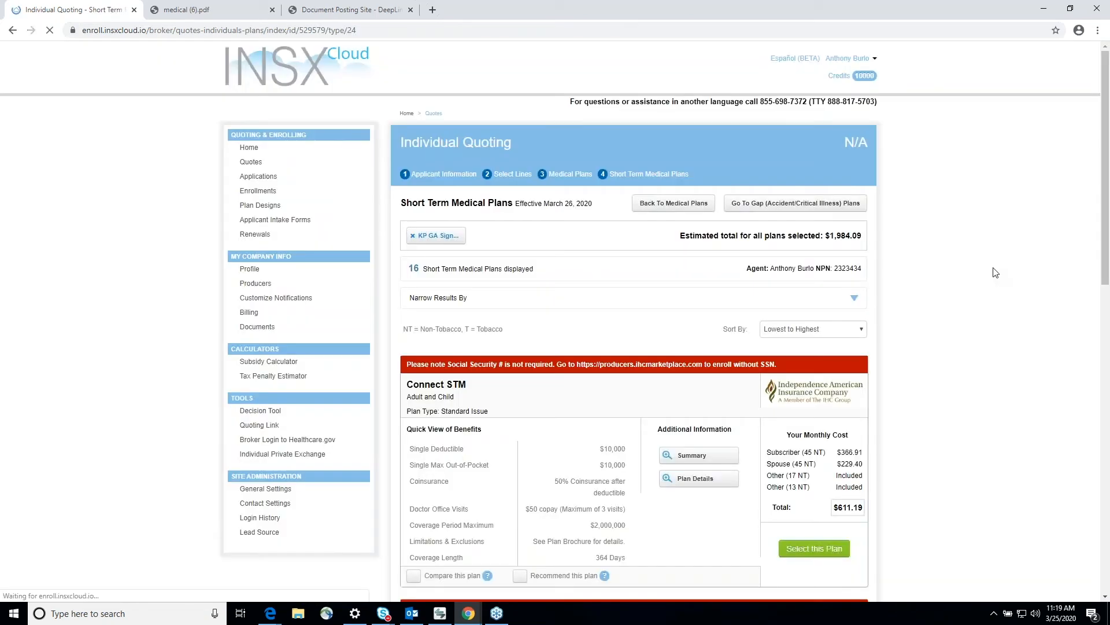
Skip the Short Term Medical plans and proceed to the Gap (Accident/Critical Illness) plans.
scroll(995, 272, "down", 2)
scroll(983, 260, "up", 2)
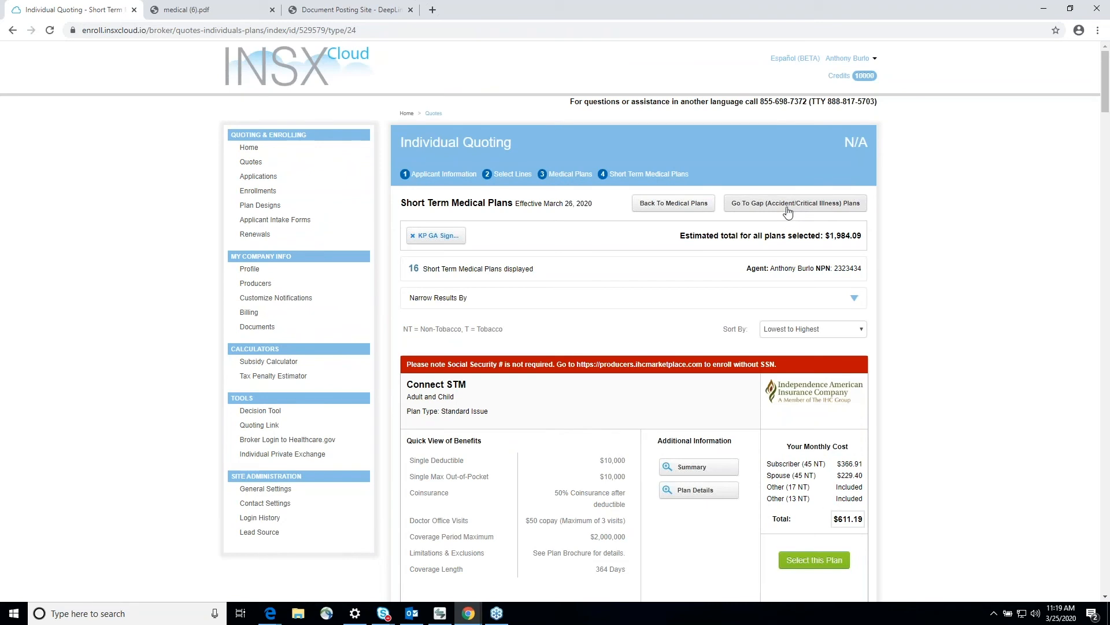
left_click(787, 207)
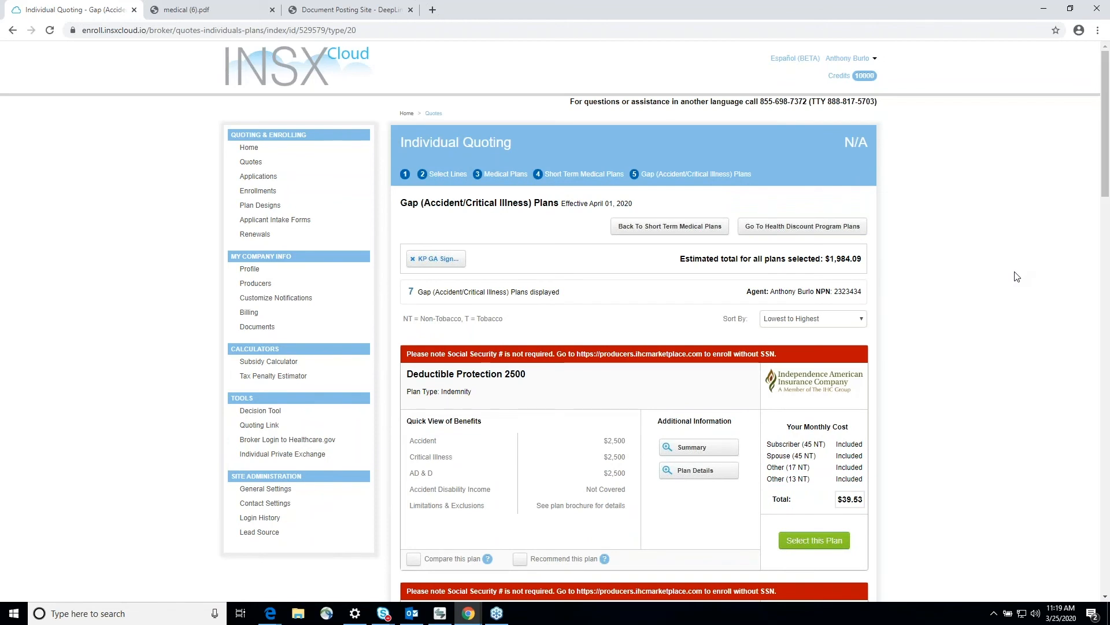
Look over the Gap plans, select Deductible Protection 2500 for the whole family and save the choice.
scroll(1017, 276, "down", 2)
scroll(1014, 275, "down", 2)
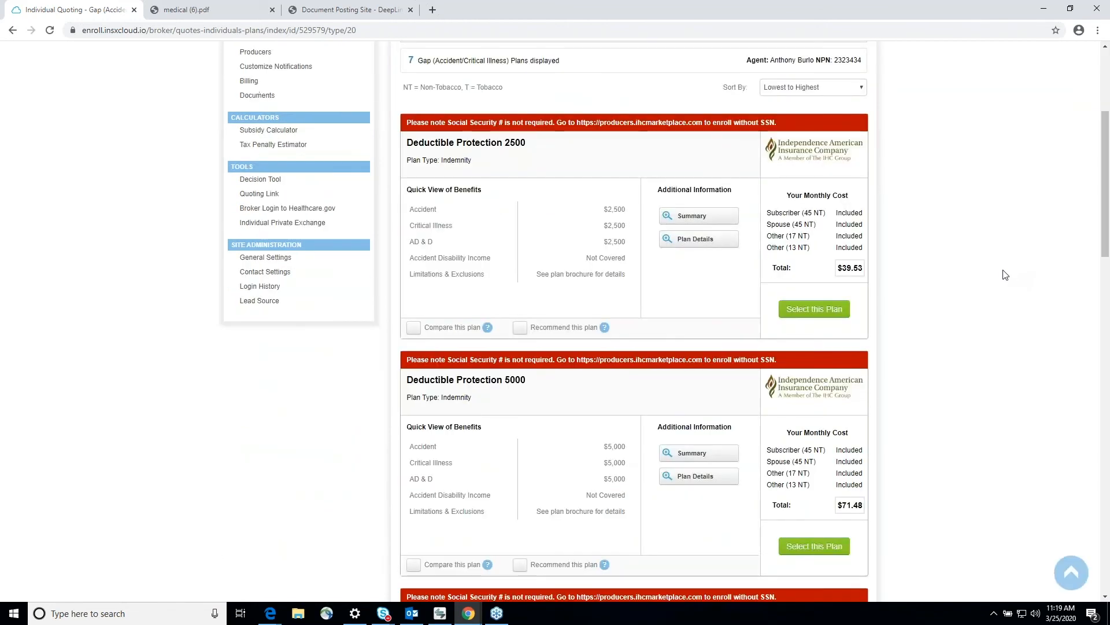
scroll(1004, 272, "down", 3)
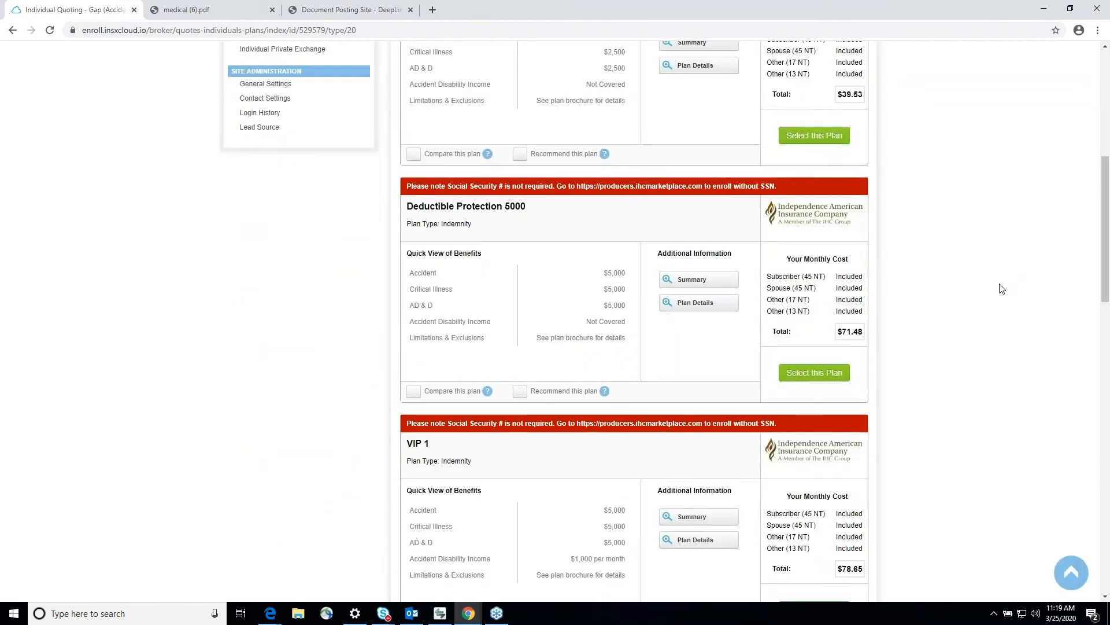
scroll(1002, 287, "up", 2)
scroll(1002, 284, "up", 1)
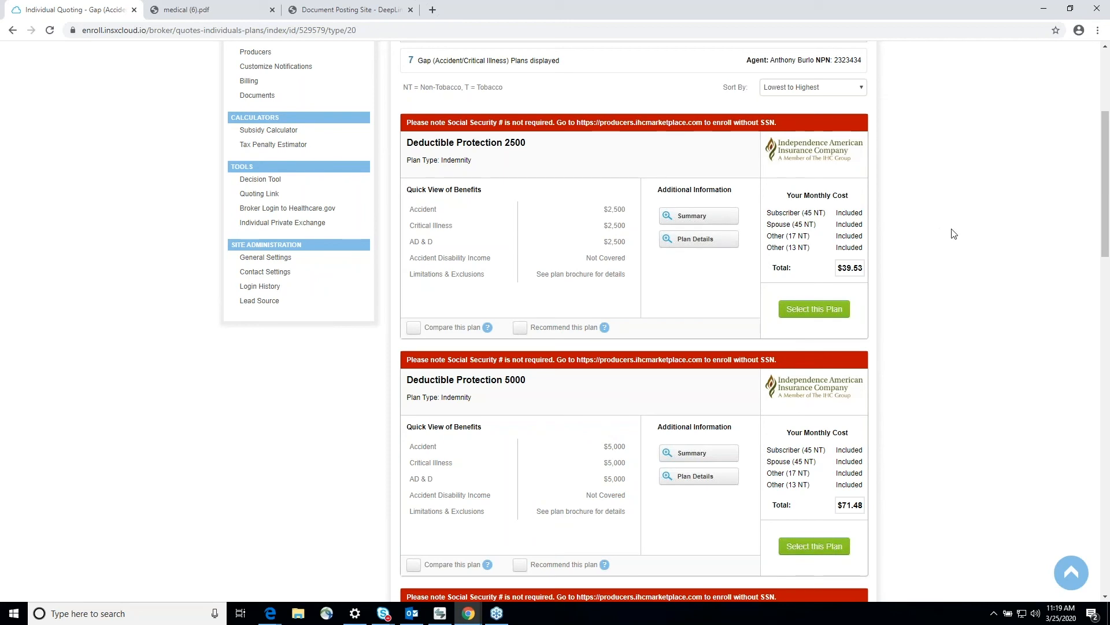
left_click(826, 311)
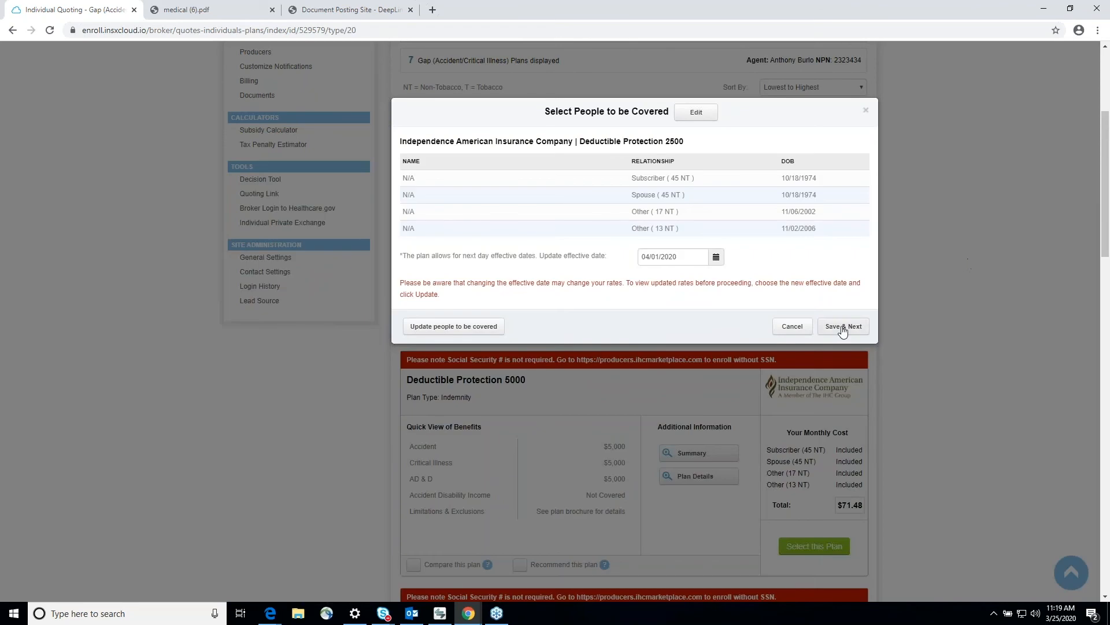
left_click(842, 327)
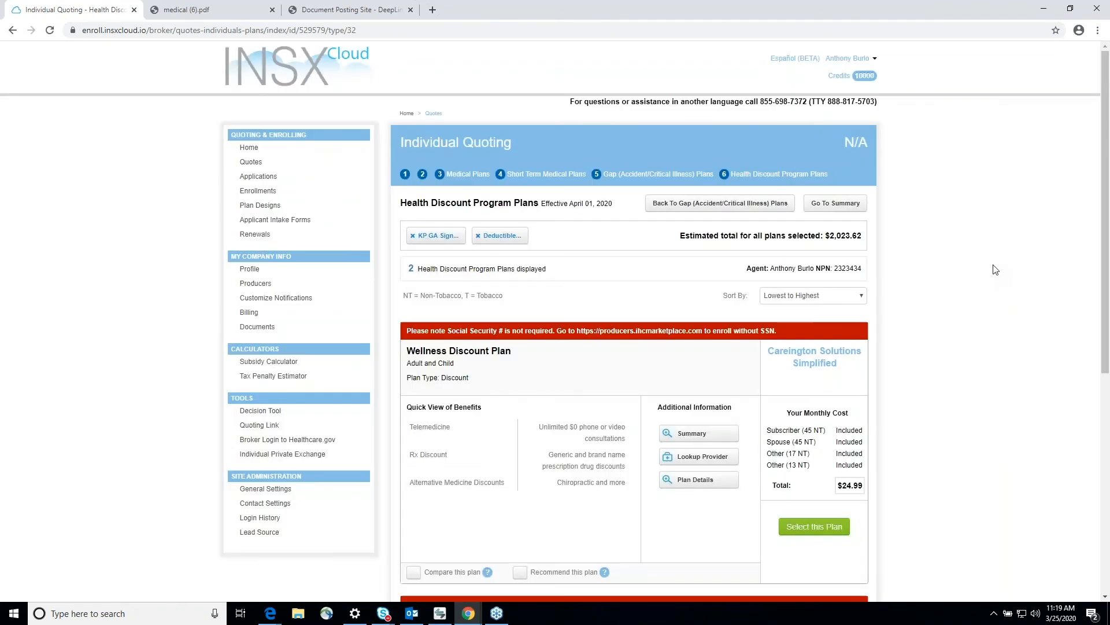
Look over the Health Discount Program plans and proceed to the quote summary without selecting one.
scroll(994, 270, "down", 3)
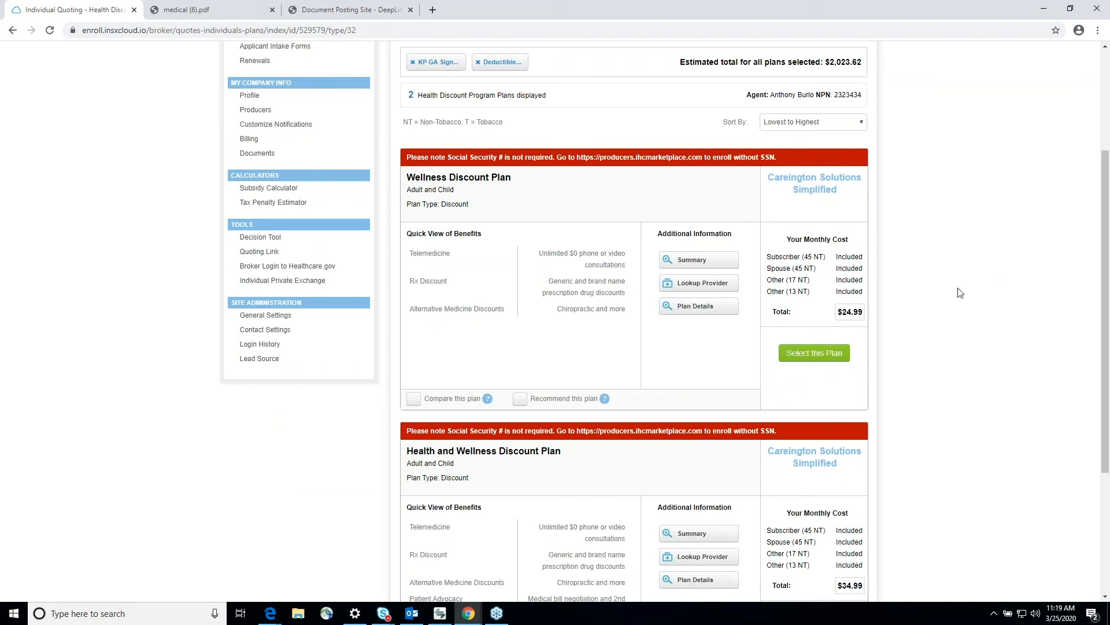
scroll(960, 291, "up", 1)
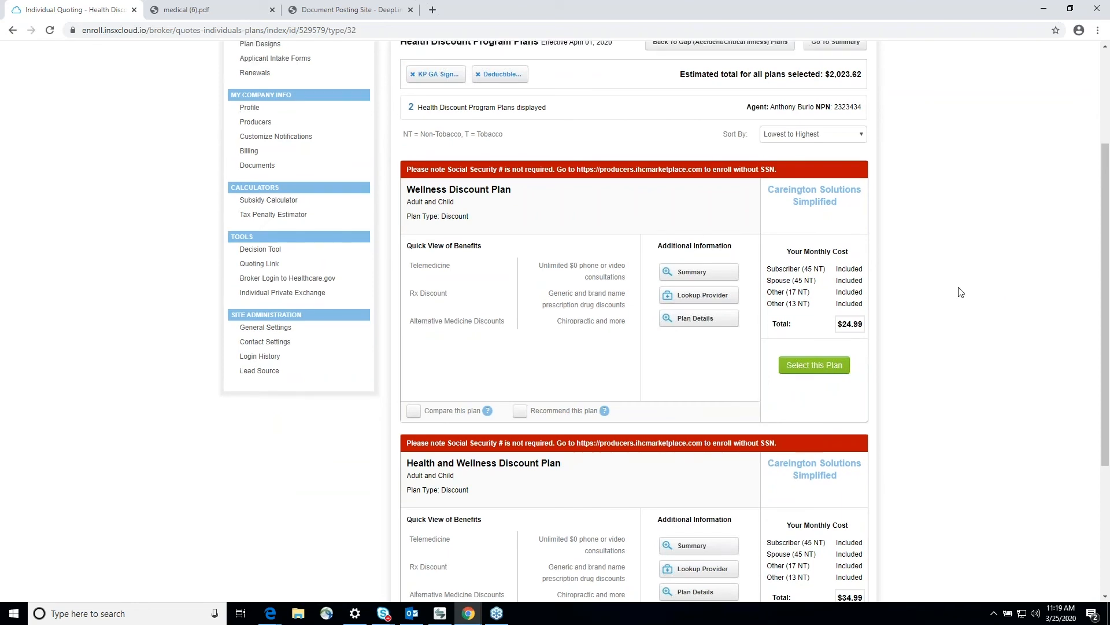
scroll(565, 355, "up", 2)
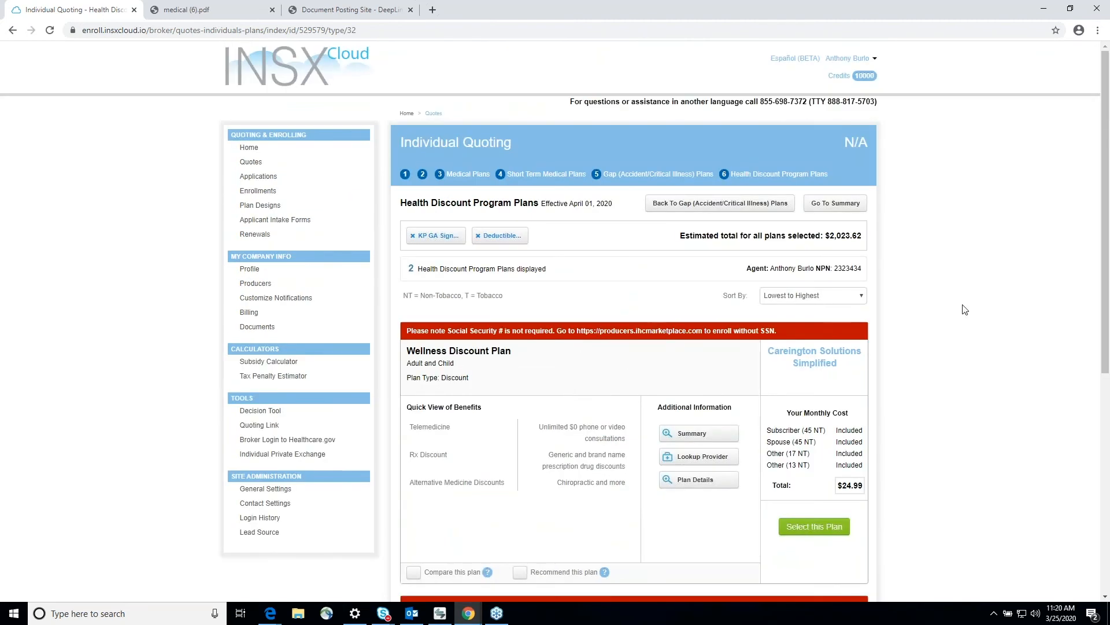
left_click(840, 207)
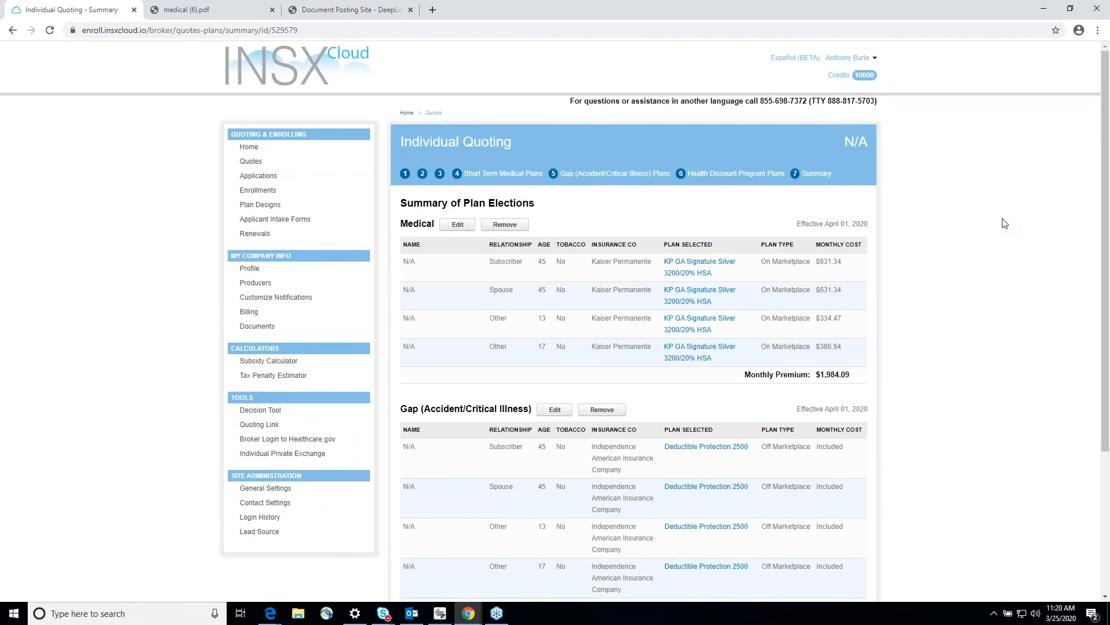
Examine the Summary of Plan Elections for the medical and Gap plans, their monthly premiums, the first month's total and the available follow-up actions.
scroll(1005, 223, "down", 3)
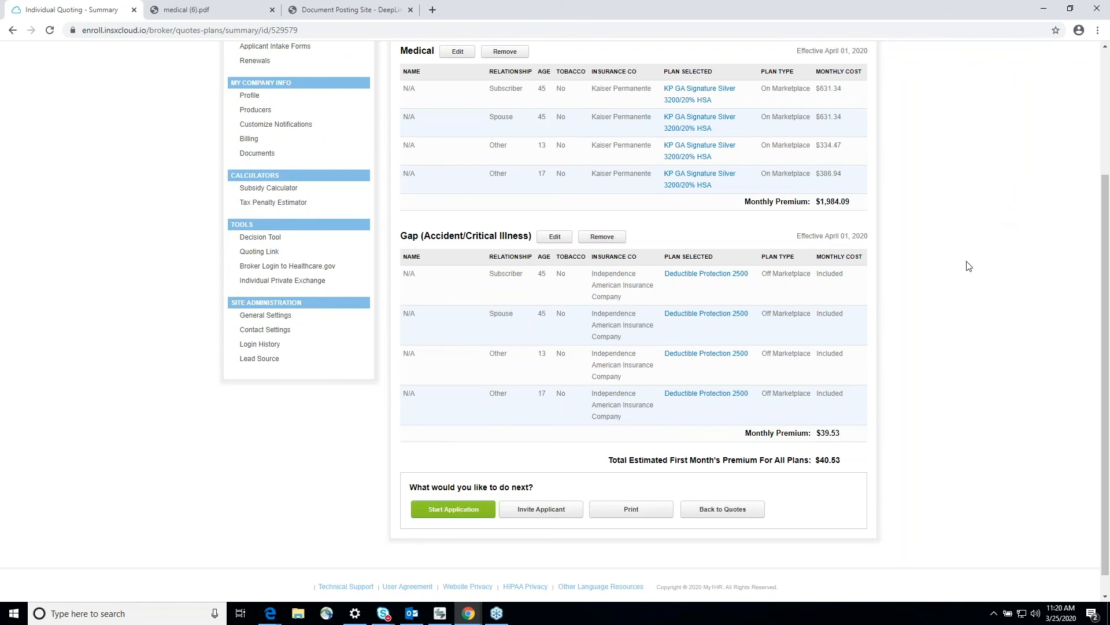
scroll(979, 263, "up", 1)
scroll(980, 263, "up", 1)
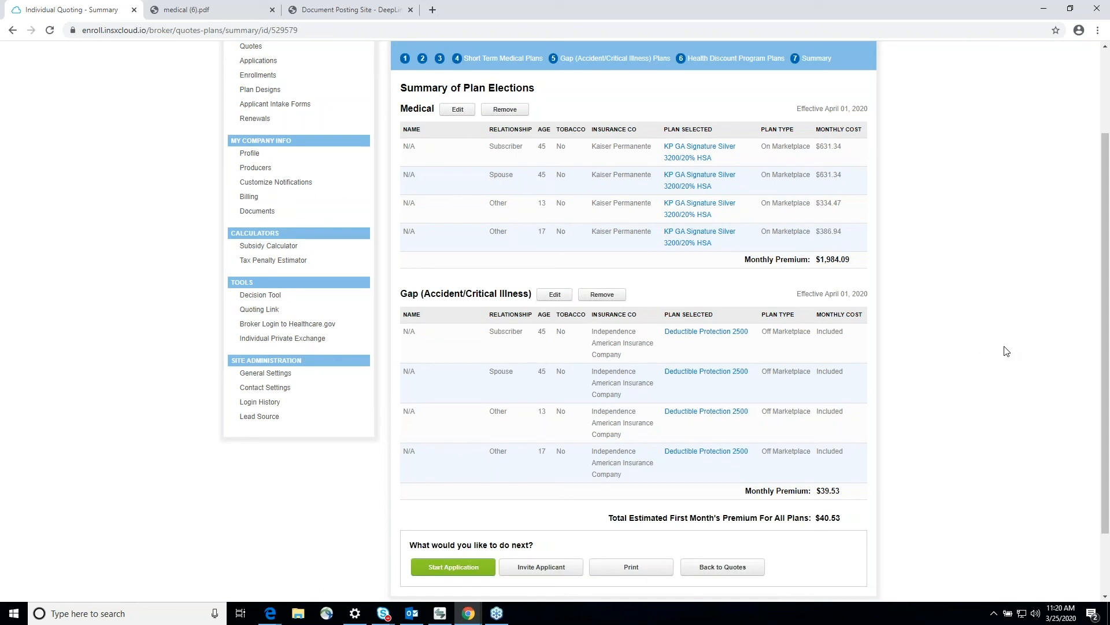
scroll(1006, 351, "up", 1)
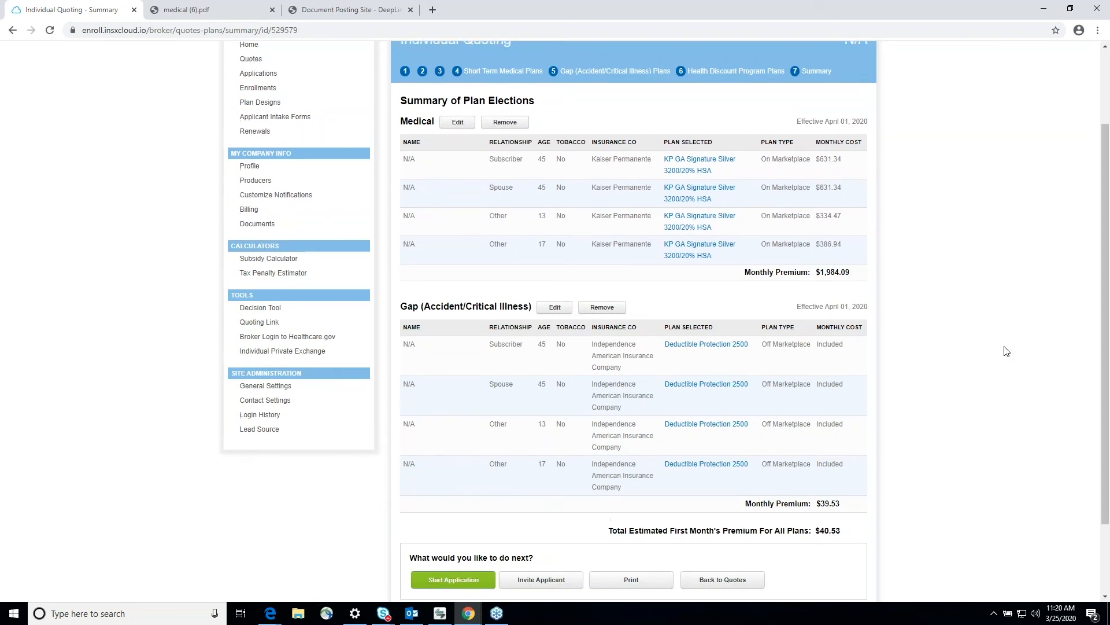
scroll(1007, 351, "down", 1)
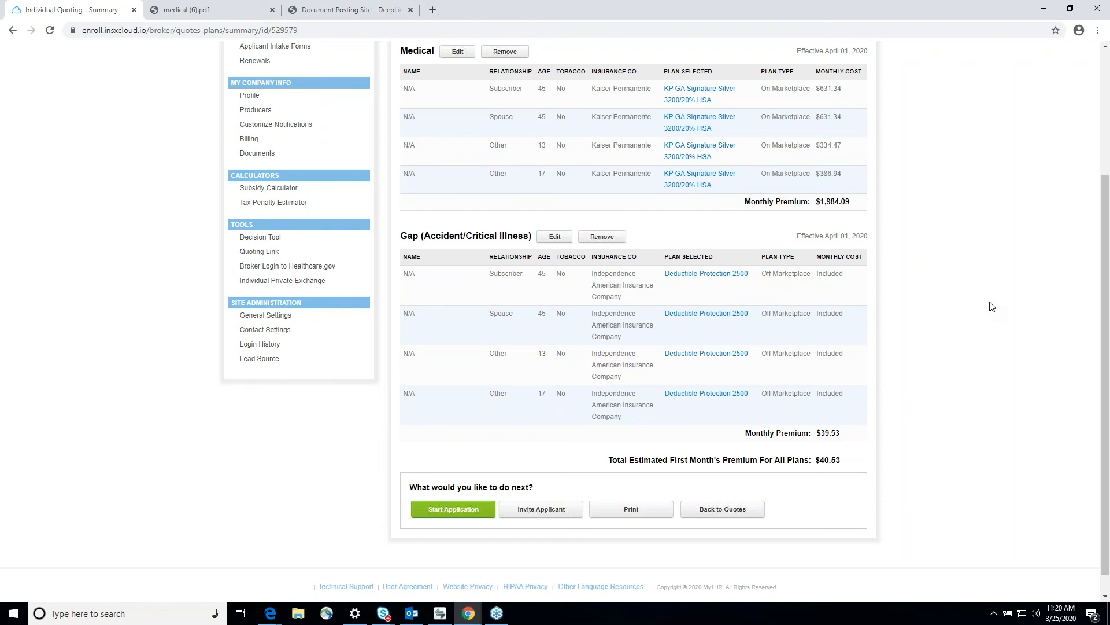
scroll(992, 307, "up", 1)
scroll(992, 306, "up", 2)
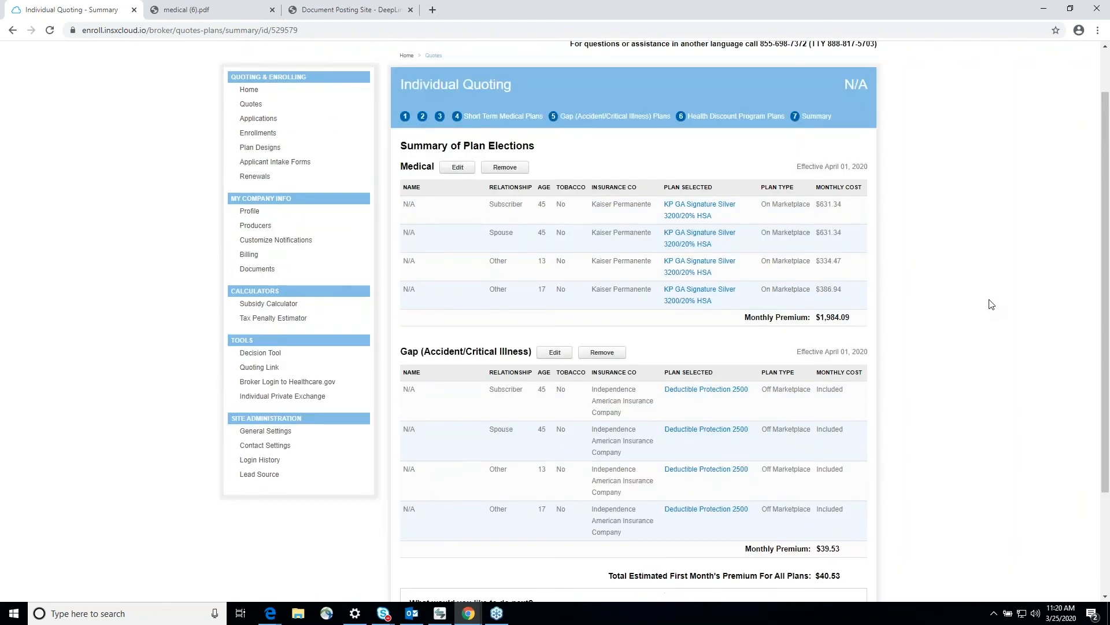
scroll(992, 304, "down", 2)
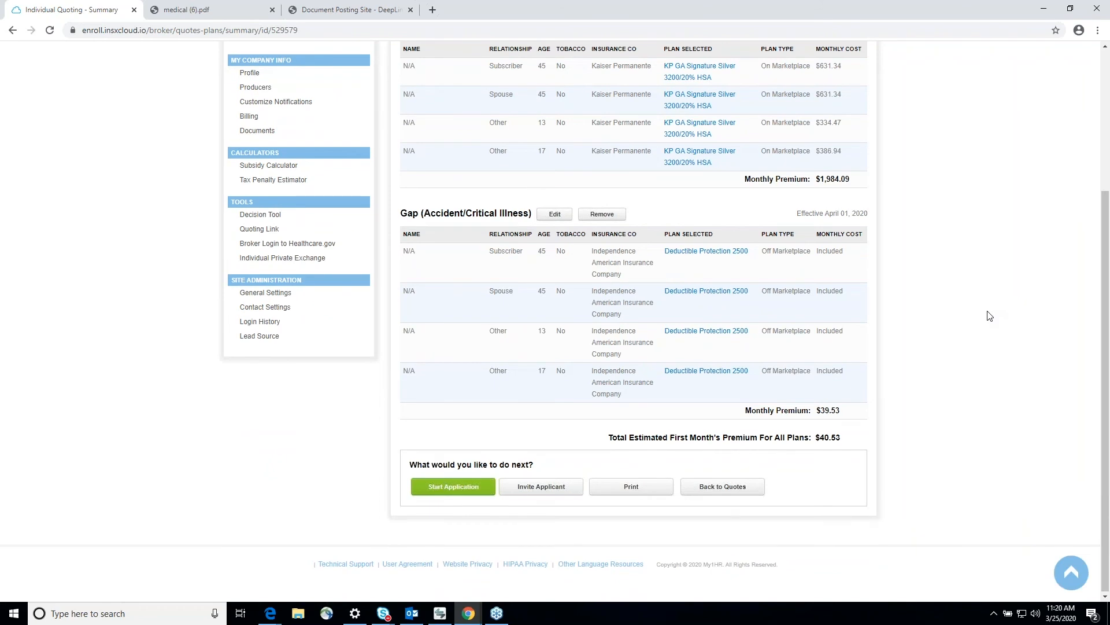
scroll(991, 315, "up", 2)
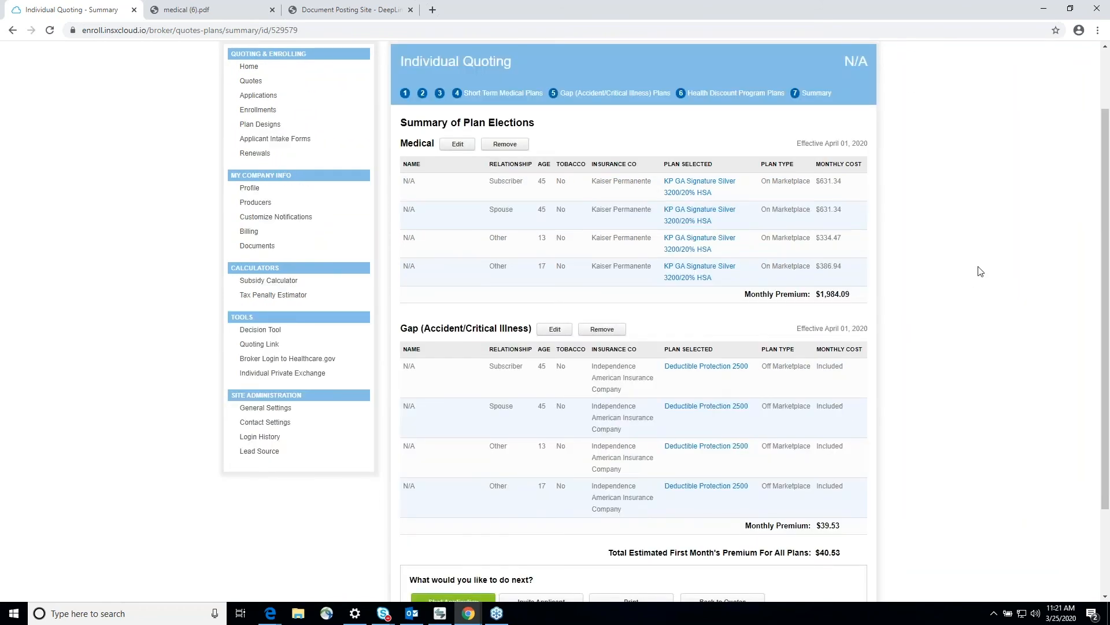
scroll(981, 272, "down", 1)
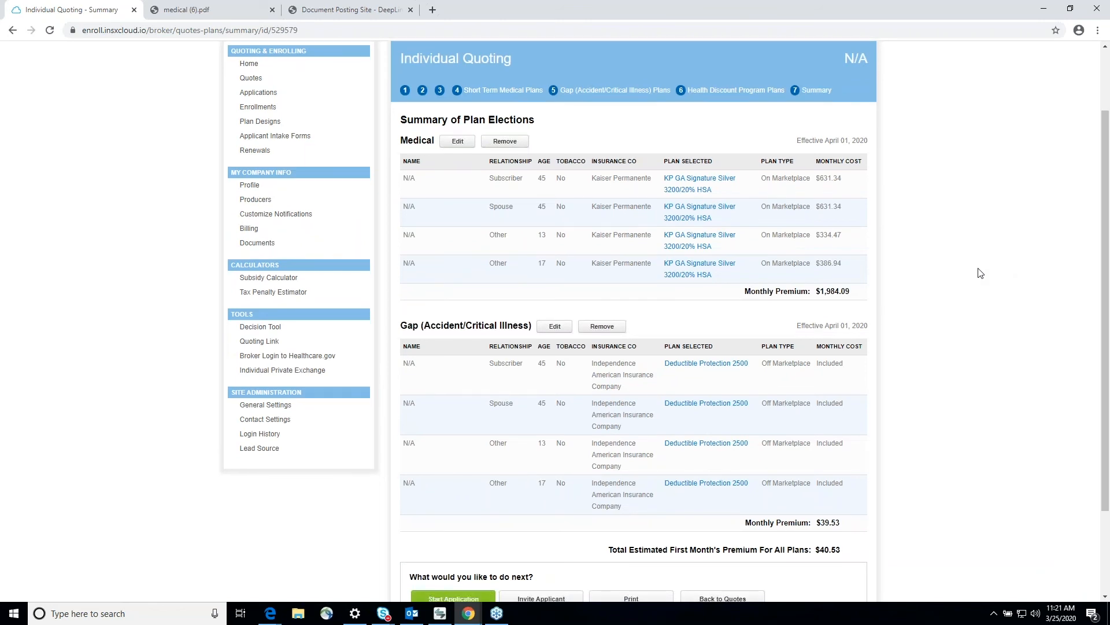
scroll(981, 272, "down", 2)
scroll(659, 449, "up", 1)
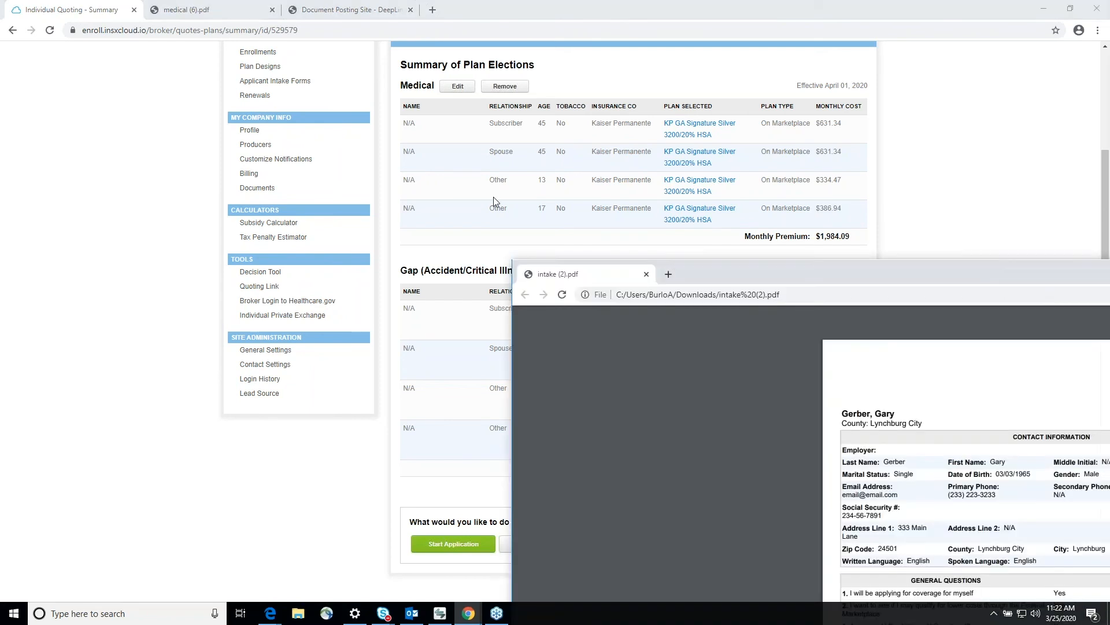
Bring intake (2).pdf into the quote's browser window, review the applicant's intake answers, and return to the plan election summary.
left_click_drag(572, 264, 208, 12)
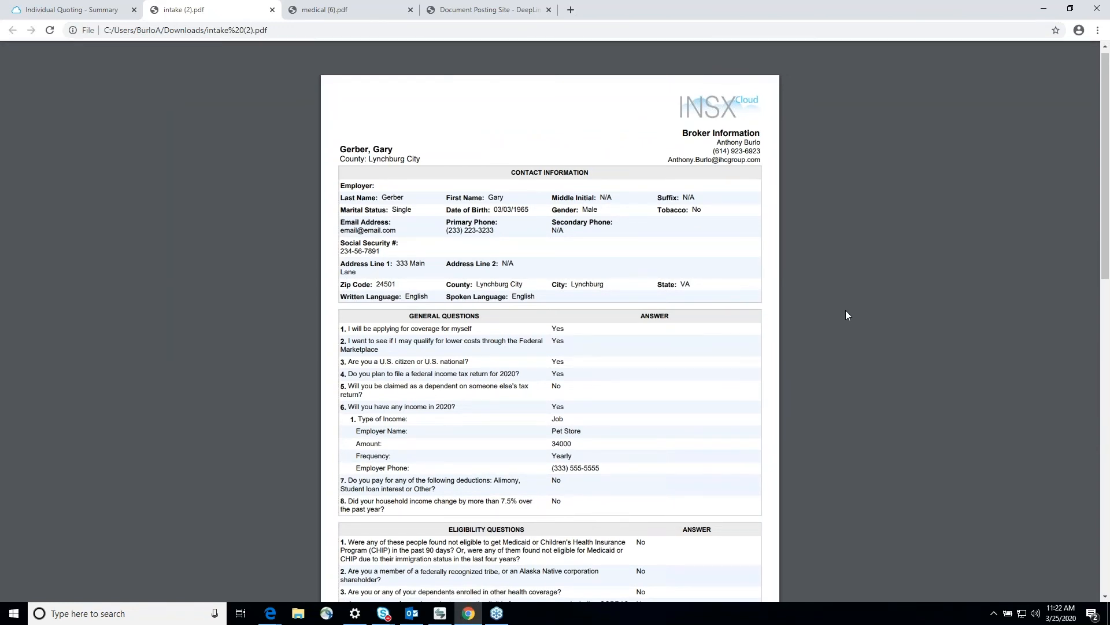
scroll(846, 311, "down", 1)
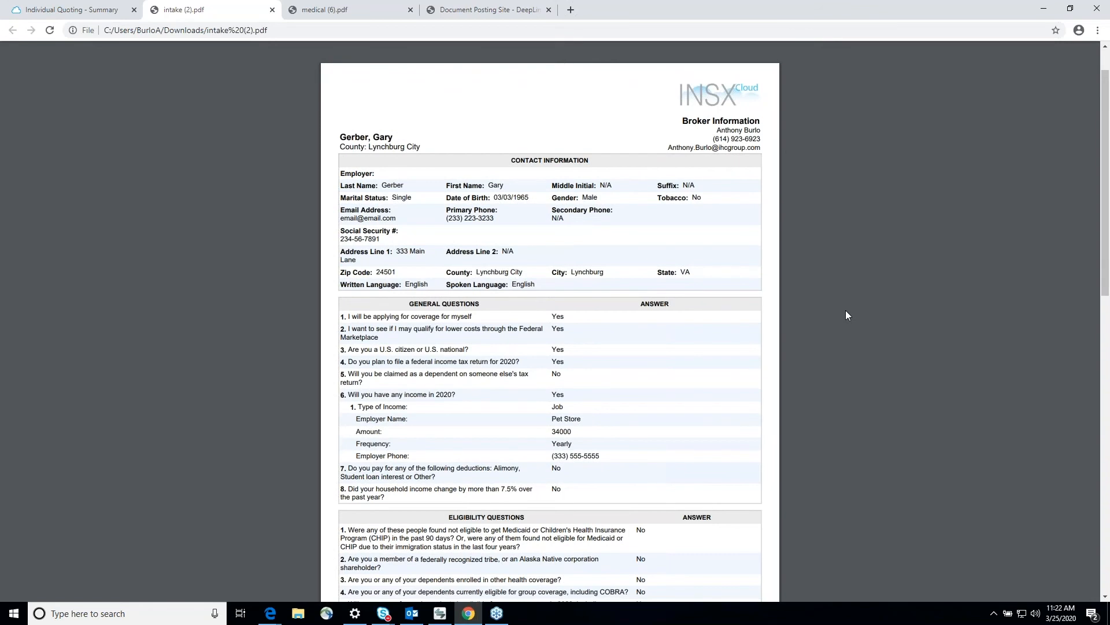
scroll(846, 315, "down", 3)
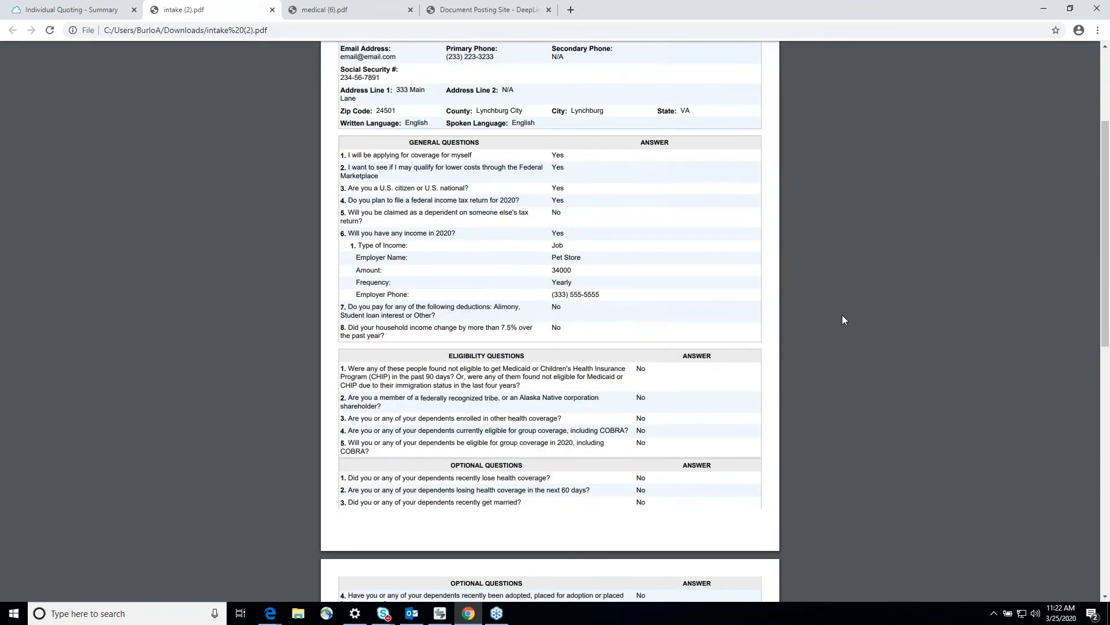
scroll(843, 320, "down", 2)
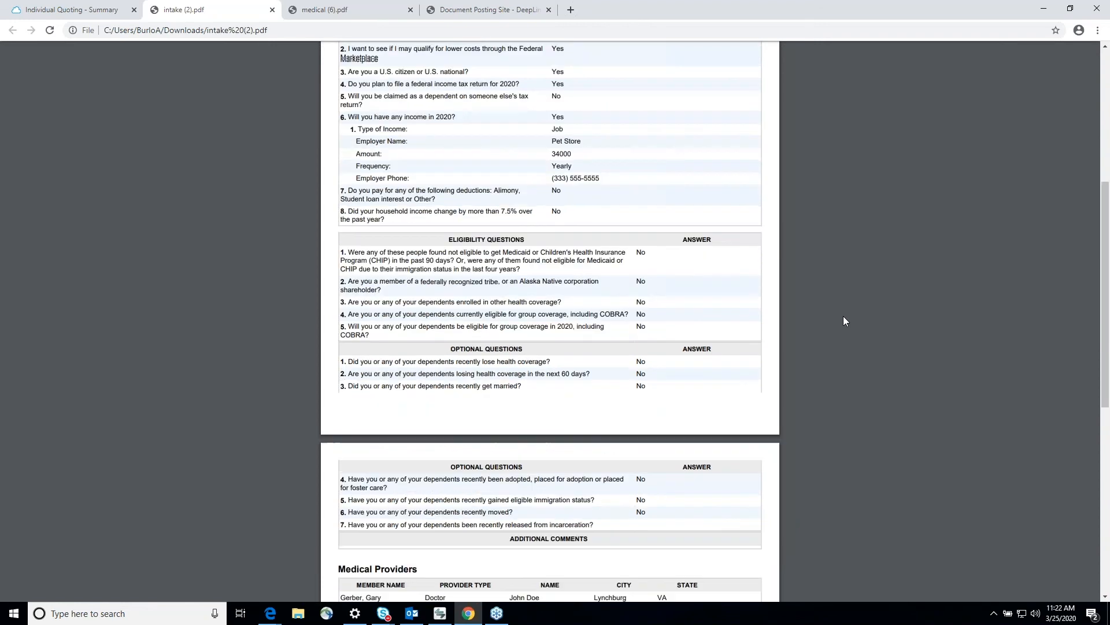
scroll(844, 317, "down", 2)
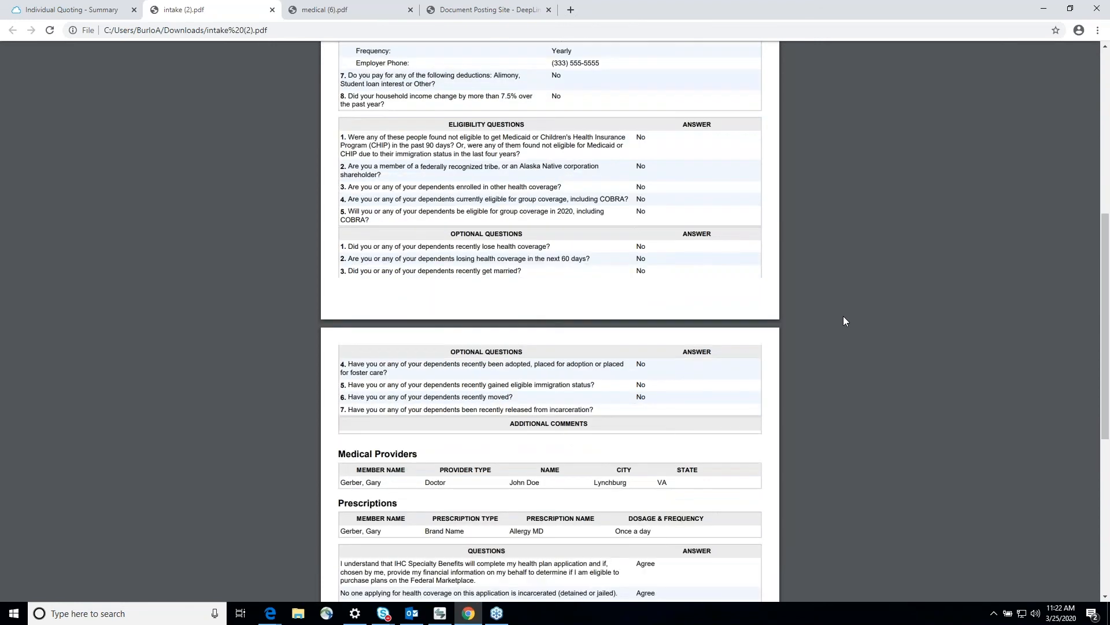
scroll(844, 318, "up", 4)
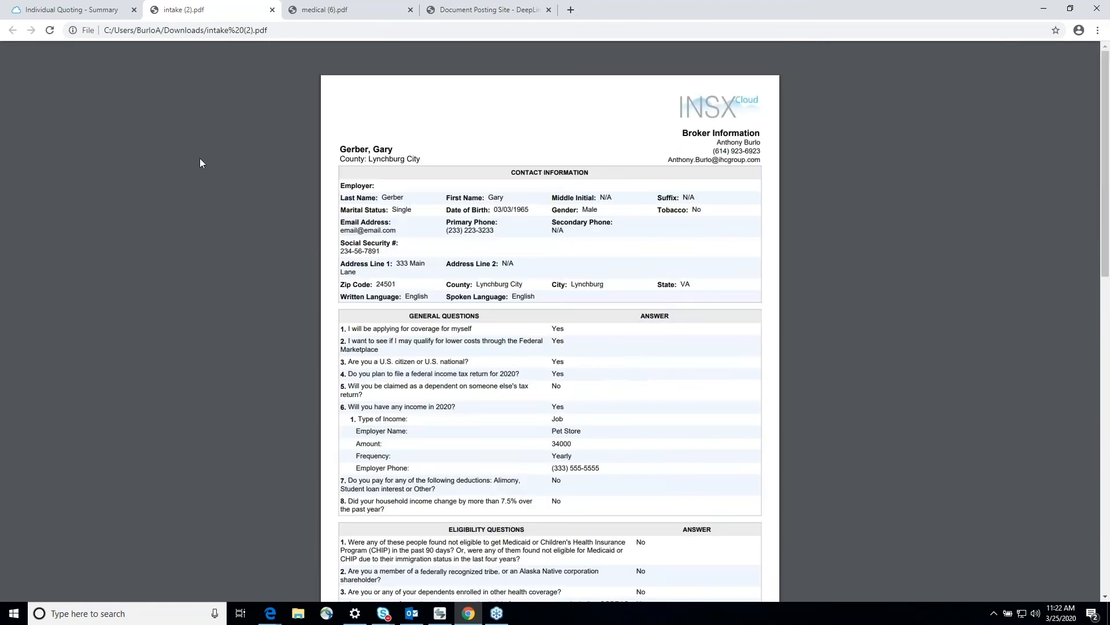
left_click(107, 12)
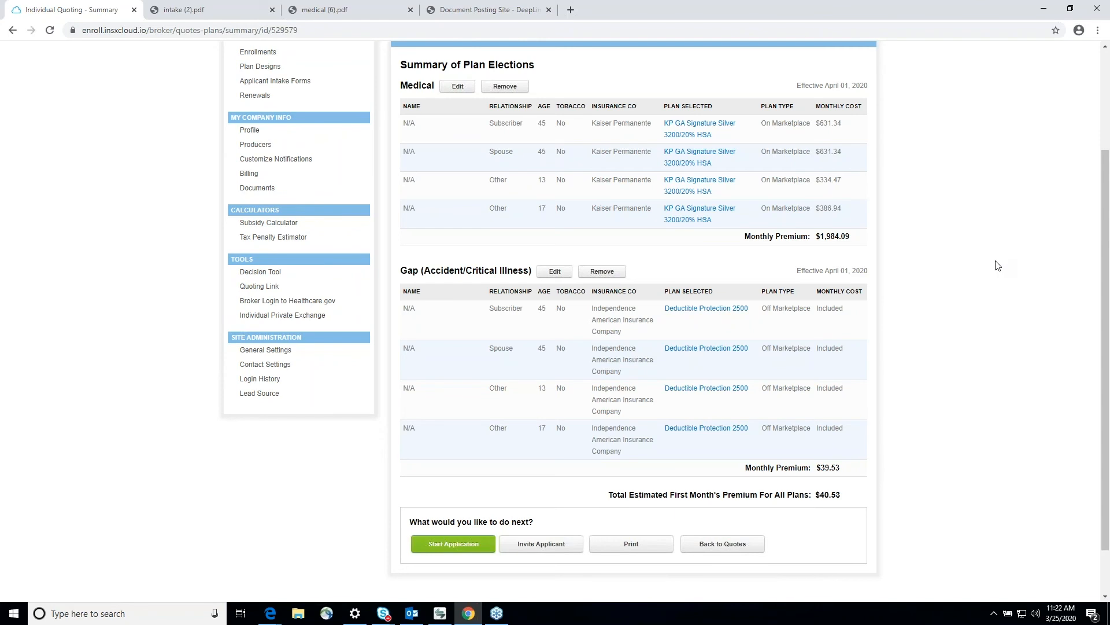
scroll(997, 265, "up", 3)
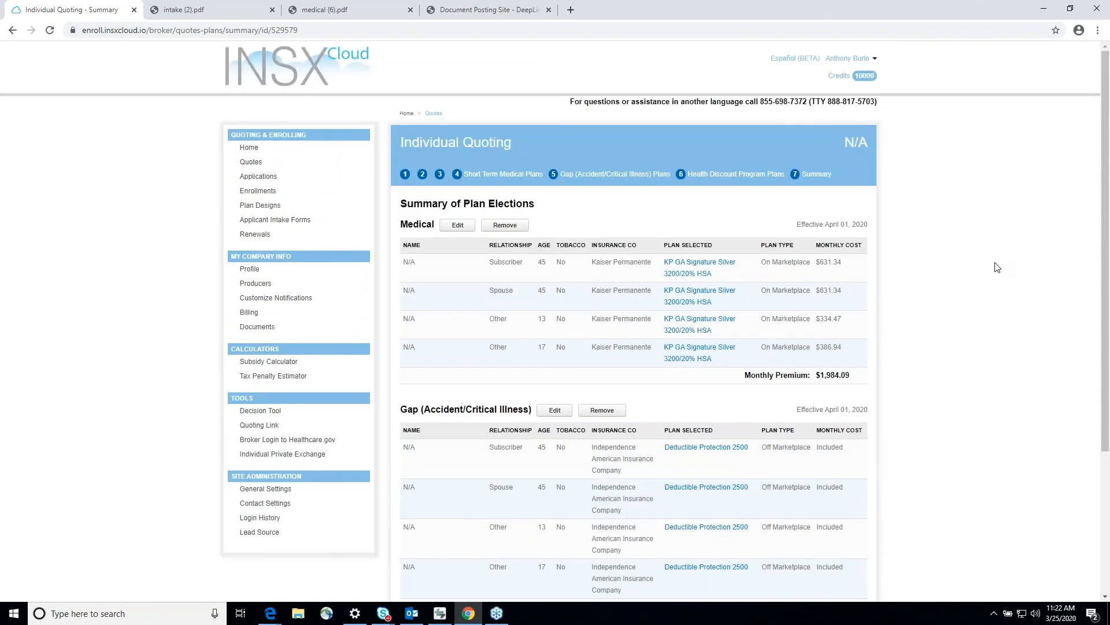
Re-examine the medical and Gap elections for each family member, comparing the plans' monthly premiums with the estimated first month's total.
scroll(998, 267, "down", 3)
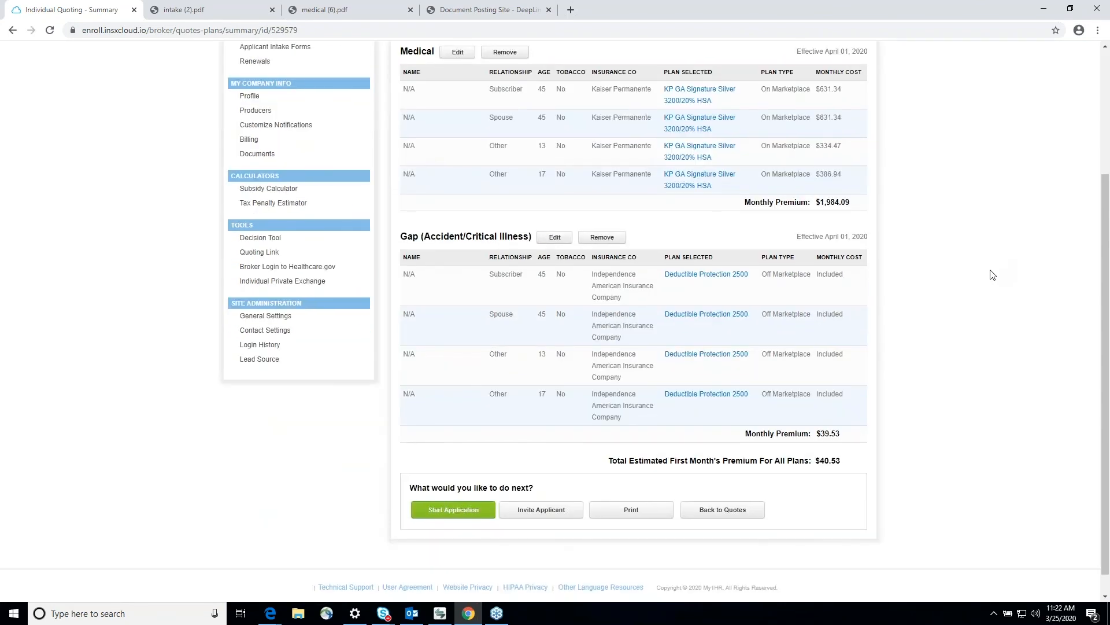
scroll(992, 275, "up", 2)
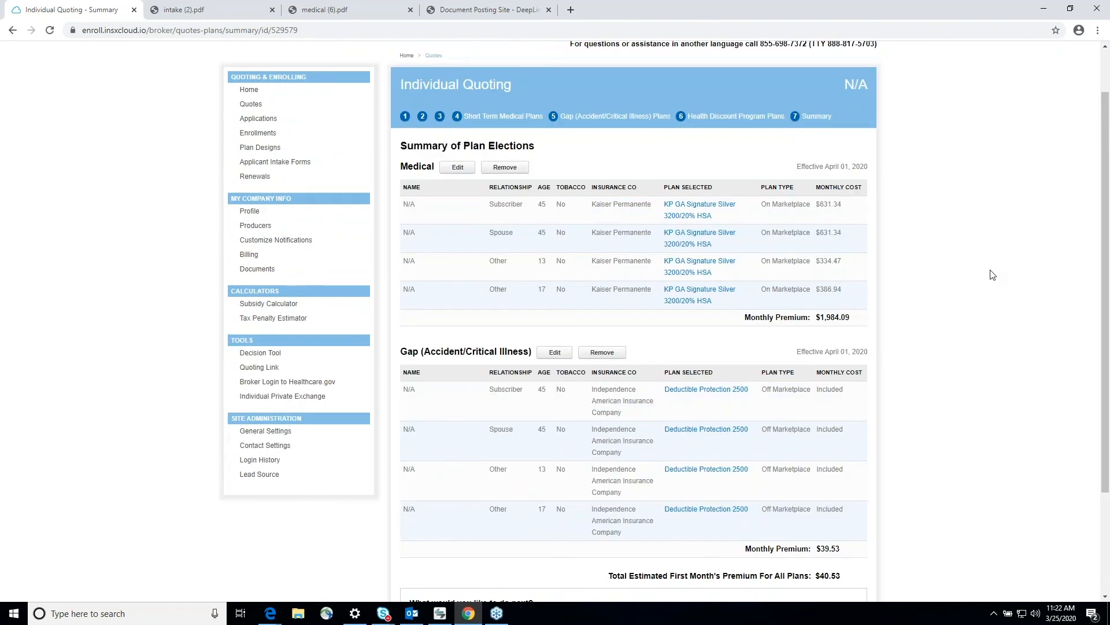
scroll(993, 275, "up", 1)
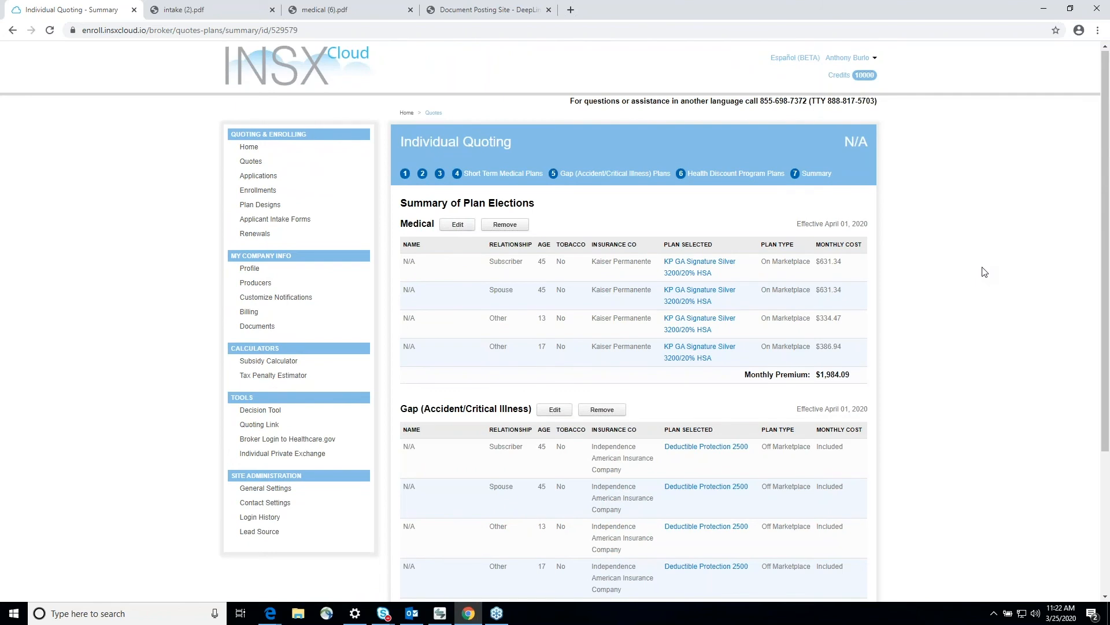
scroll(984, 272, "down", 2)
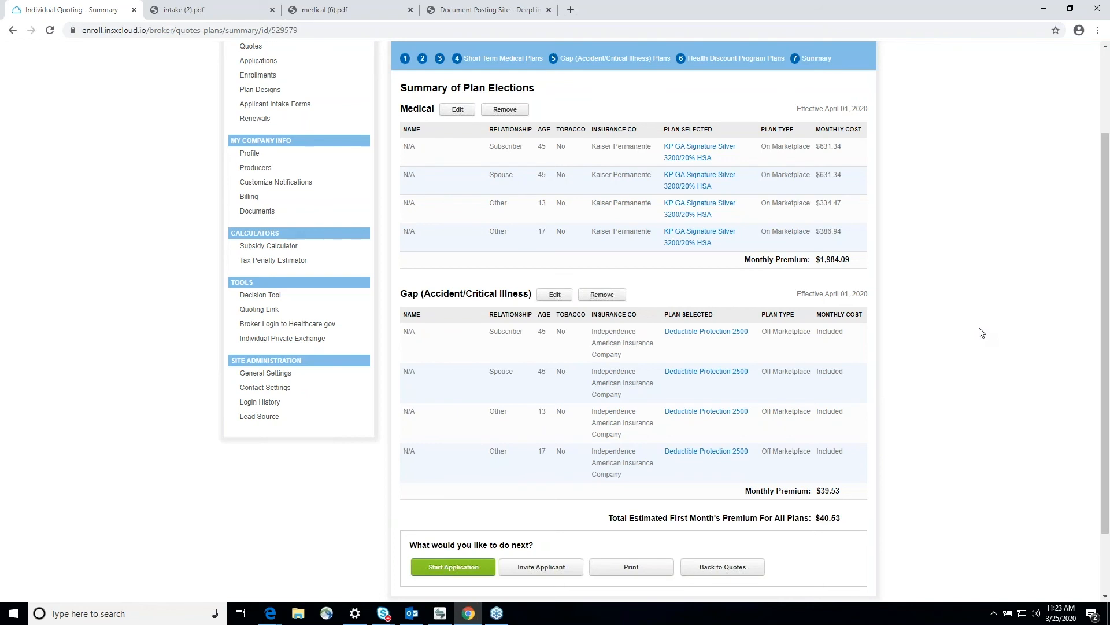
scroll(982, 332, "up", 1)
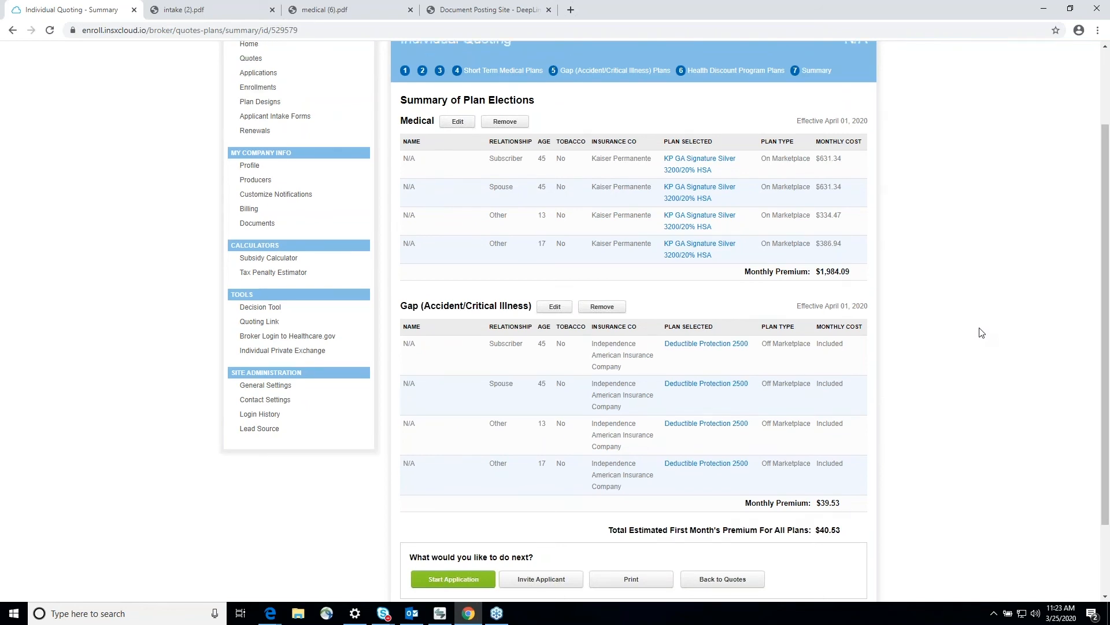
scroll(982, 333, "up", 1)
scroll(981, 331, "down", 2)
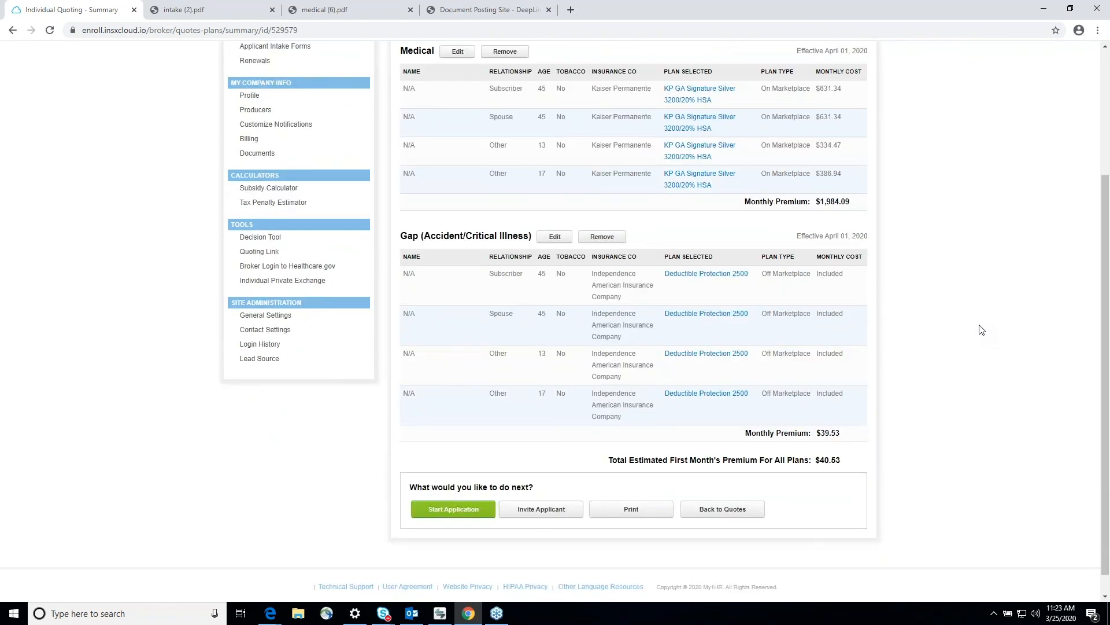
scroll(981, 330, "up", 3)
scroll(981, 330, "down", 1)
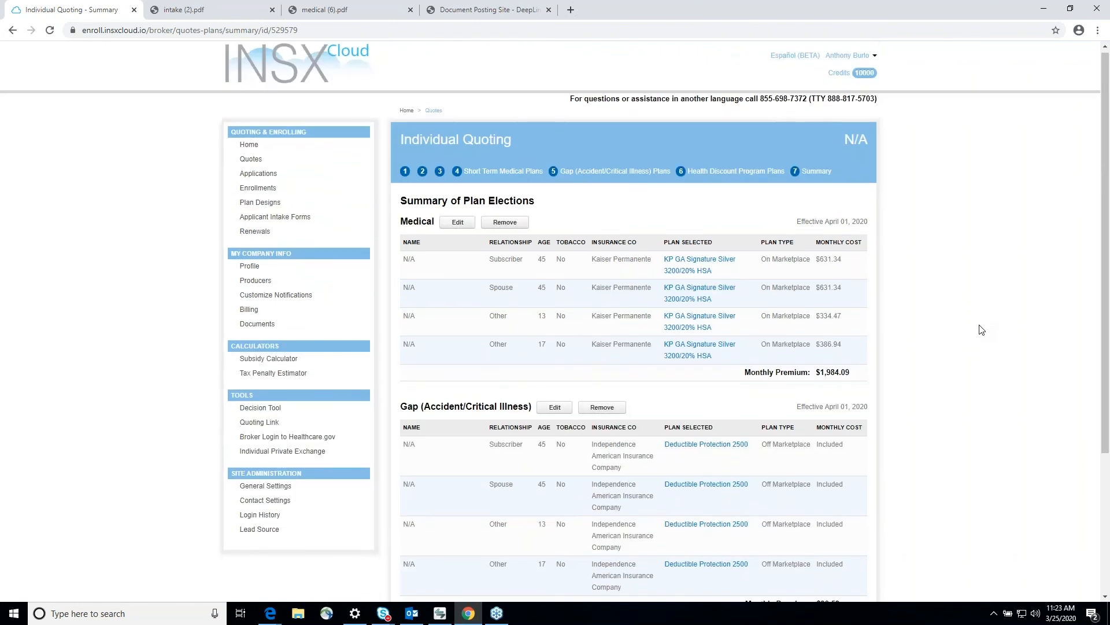
scroll(981, 330, "down", 2)
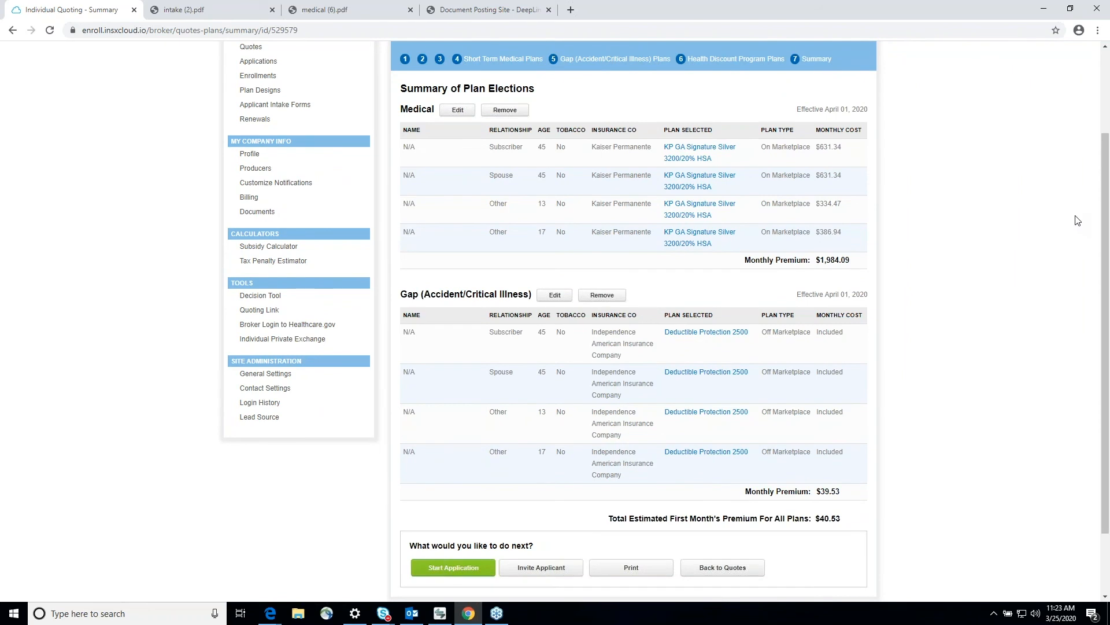
scroll(1077, 220, "up", 2)
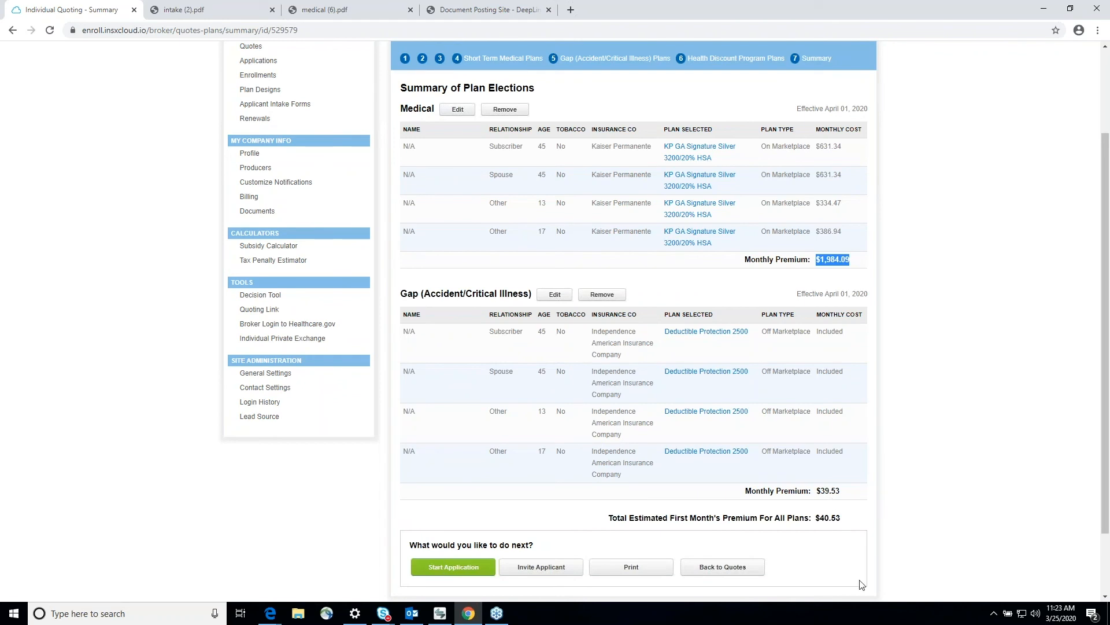
left_click(919, 373)
scroll(965, 349, "up", 1)
scroll(964, 348, "up", 1)
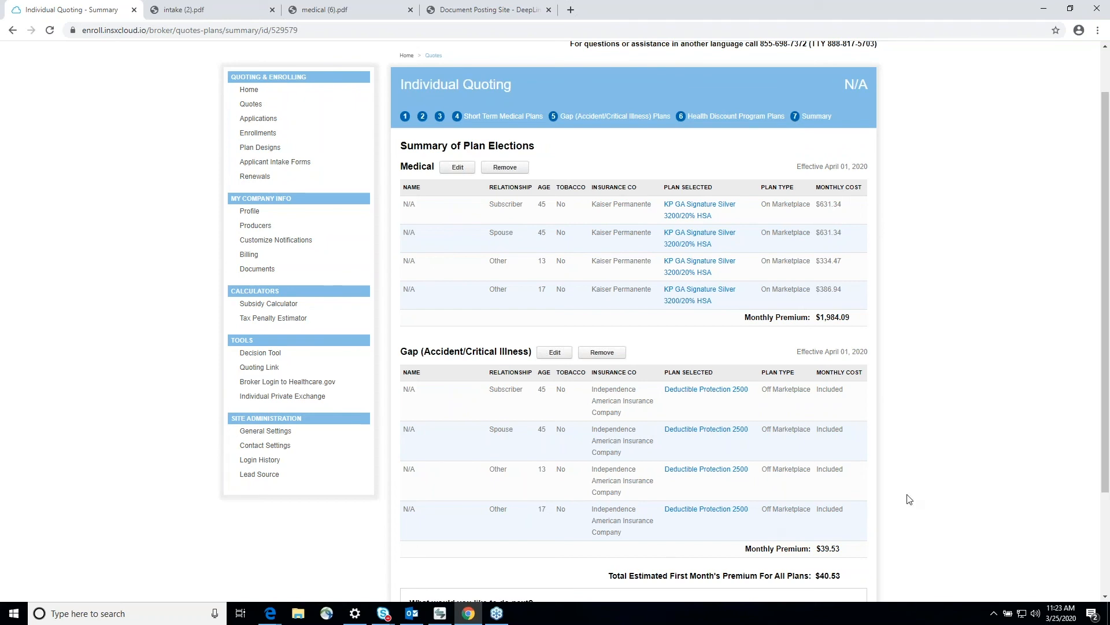
scroll(981, 433, "down", 1)
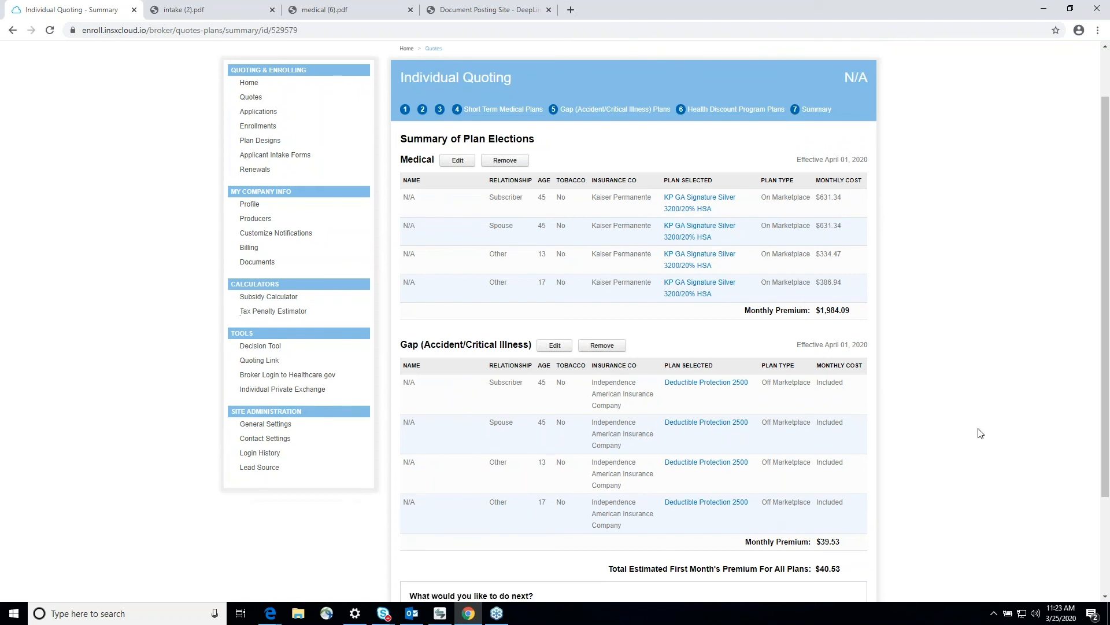
scroll(981, 433, "down", 1)
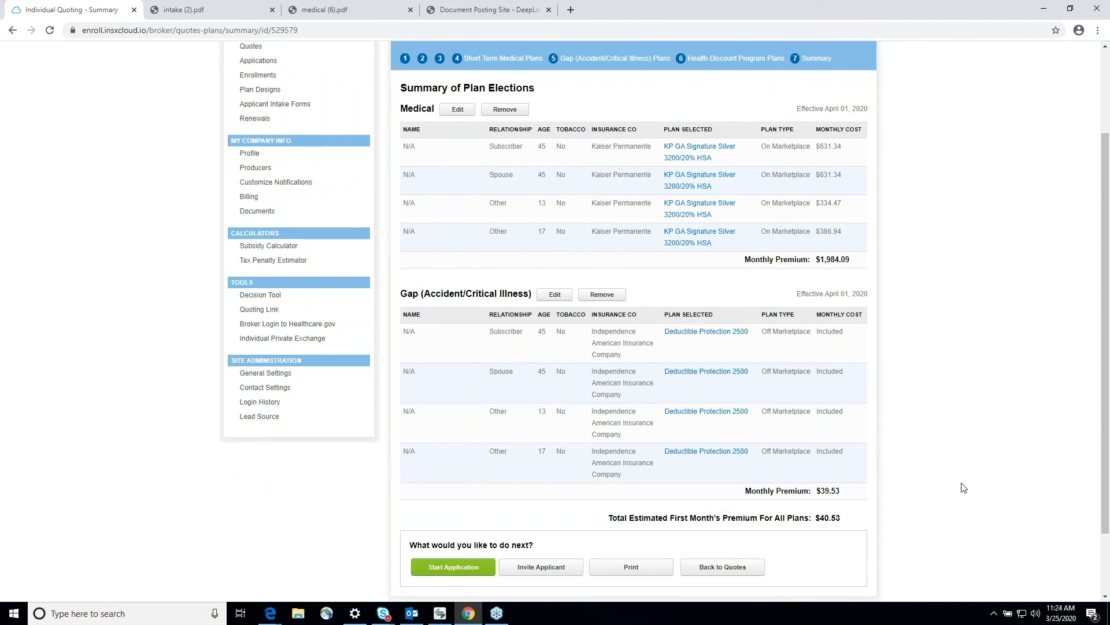
scroll(968, 483, "up", 1)
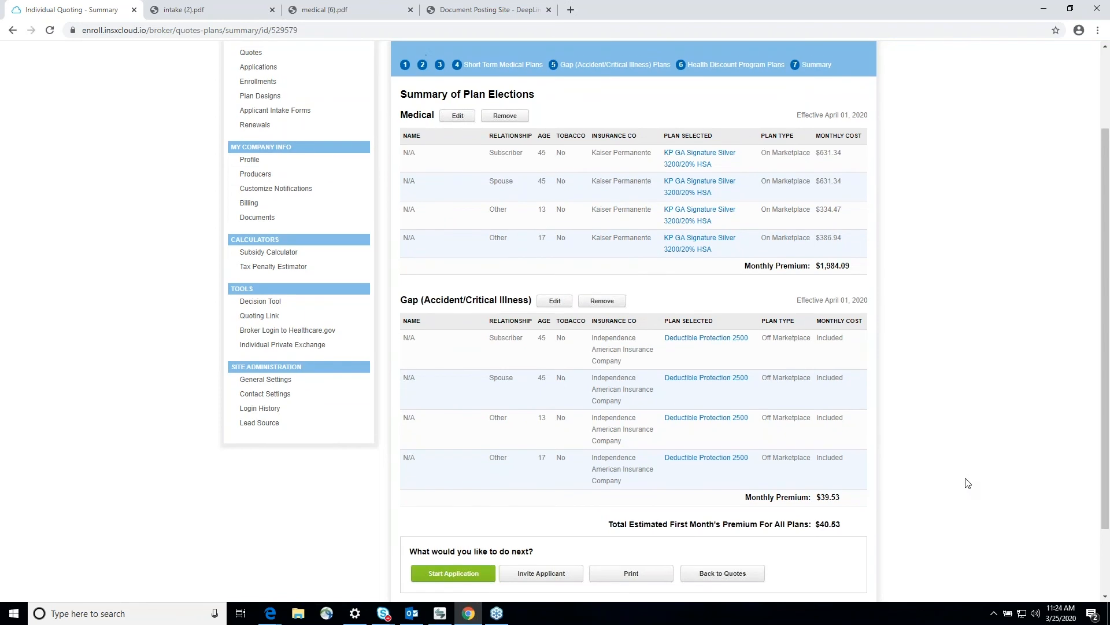
scroll(967, 483, "up", 2)
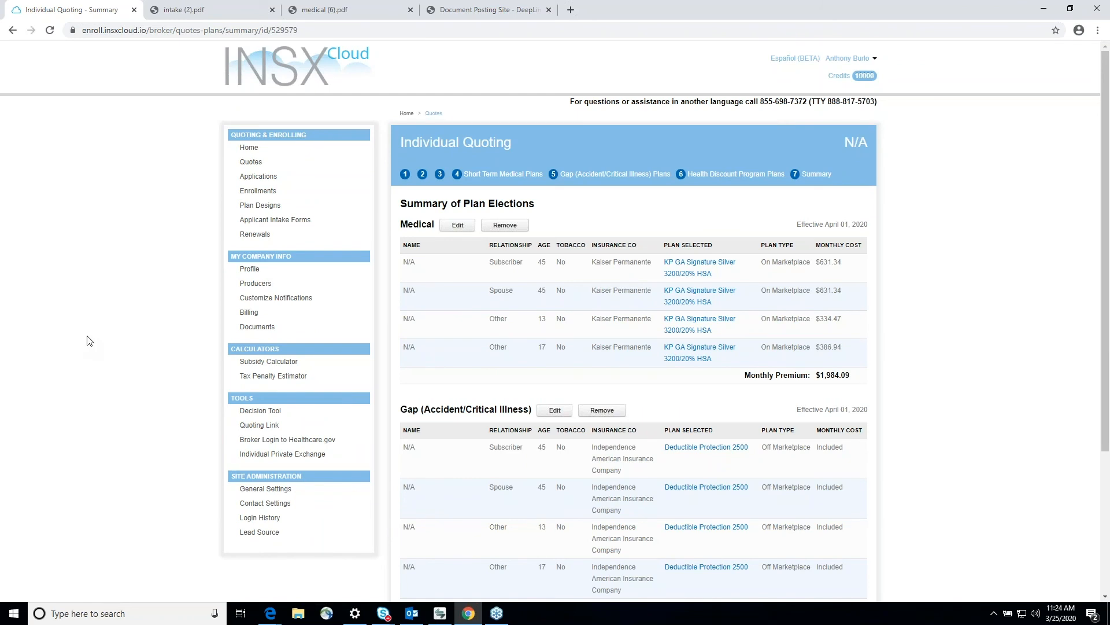
Open the profile of the ABC Company exchange from the Individual Private Exchange list.
scroll(90, 341, "down", 1)
scroll(87, 341, "down", 1)
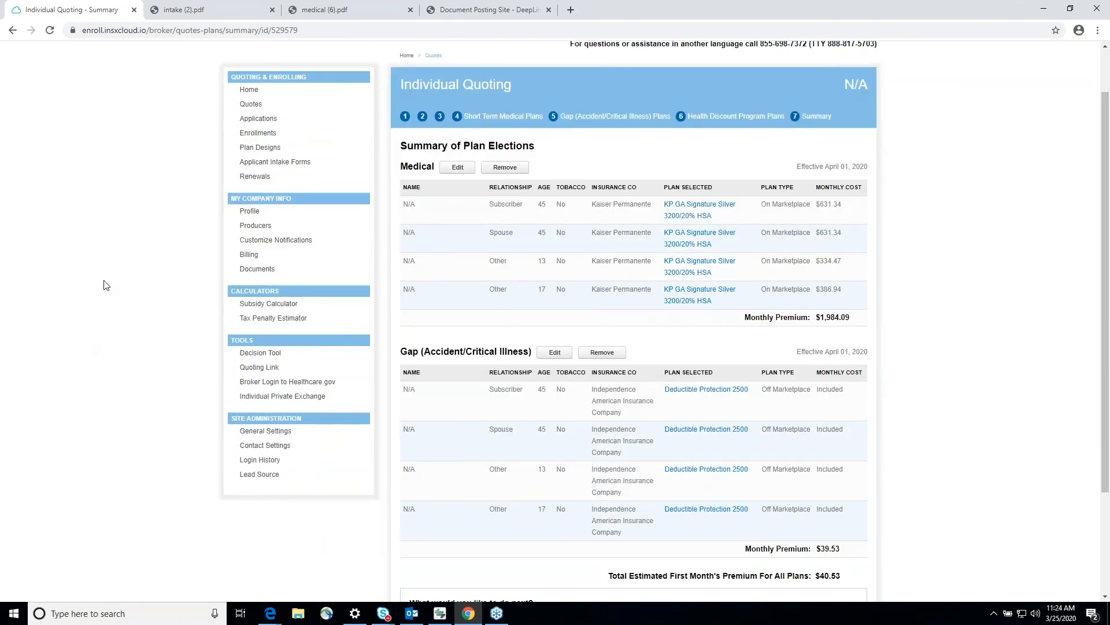
left_click(276, 397)
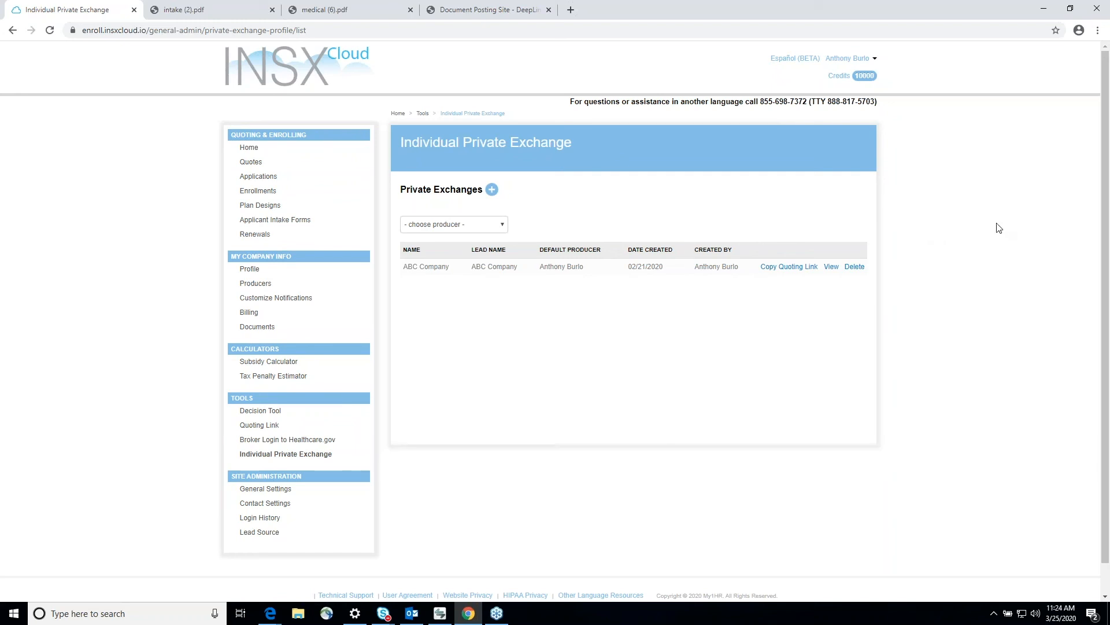
left_click(831, 267)
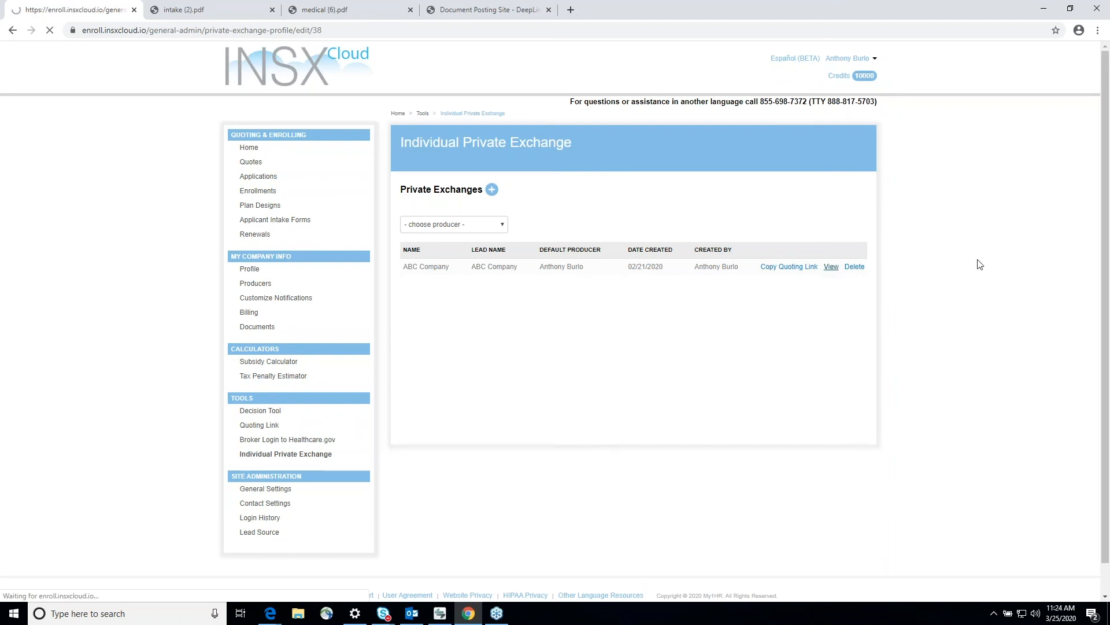
scroll(978, 258, "down", 1)
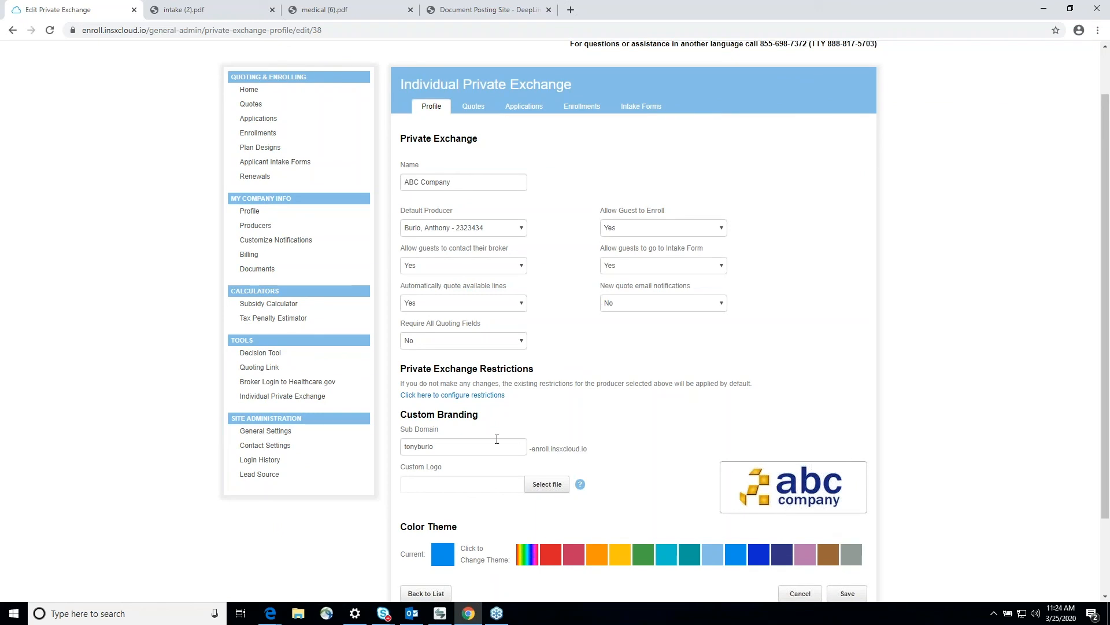
Examine the exchange profile's guest and quoting options, restrictions, sub domain, custom logo and color theme without changing them.
left_click(466, 451)
left_click_drag(463, 450, 402, 452)
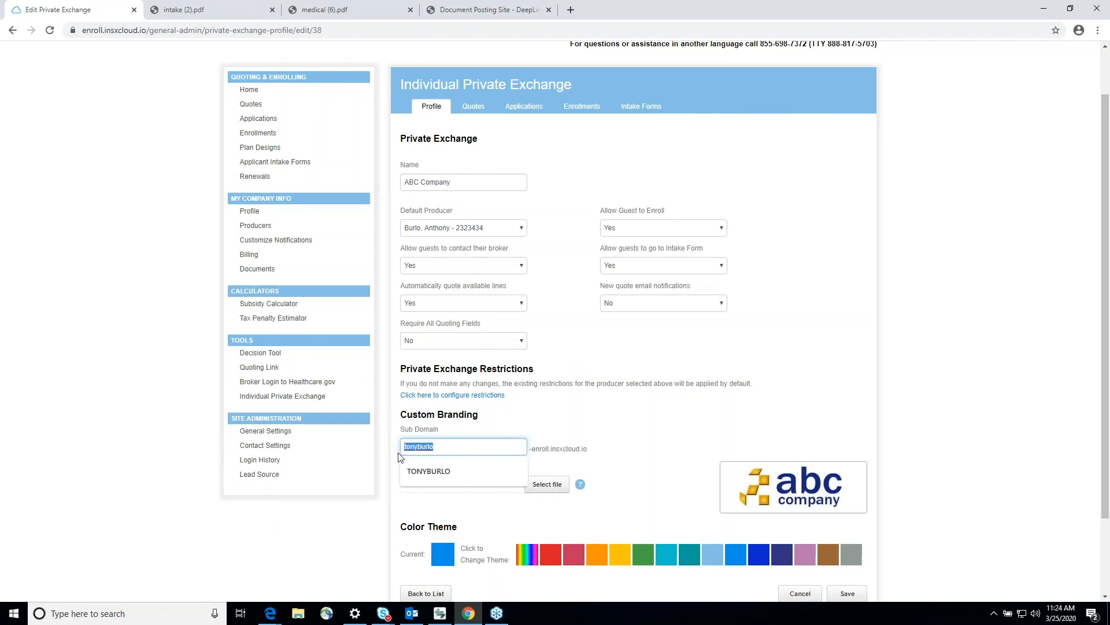
left_click(953, 351)
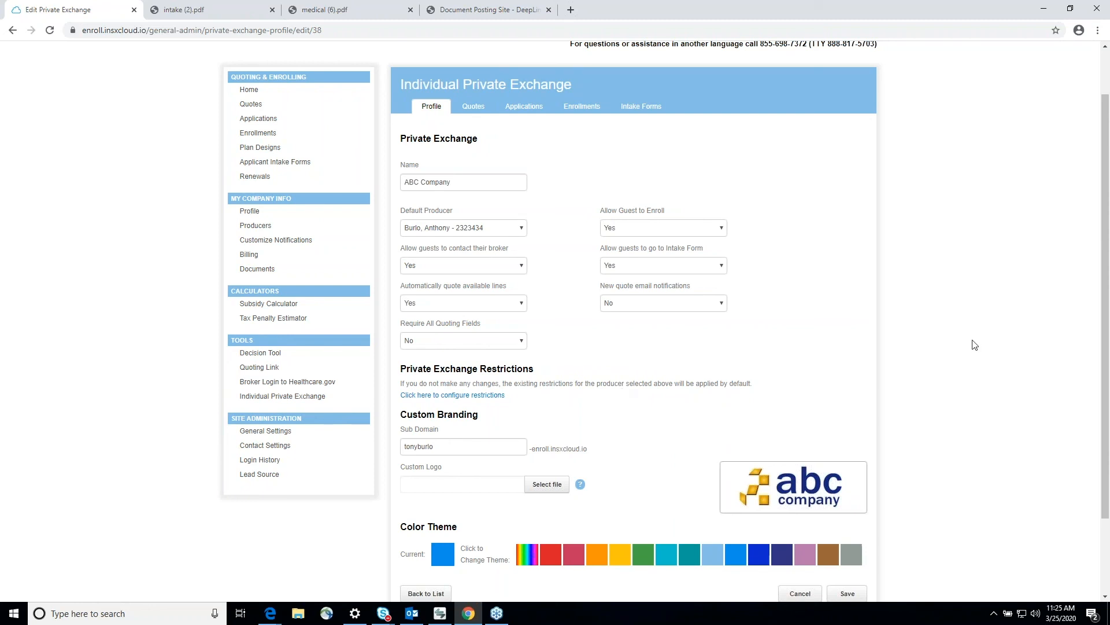
scroll(975, 344, "down", 1)
scroll(975, 345, "down", 2)
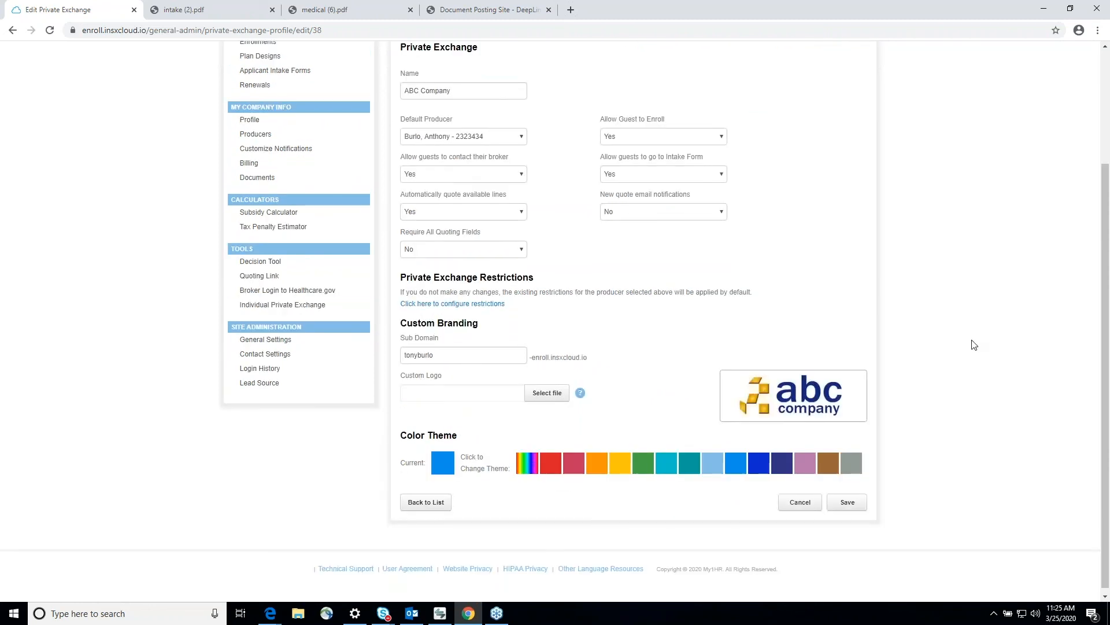
scroll(961, 289, "down", 1)
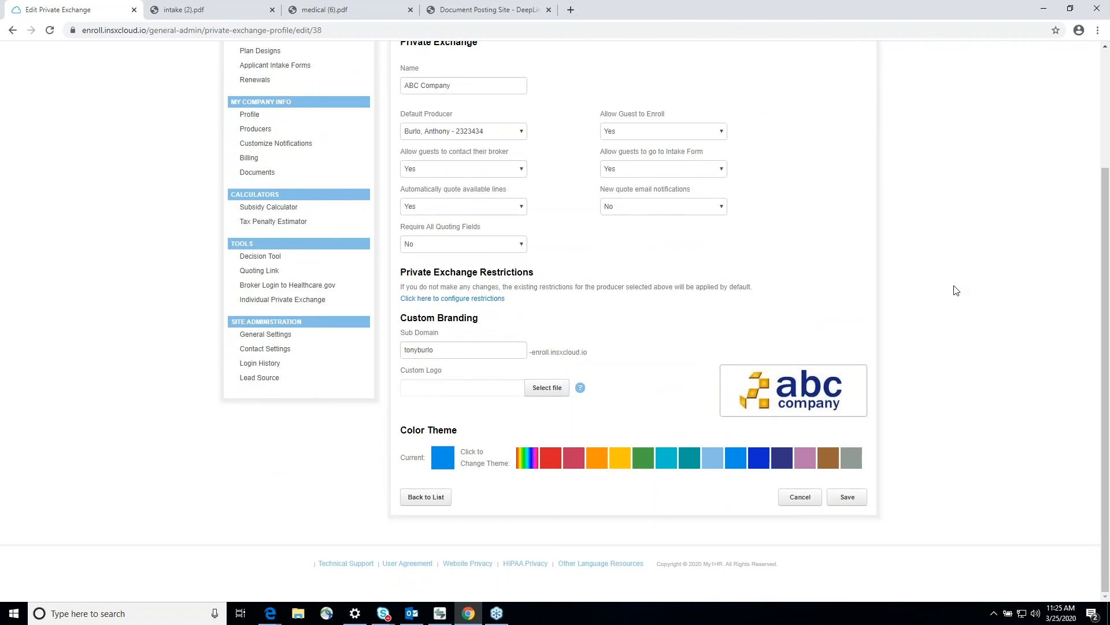
scroll(956, 291, "up", 1)
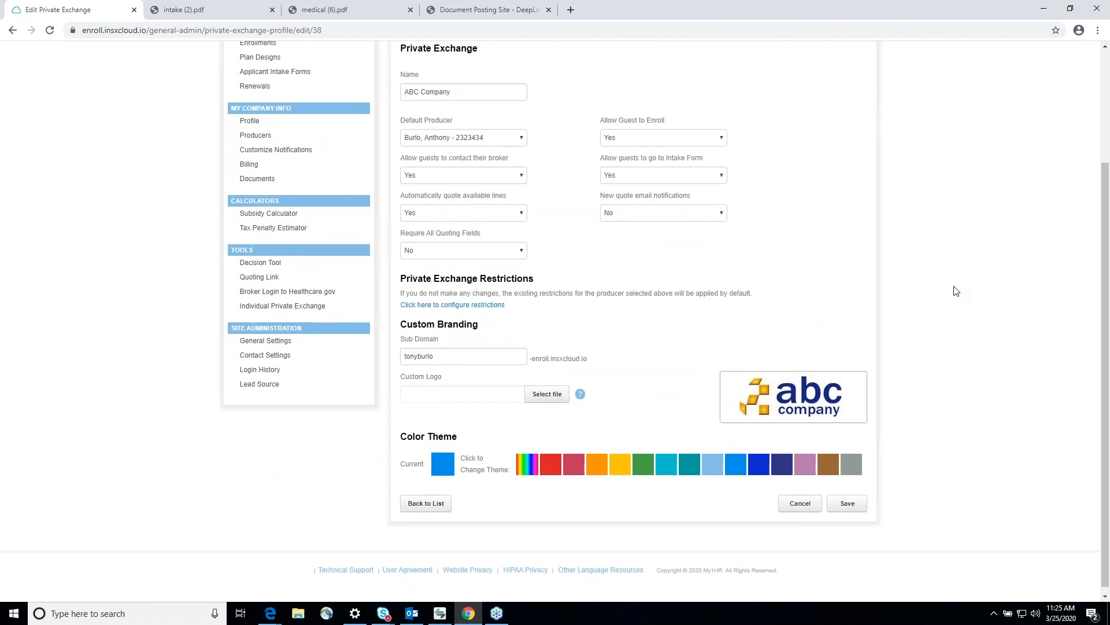
scroll(957, 291, "up", 2)
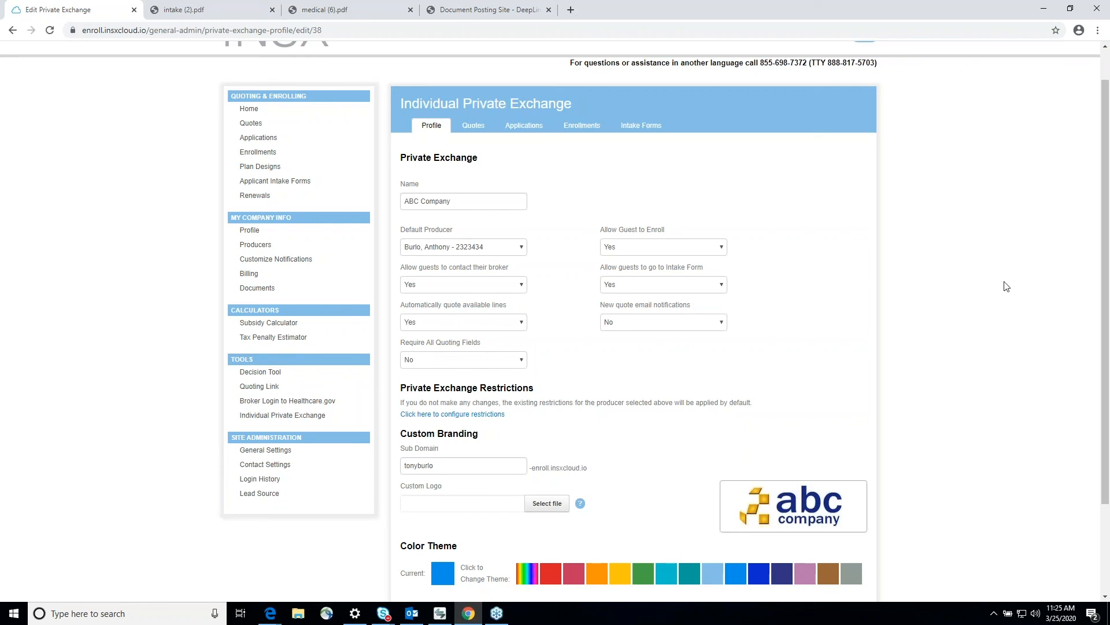
scroll(1006, 287, "up", 1)
scroll(1007, 287, "up", 1)
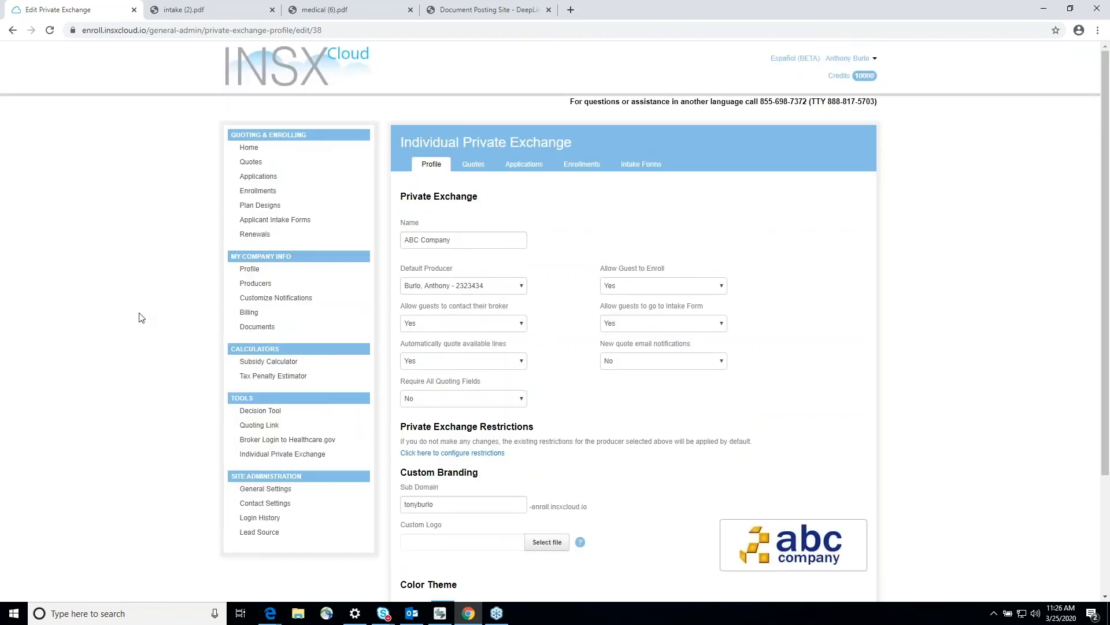
Open the Quoting Link tool to view the producer's individual public quoting link and the ABC Company referral link.
scroll(139, 317, "down", 1)
scroll(139, 317, "down", 1)
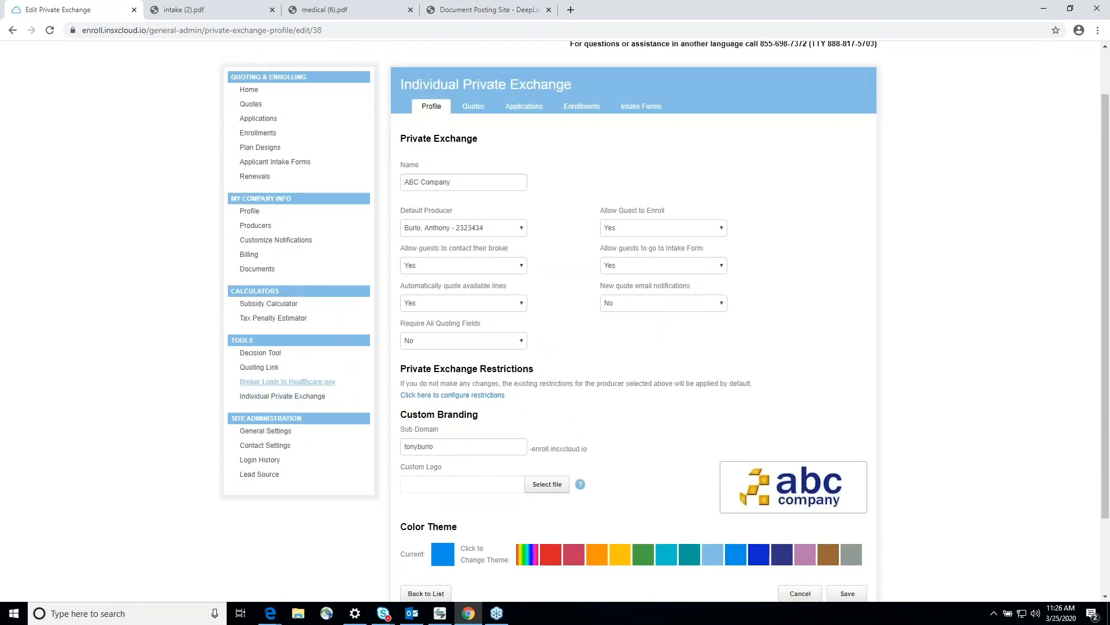
left_click(259, 368)
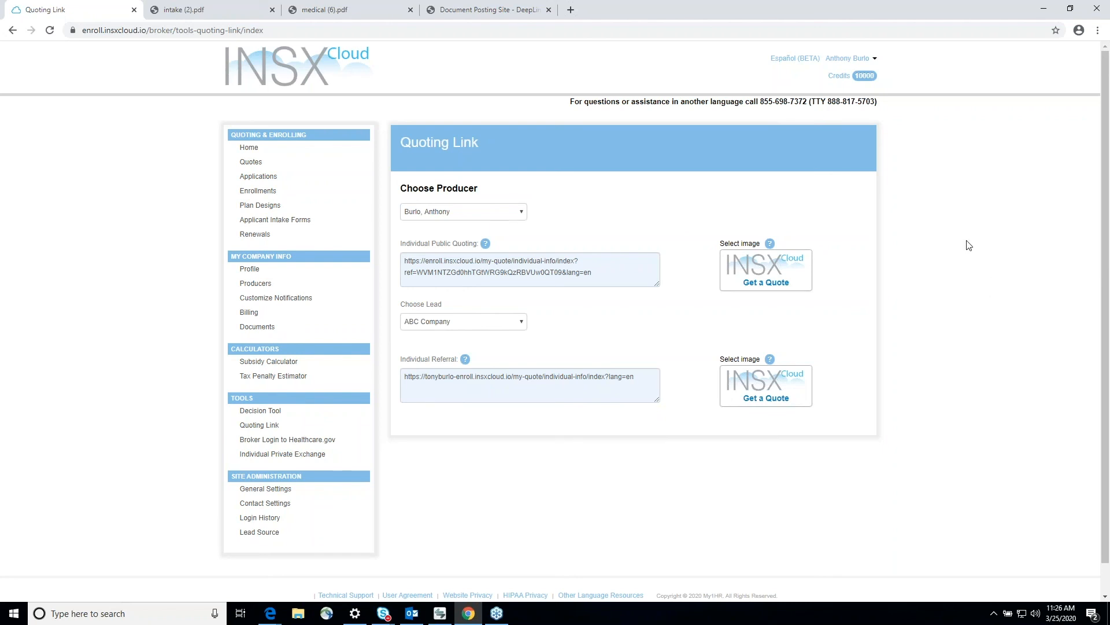
Open the Applications list and look over the 2020 applications with their effective dates, statuses and available actions.
left_click(261, 177)
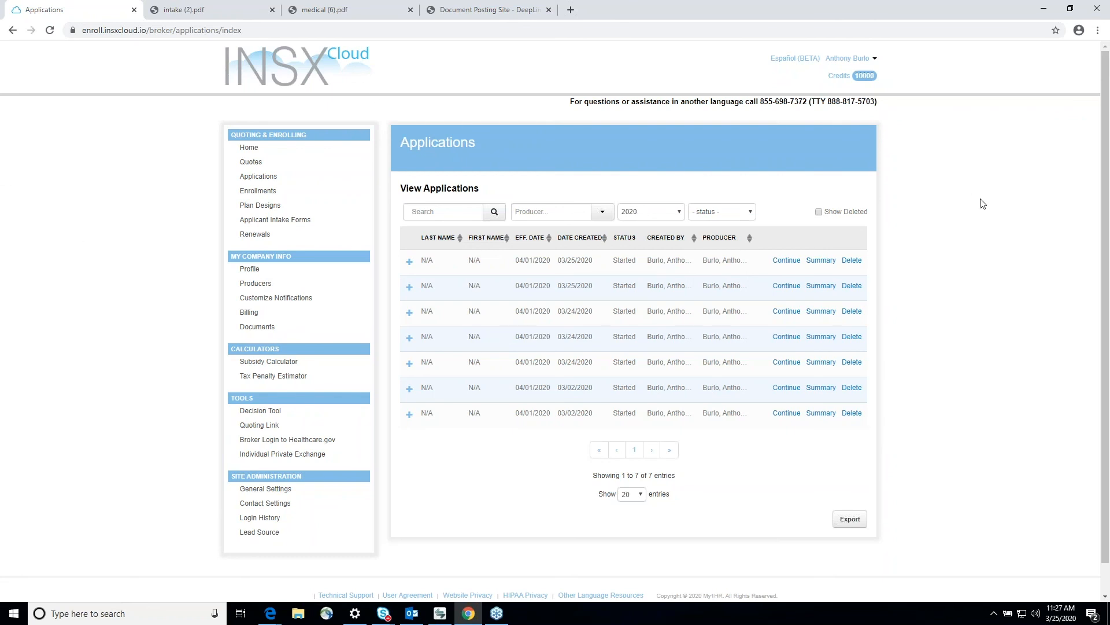
scroll(982, 203, "down", 1)
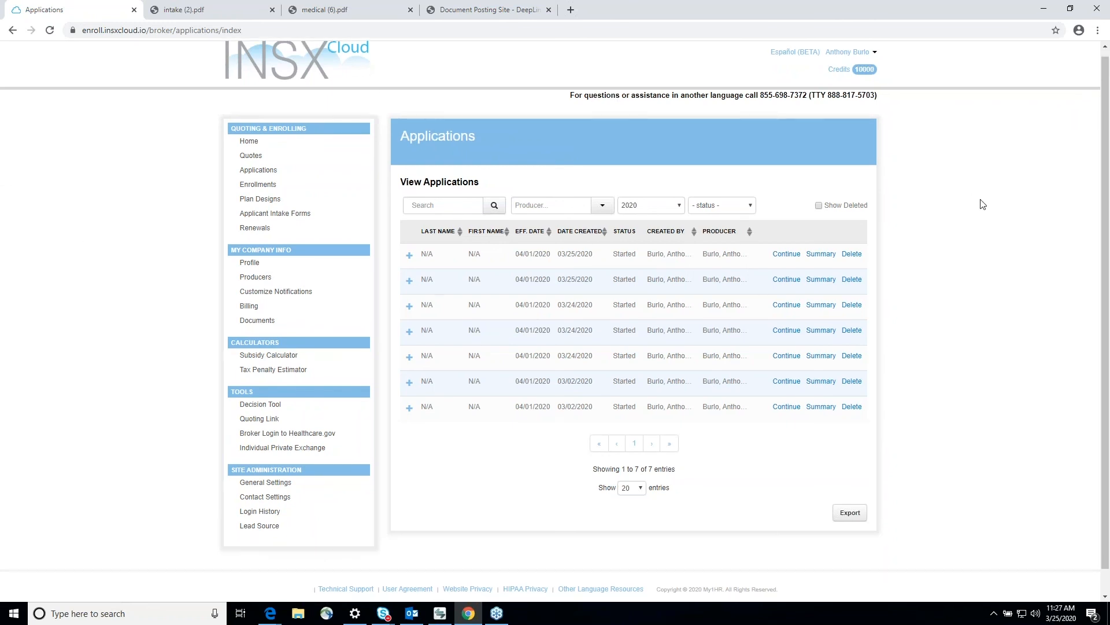
scroll(982, 204, "down", 1)
scroll(990, 212, "up", 1)
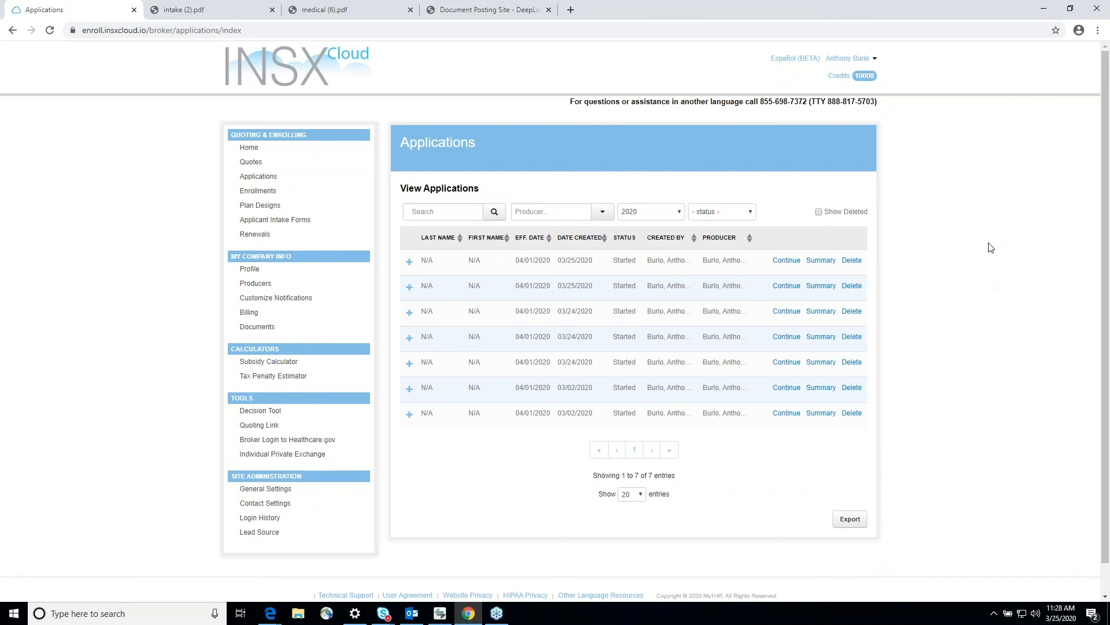
scroll(991, 247, "down", 1)
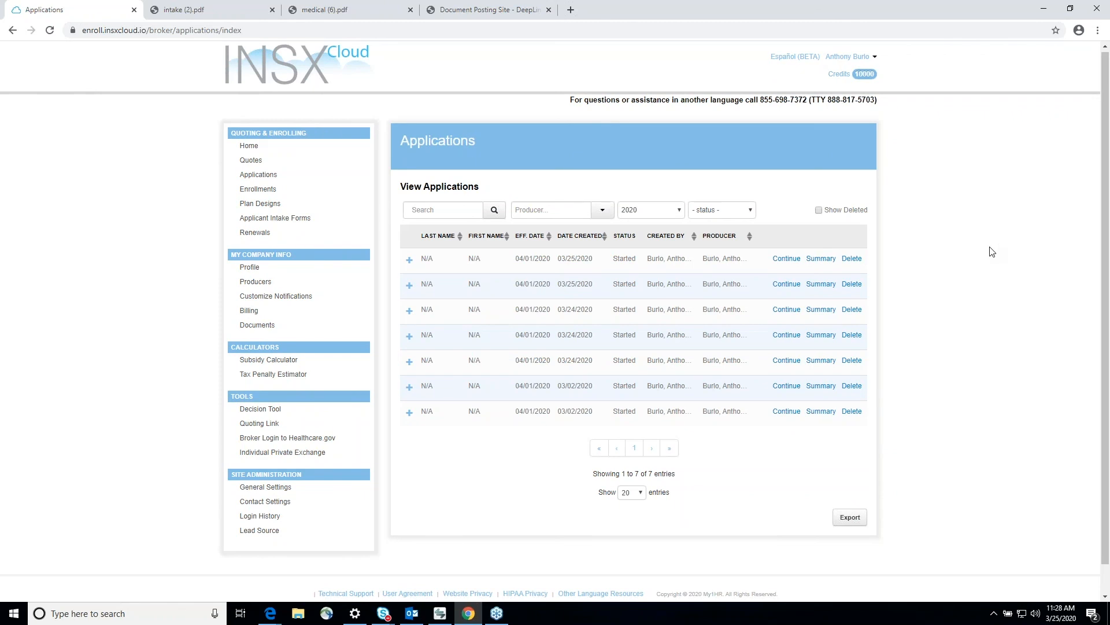
scroll(993, 253, "up", 1)
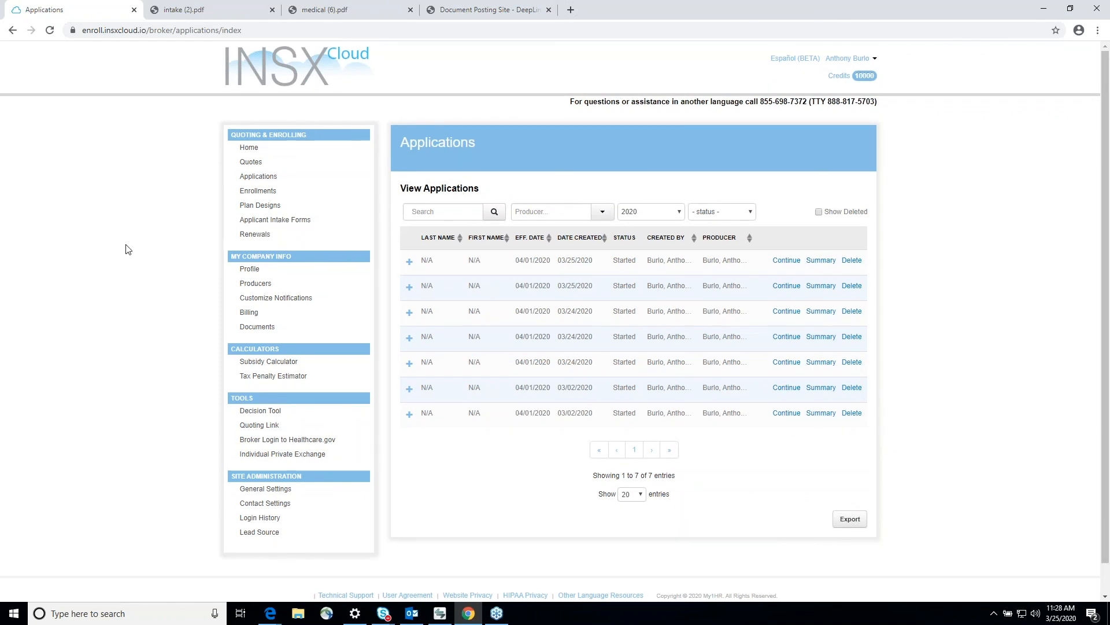